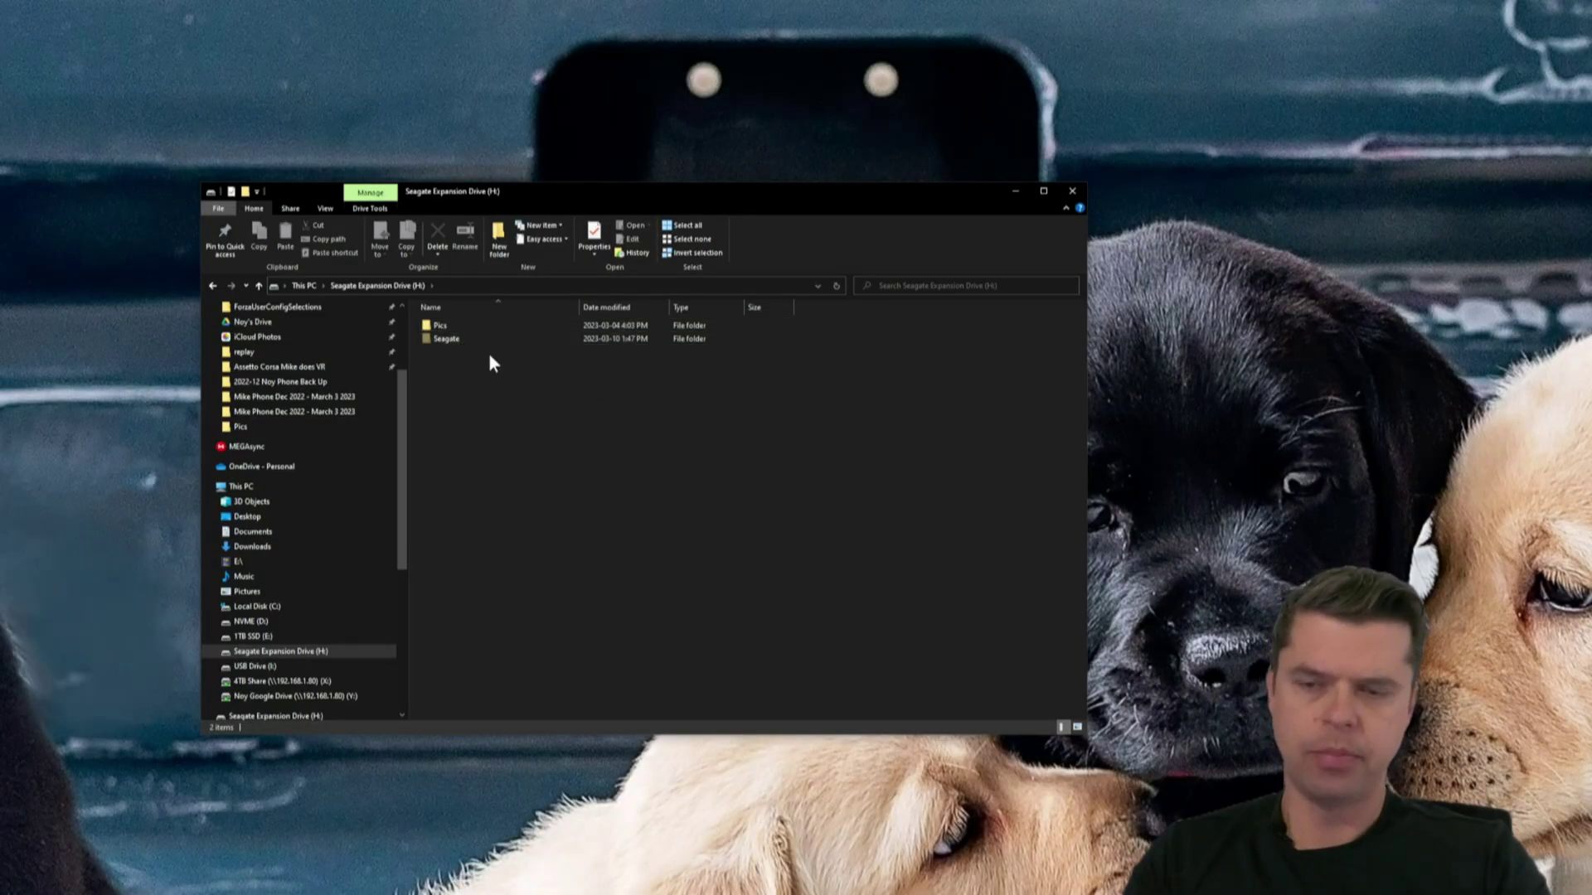
- Make a new folder on drive H: and name it 'iPhone Picture Backup'
{"action": "right_click", "coordinate": [544, 463]}
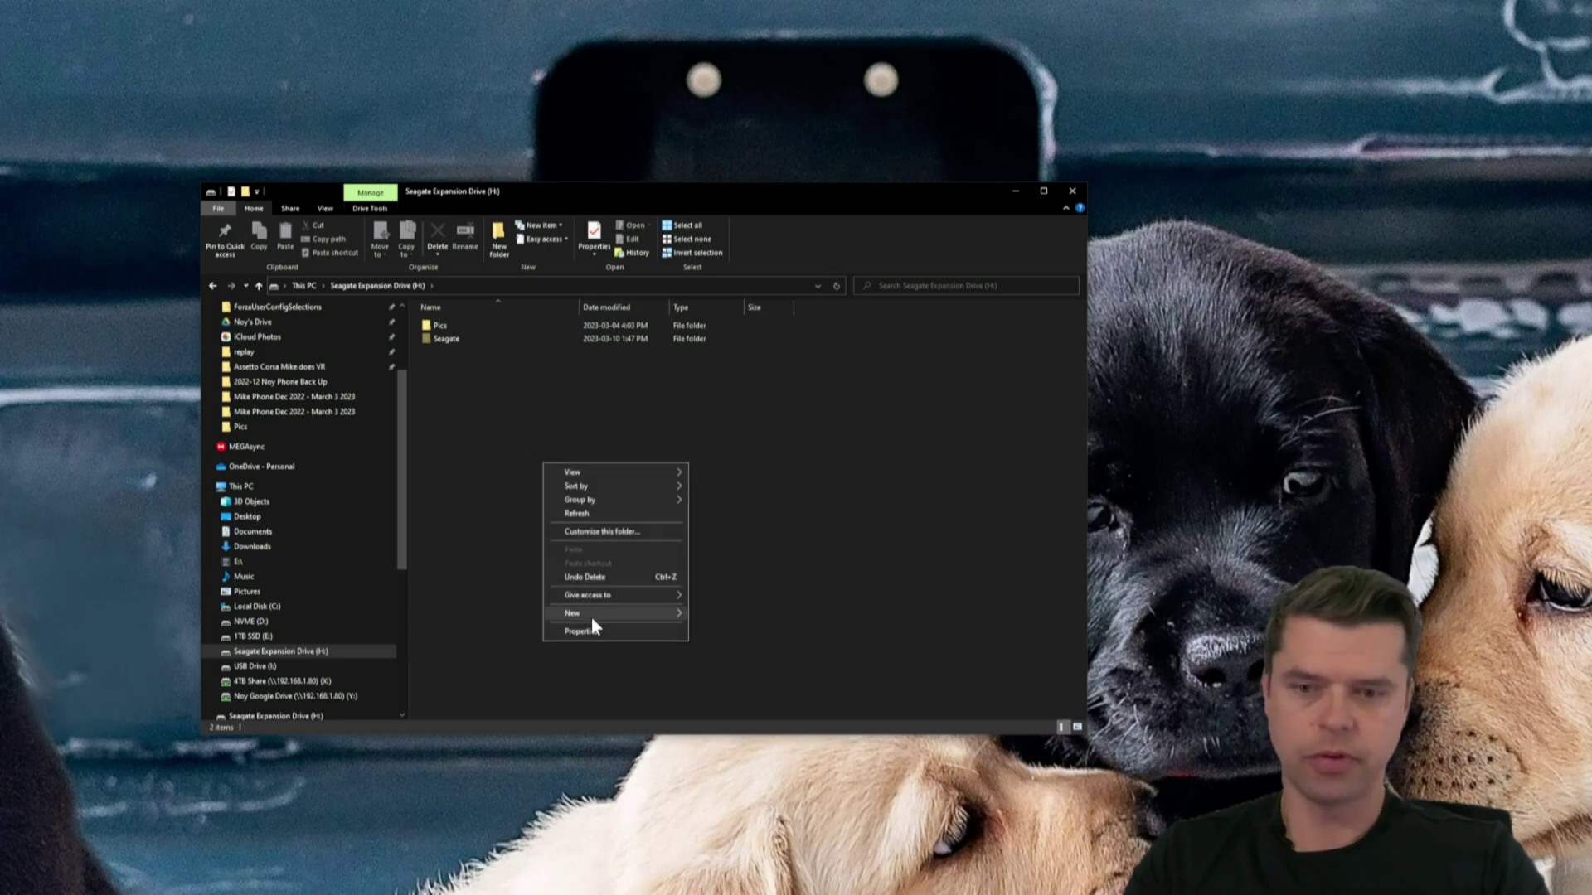
{"action": "mouse_move", "coordinate": [592, 621]}
{"action": "left_click", "coordinate": [715, 615]}
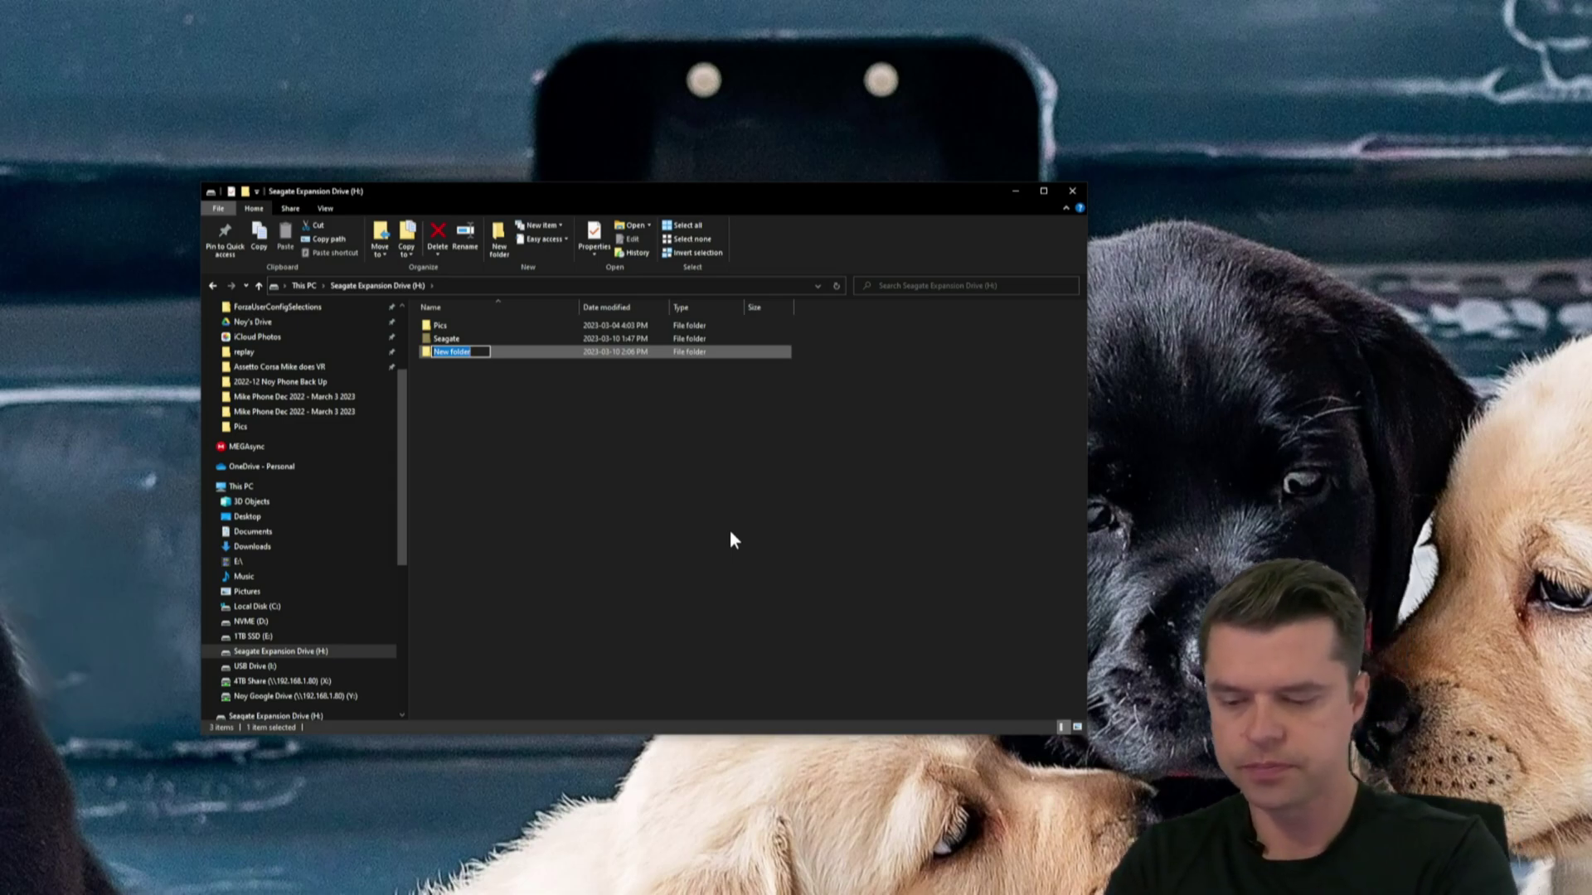
{"action": "key", "text": "BackSpace"}
{"action": "type", "text": "iPhone"}
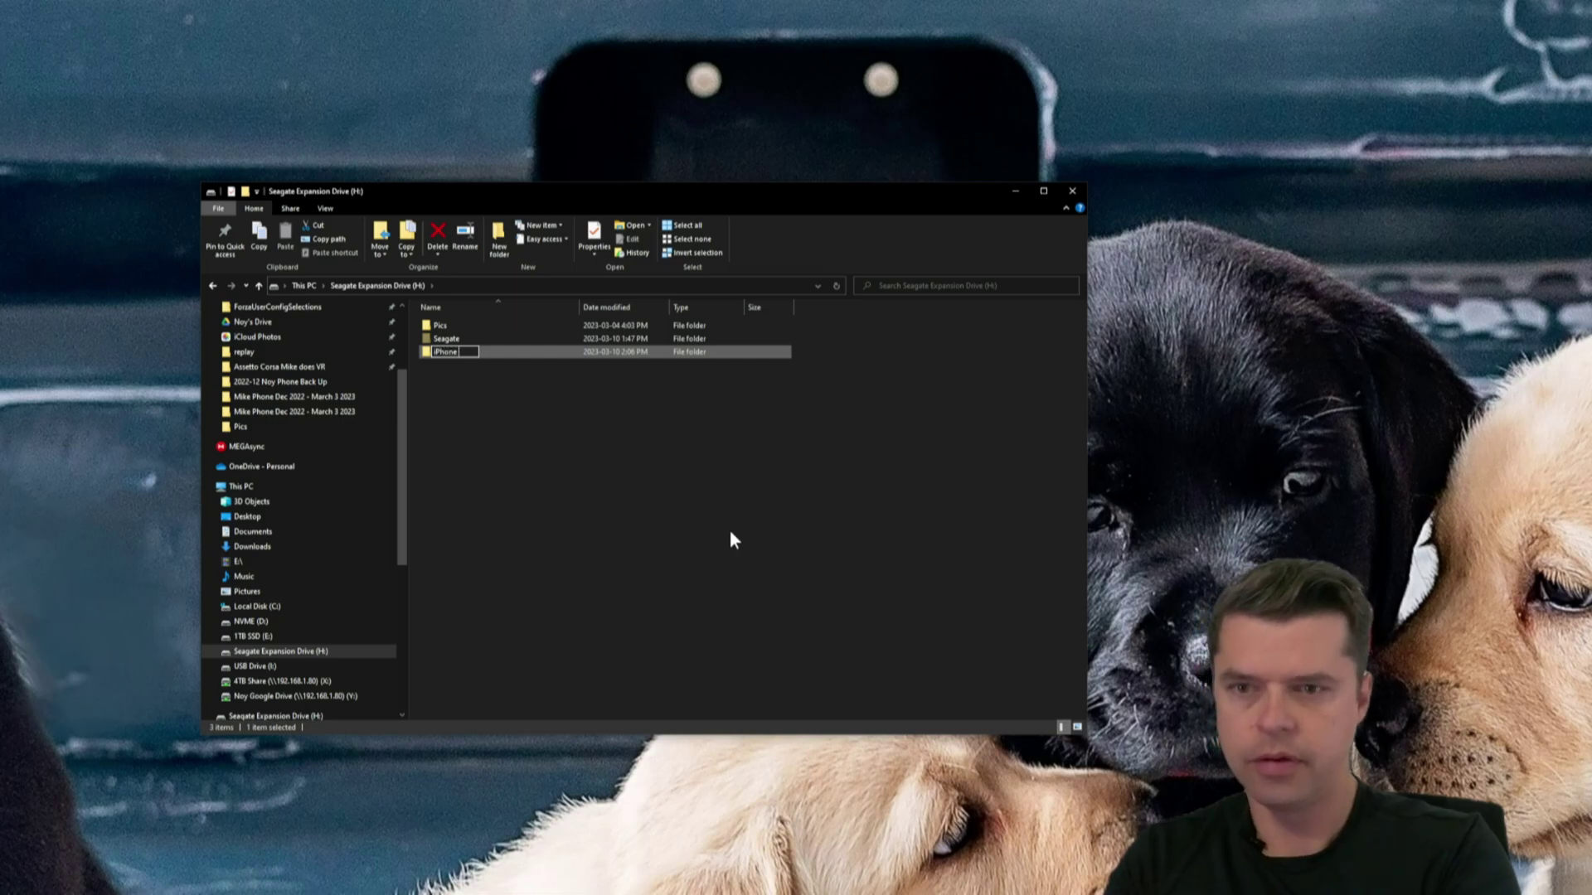
{"action": "type", "text": " Picture"}
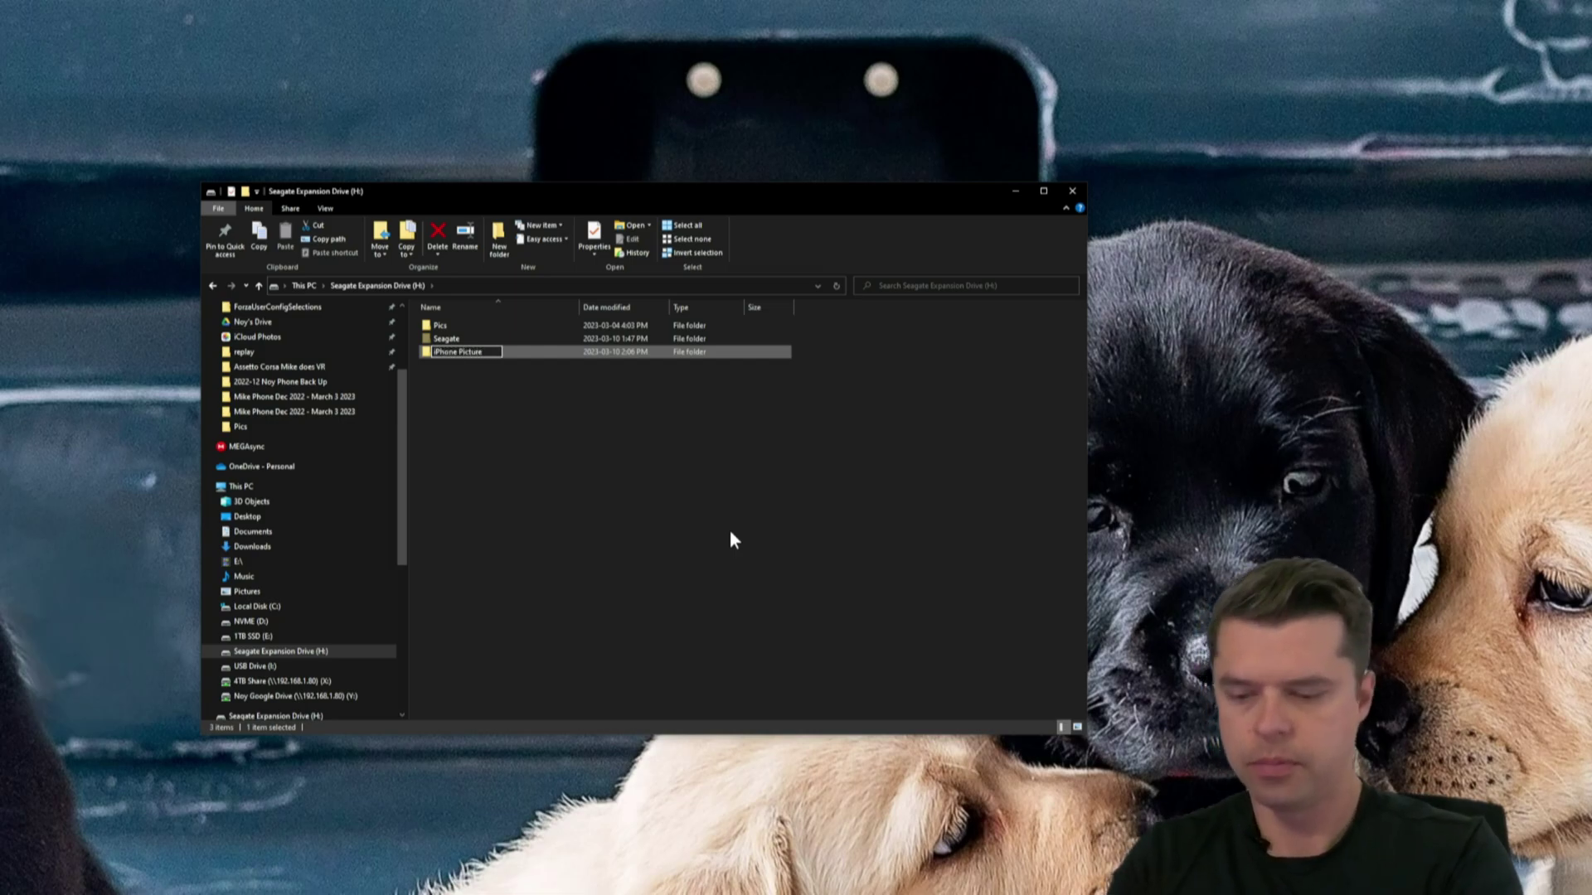
{"action": "type", "text": " Backup"}
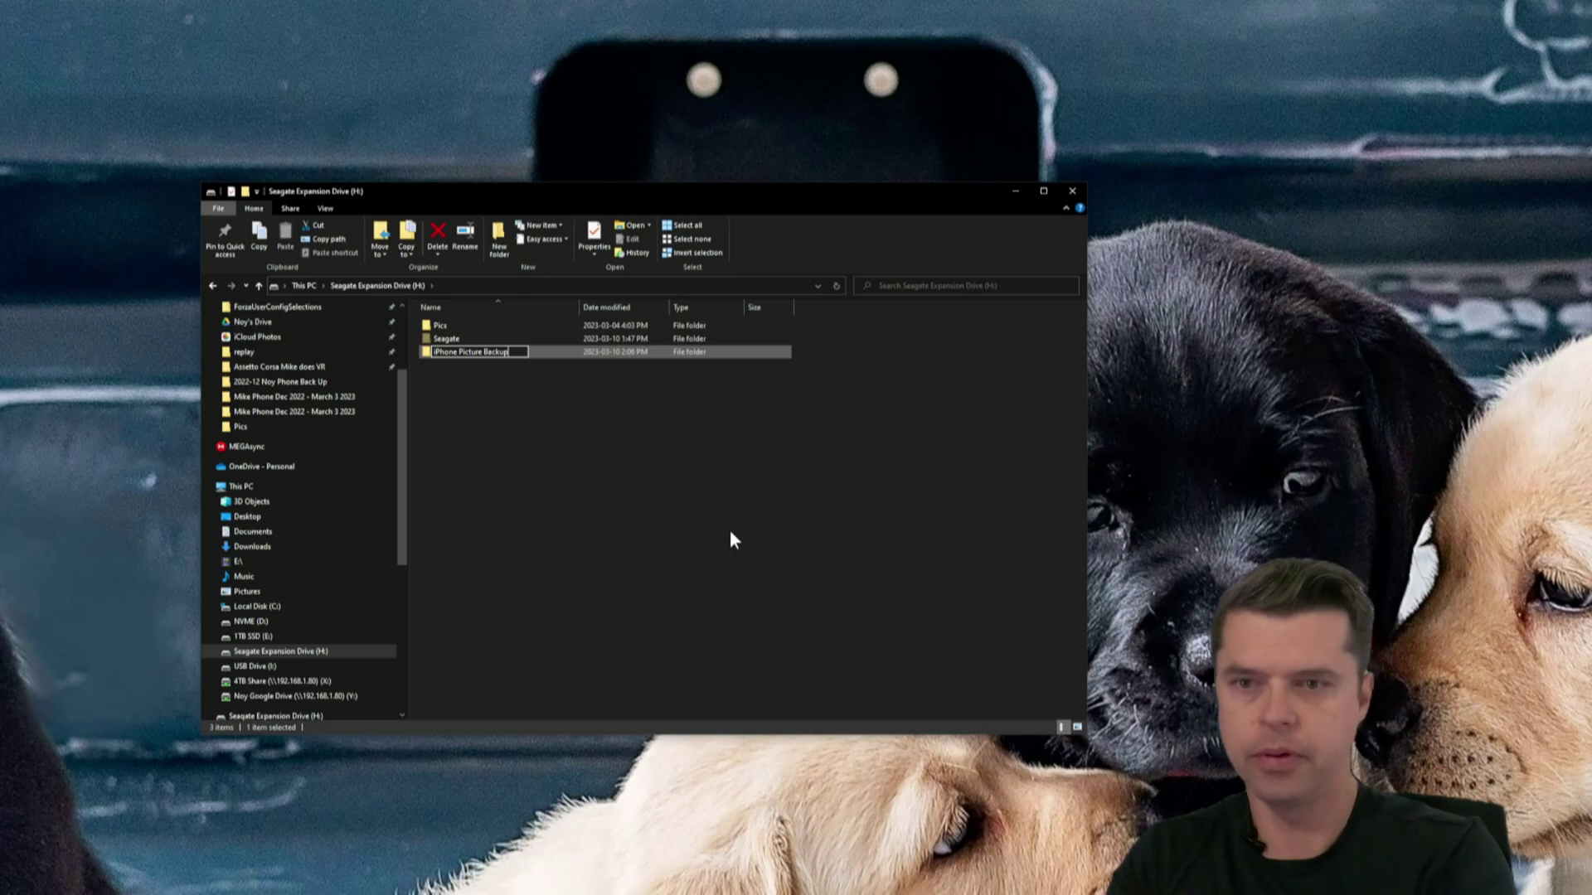
{"action": "key", "text": "Return"}
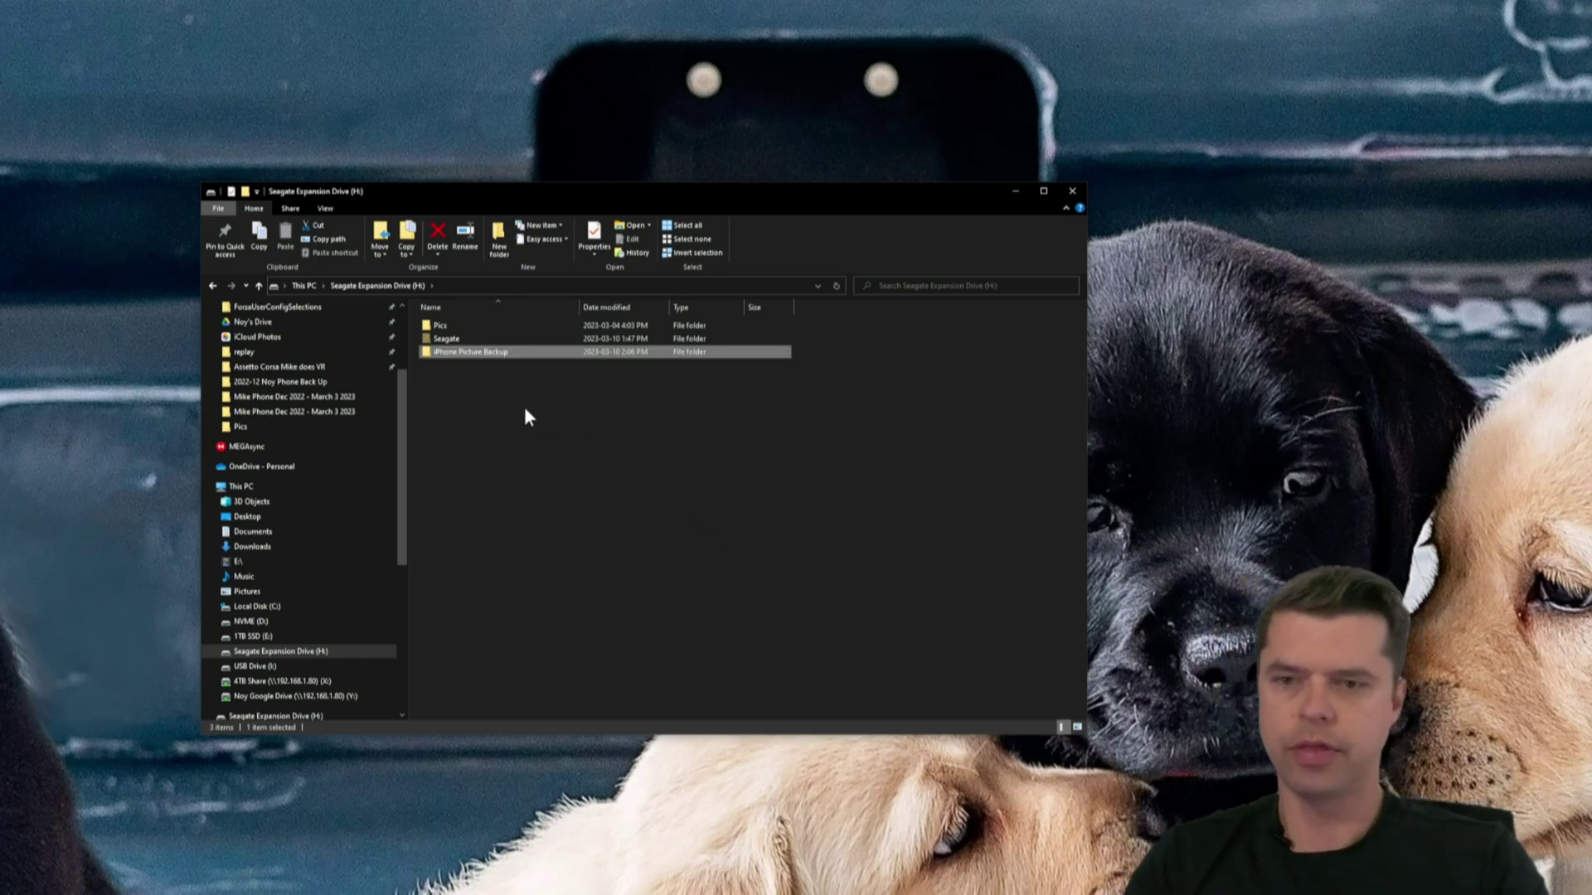
- Inside iPhone Picture Backup, create a subfolder named 'March 2023'
{"action": "double_click", "coordinate": [465, 352]}
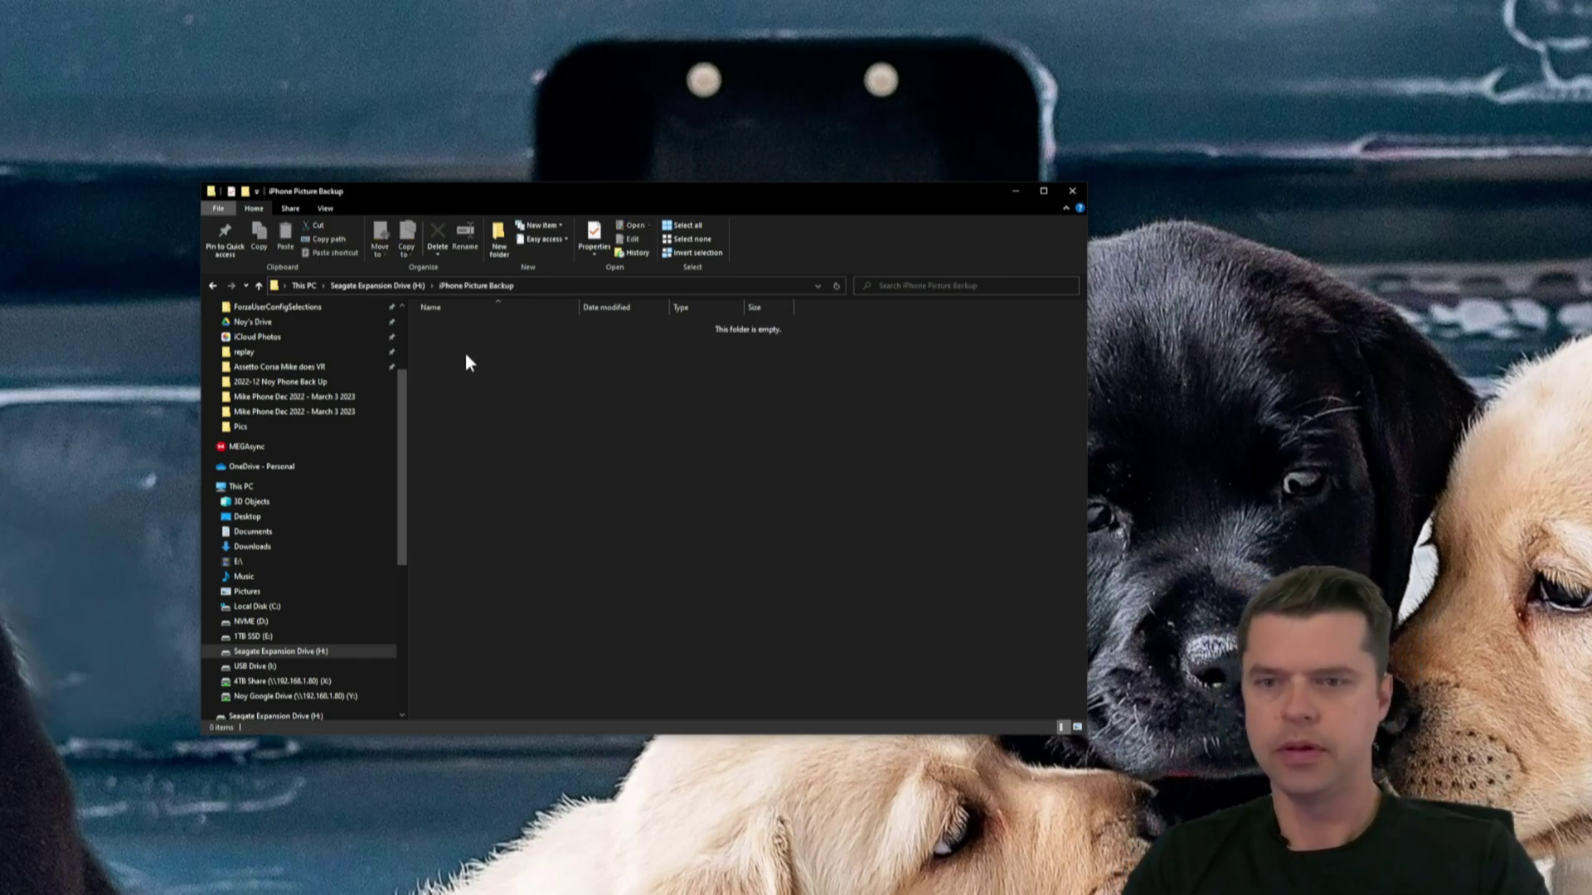
{"action": "right_click", "coordinate": [513, 388]}
{"action": "mouse_move", "coordinate": [649, 541]}
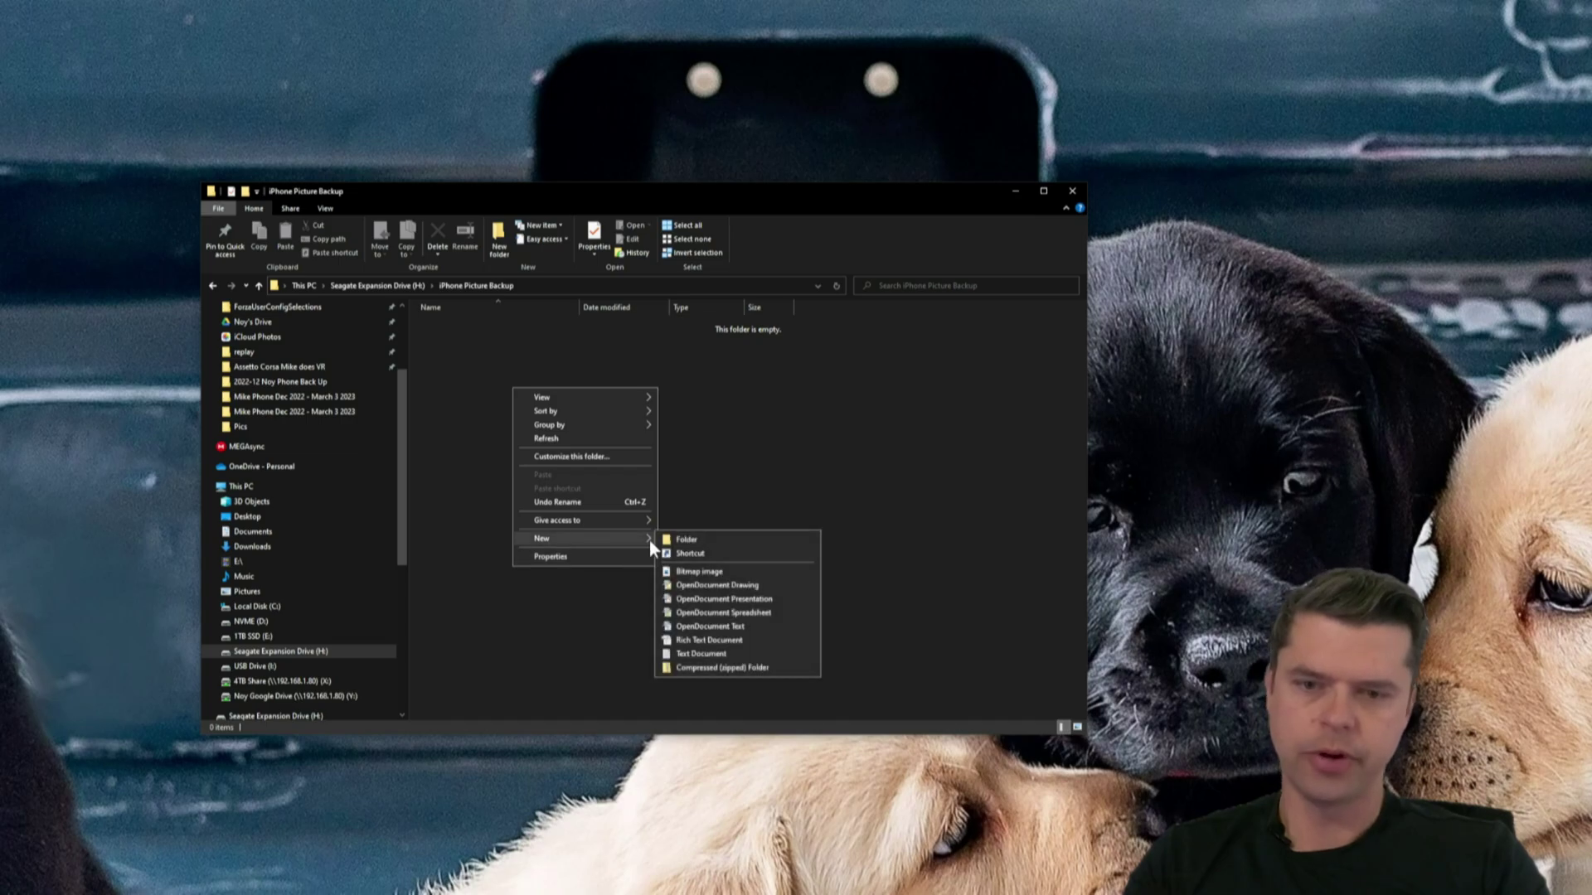
{"action": "left_click", "coordinate": [698, 542]}
{"action": "type", "text": "Ma"}
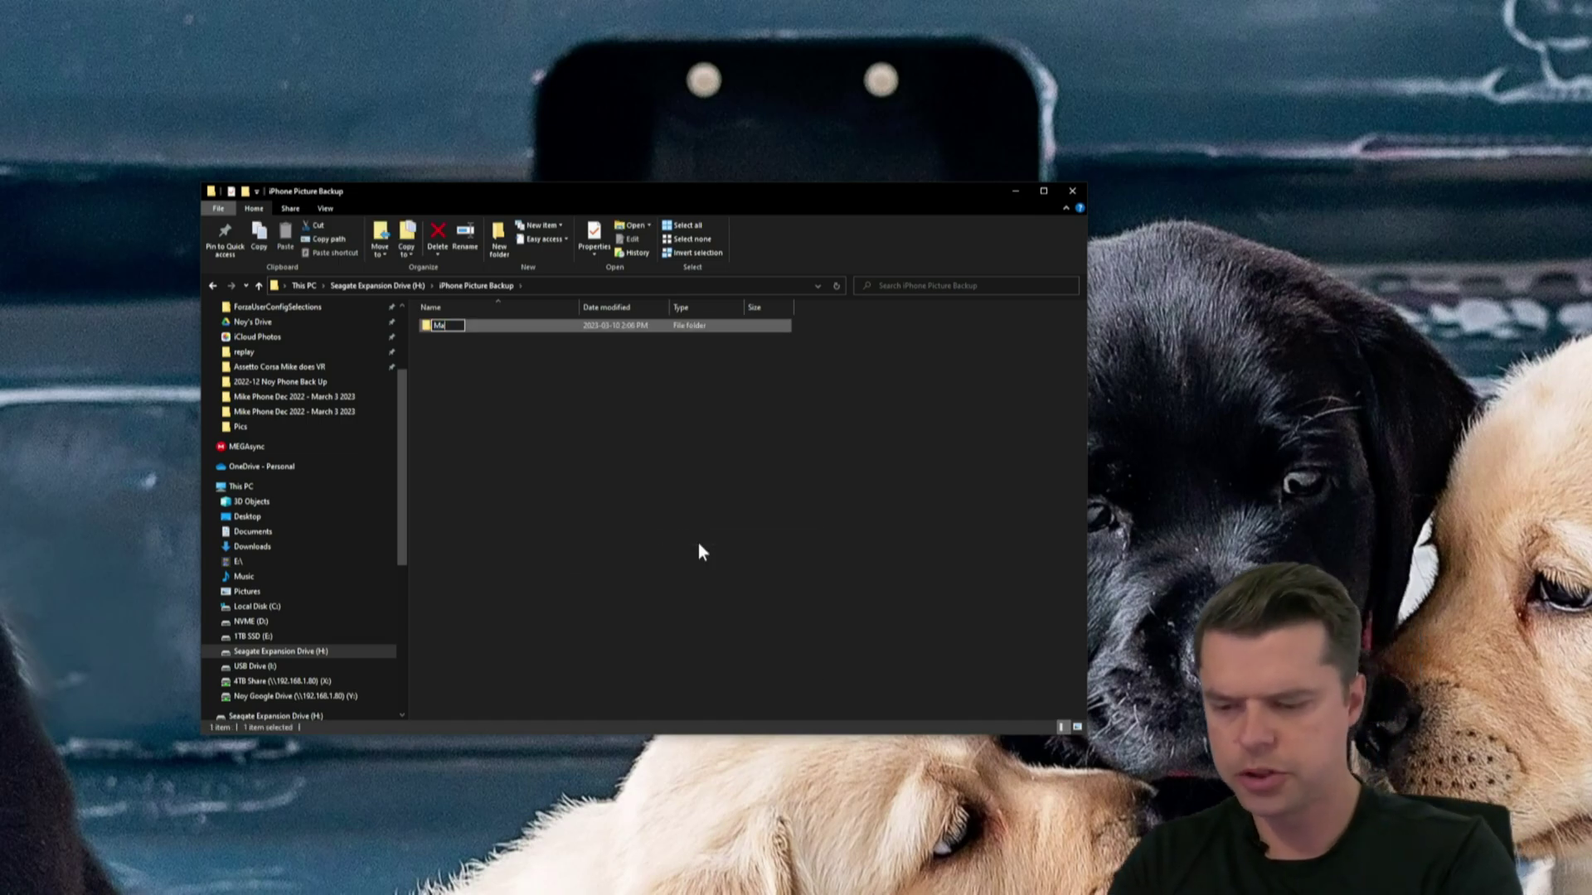
{"action": "type", "text": "rch 2023"}
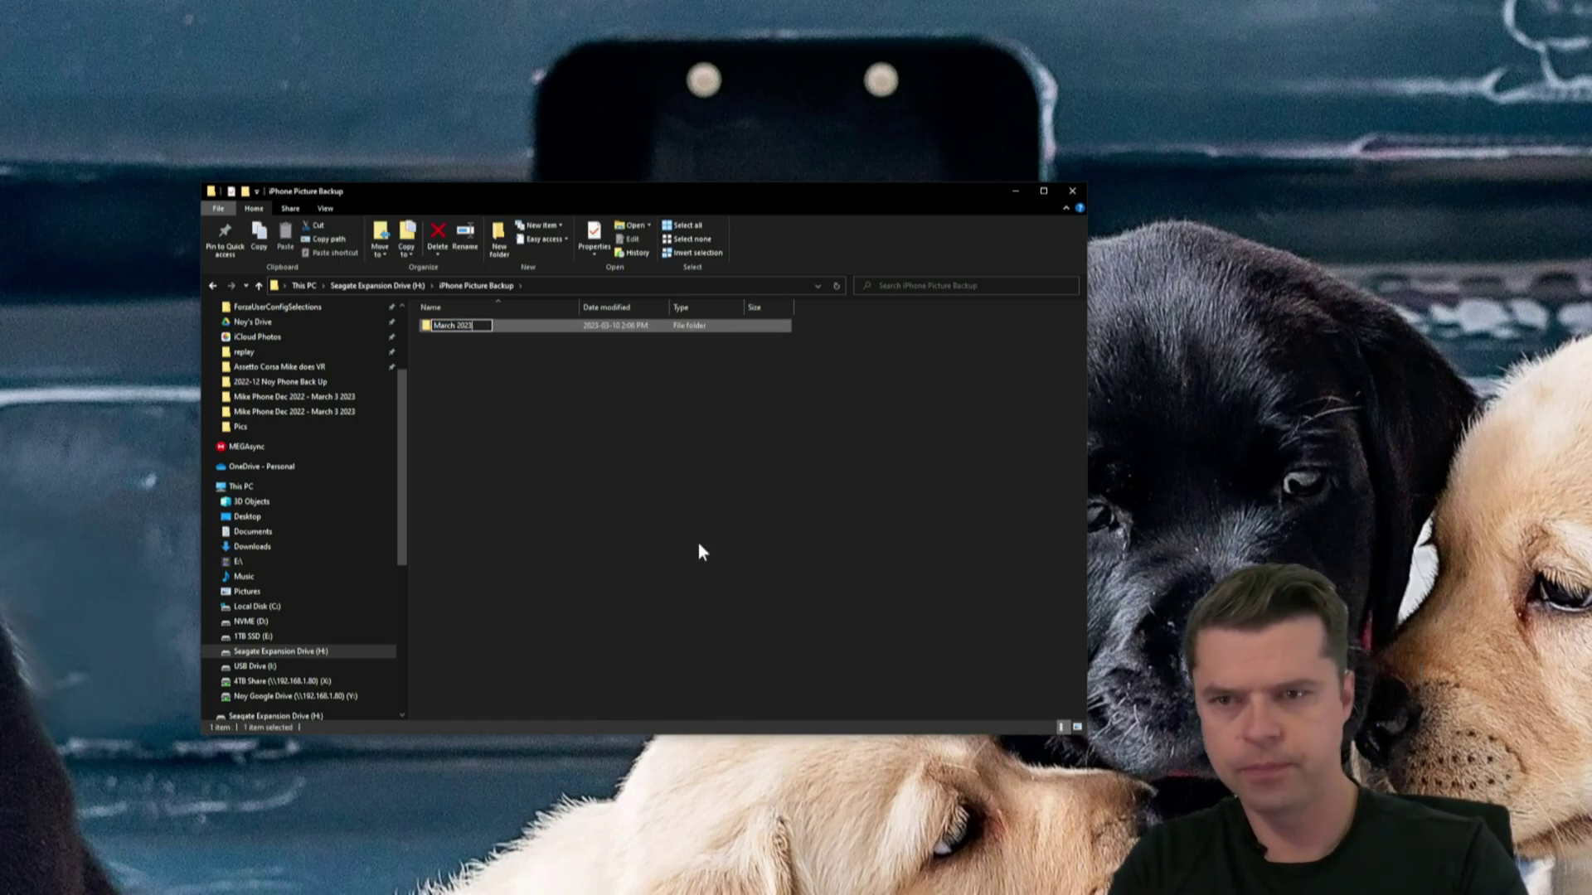
{"action": "key", "text": "Return"}
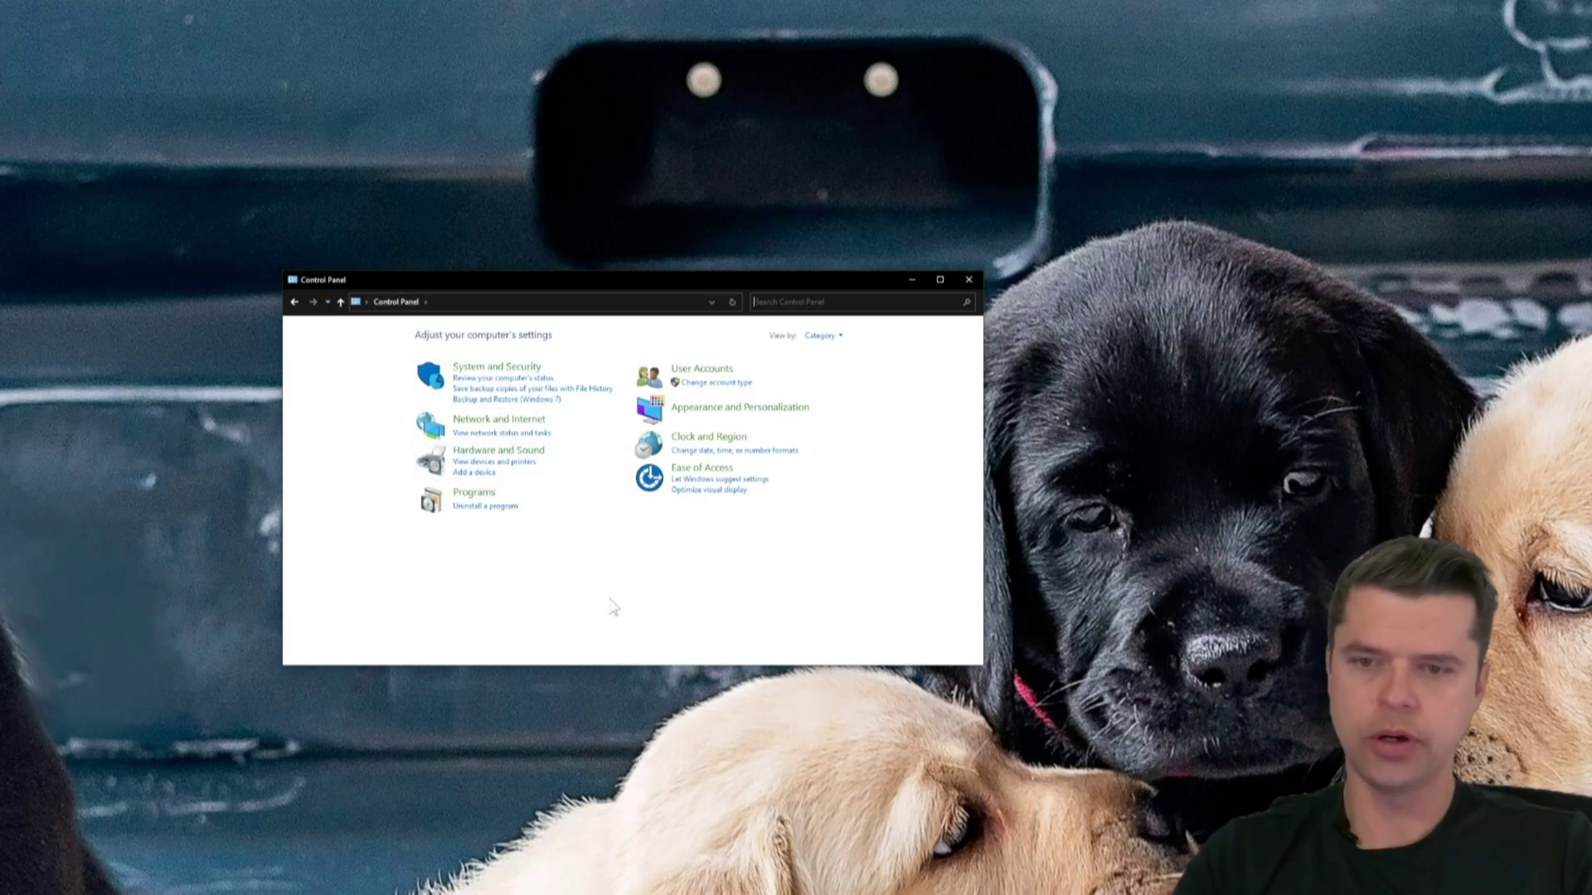
- Go from Network and Internet through Network and Sharing Center to the advanced sharing settings
{"action": "left_click", "coordinate": [522, 420]}
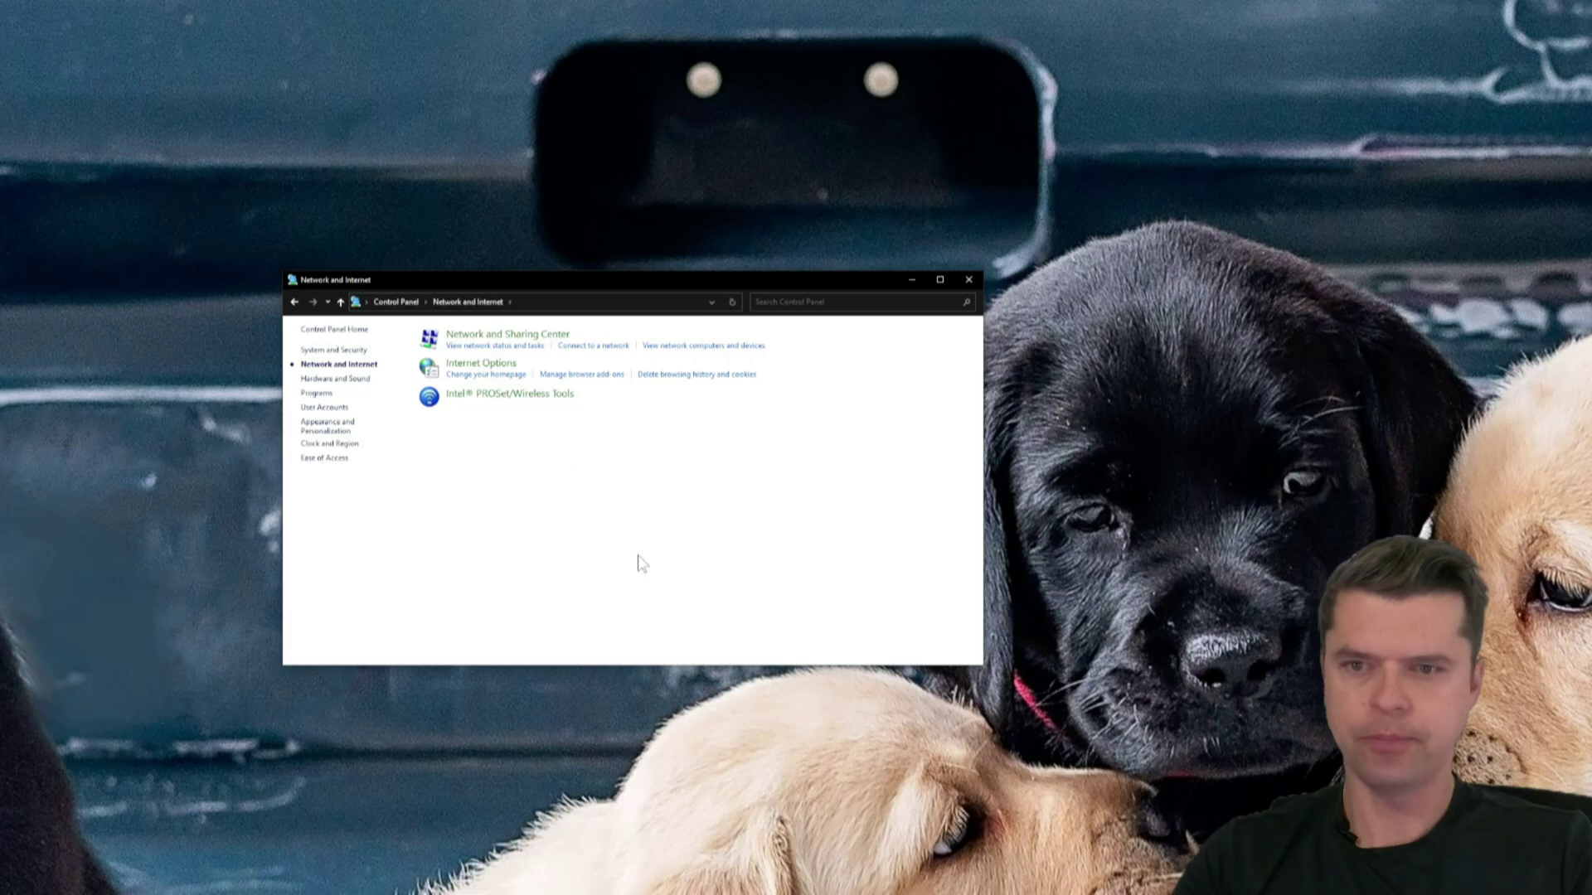
{"action": "left_click", "coordinate": [529, 336]}
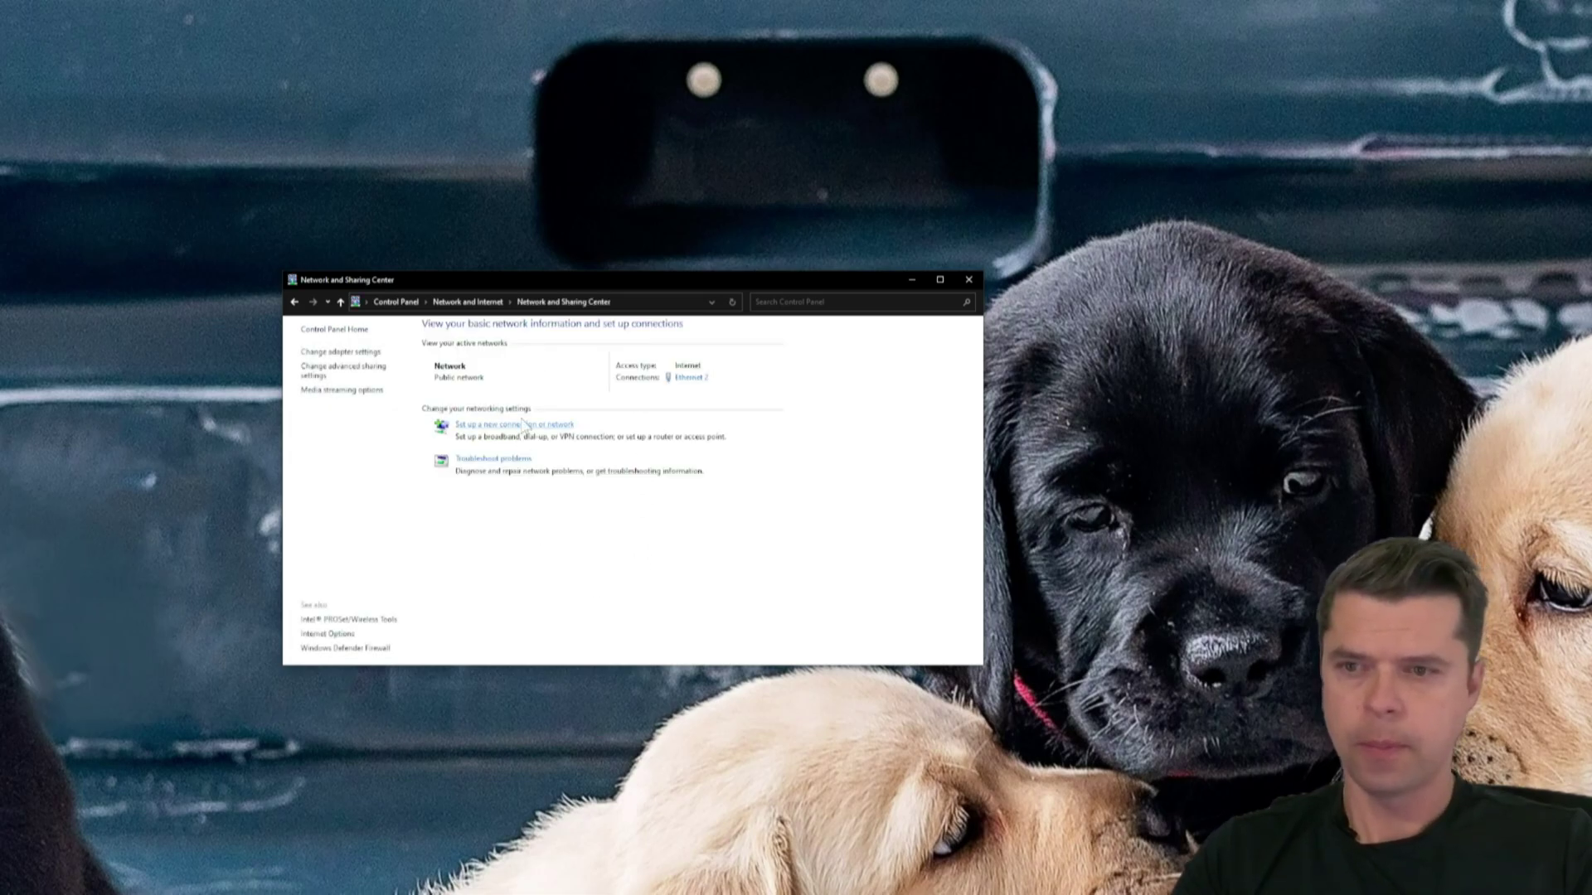
{"action": "left_click", "coordinate": [358, 376]}
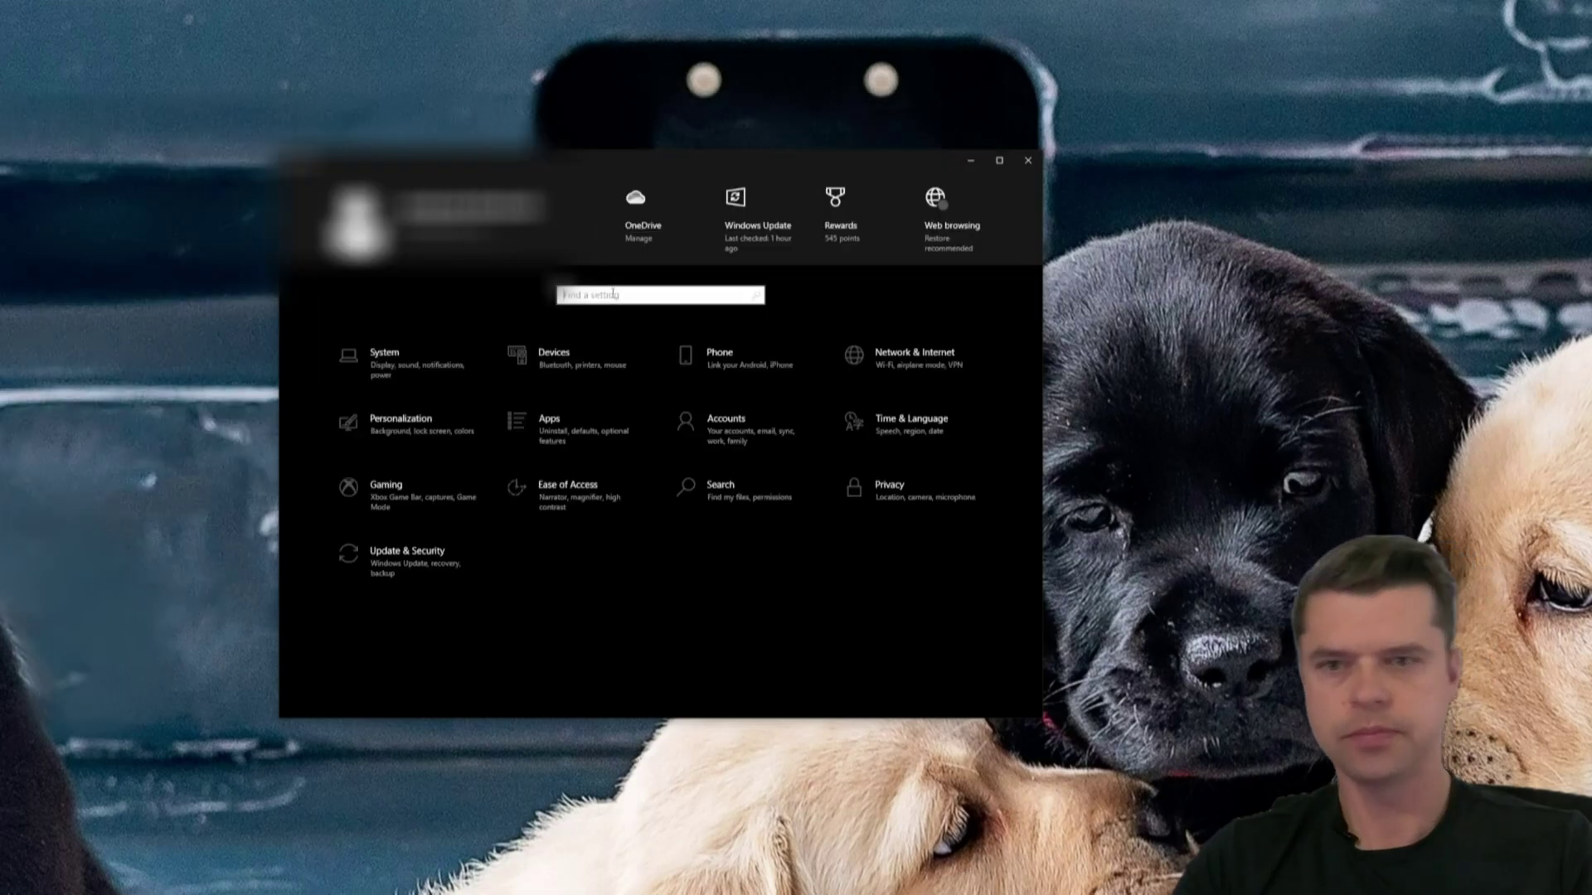
- Search Settings for 'users' and start adding someone else to this PC
{"action": "type", "text": "users"}
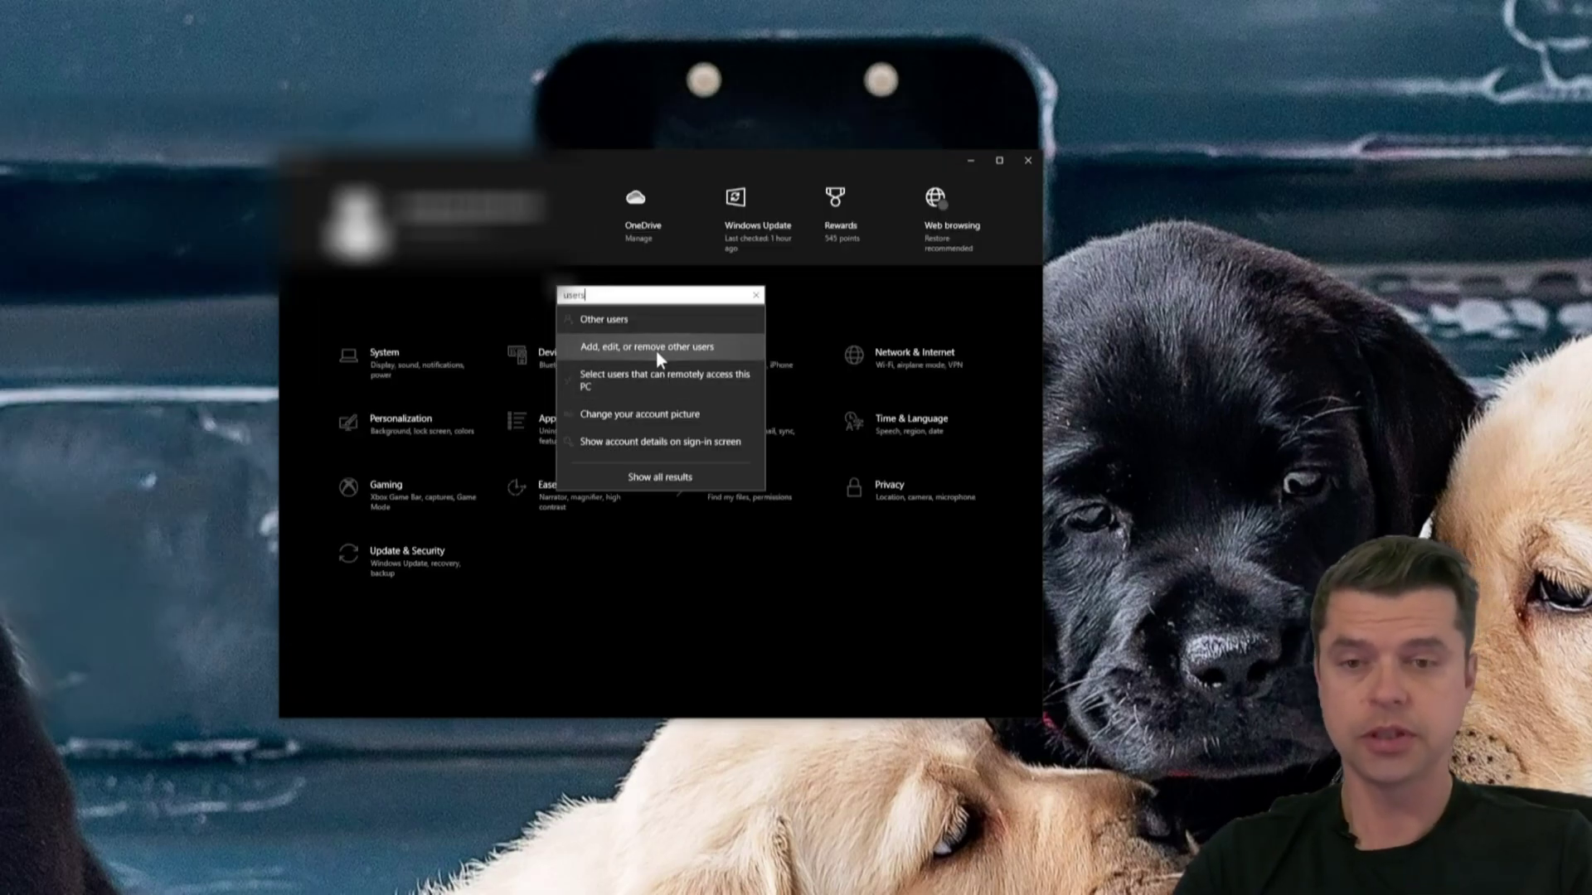
{"action": "left_click", "coordinate": [666, 349]}
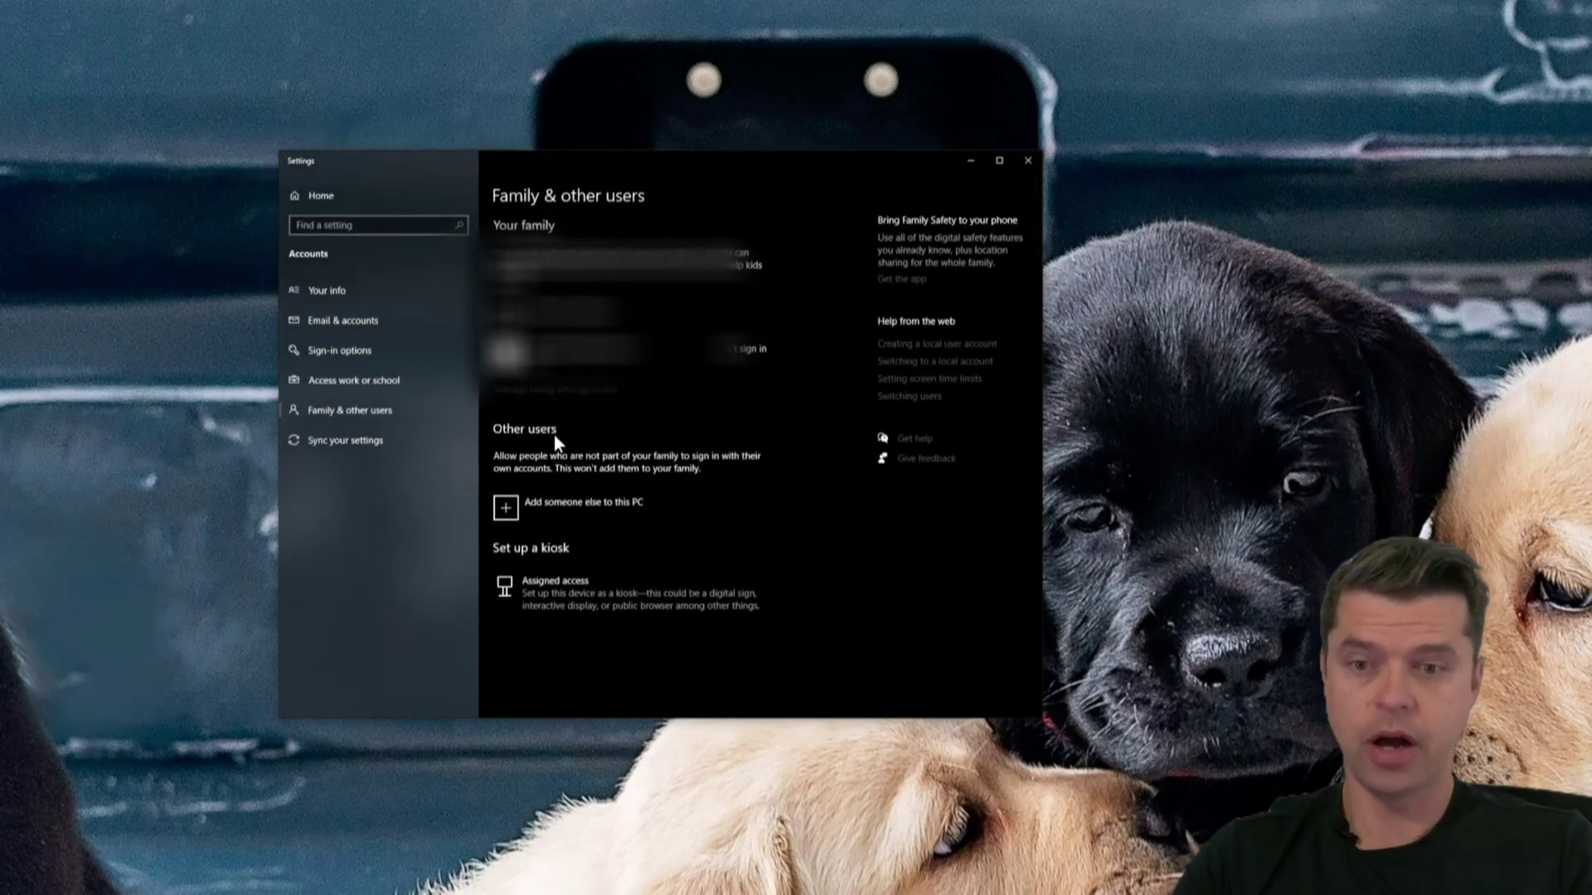
{"action": "left_click", "coordinate": [505, 512]}
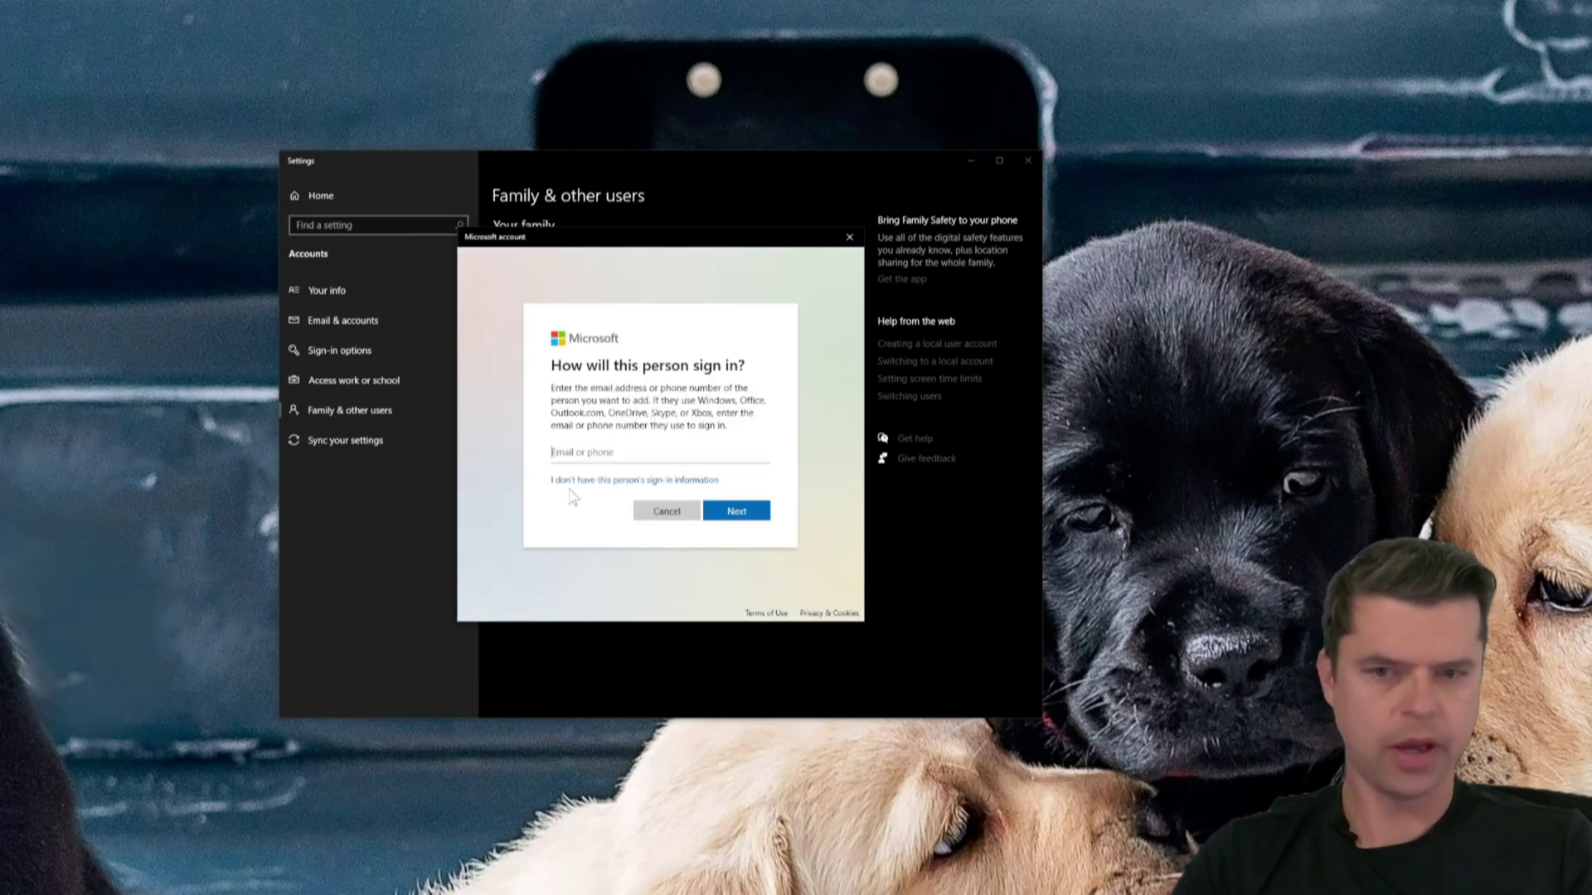
- Create a local user 'pics' without a Microsoft account, entering and confirming the account password
{"action": "left_click", "coordinate": [629, 489]}
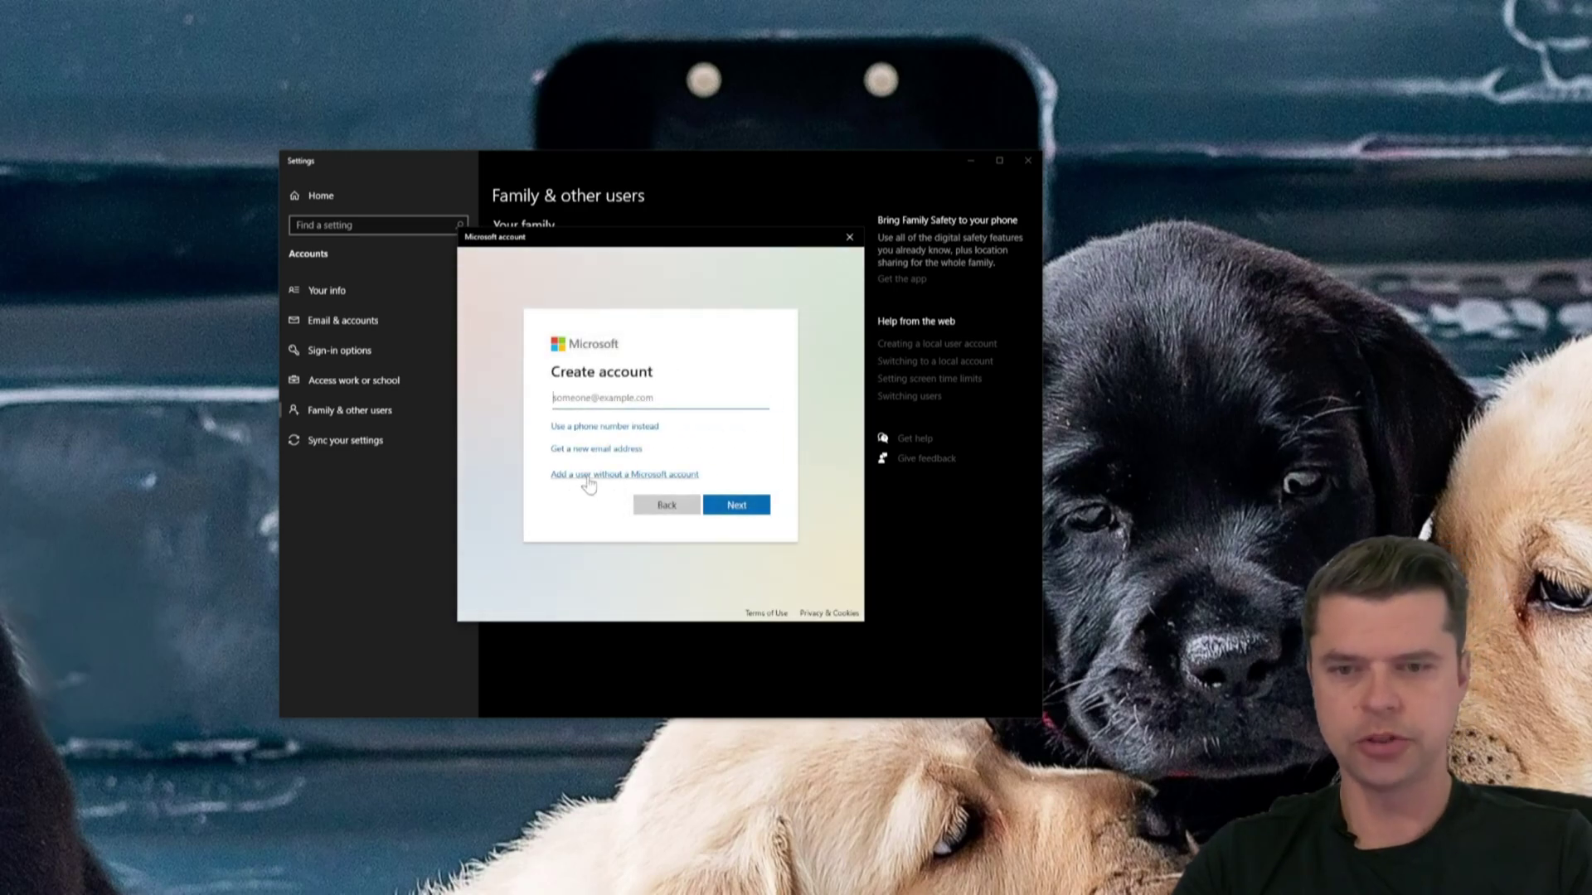
{"action": "left_click", "coordinate": [588, 479]}
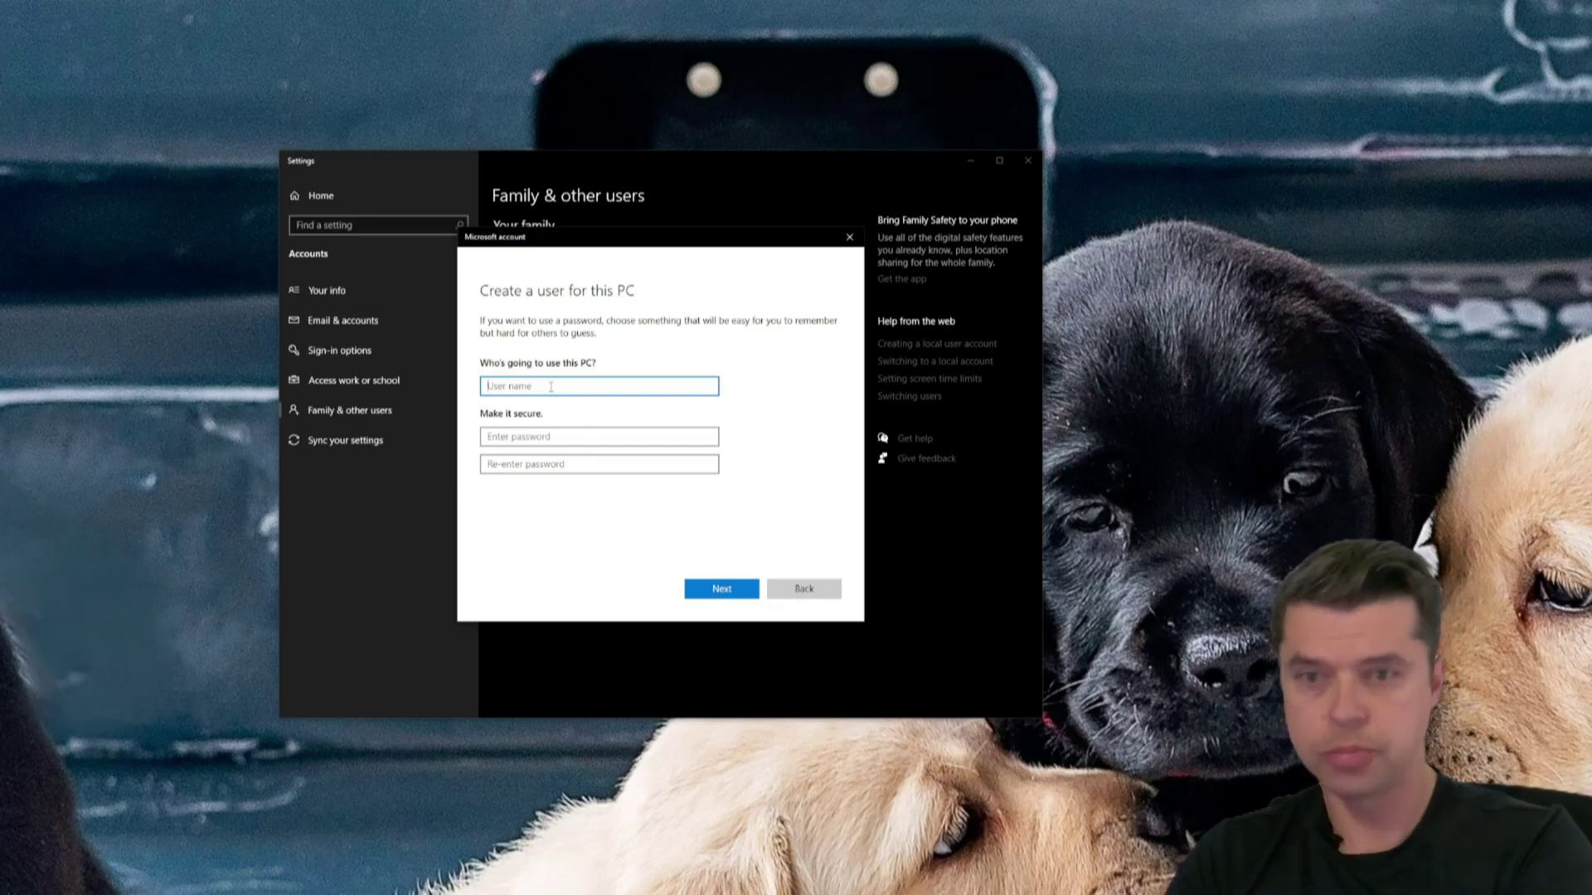
{"action": "type", "text": "pics"}
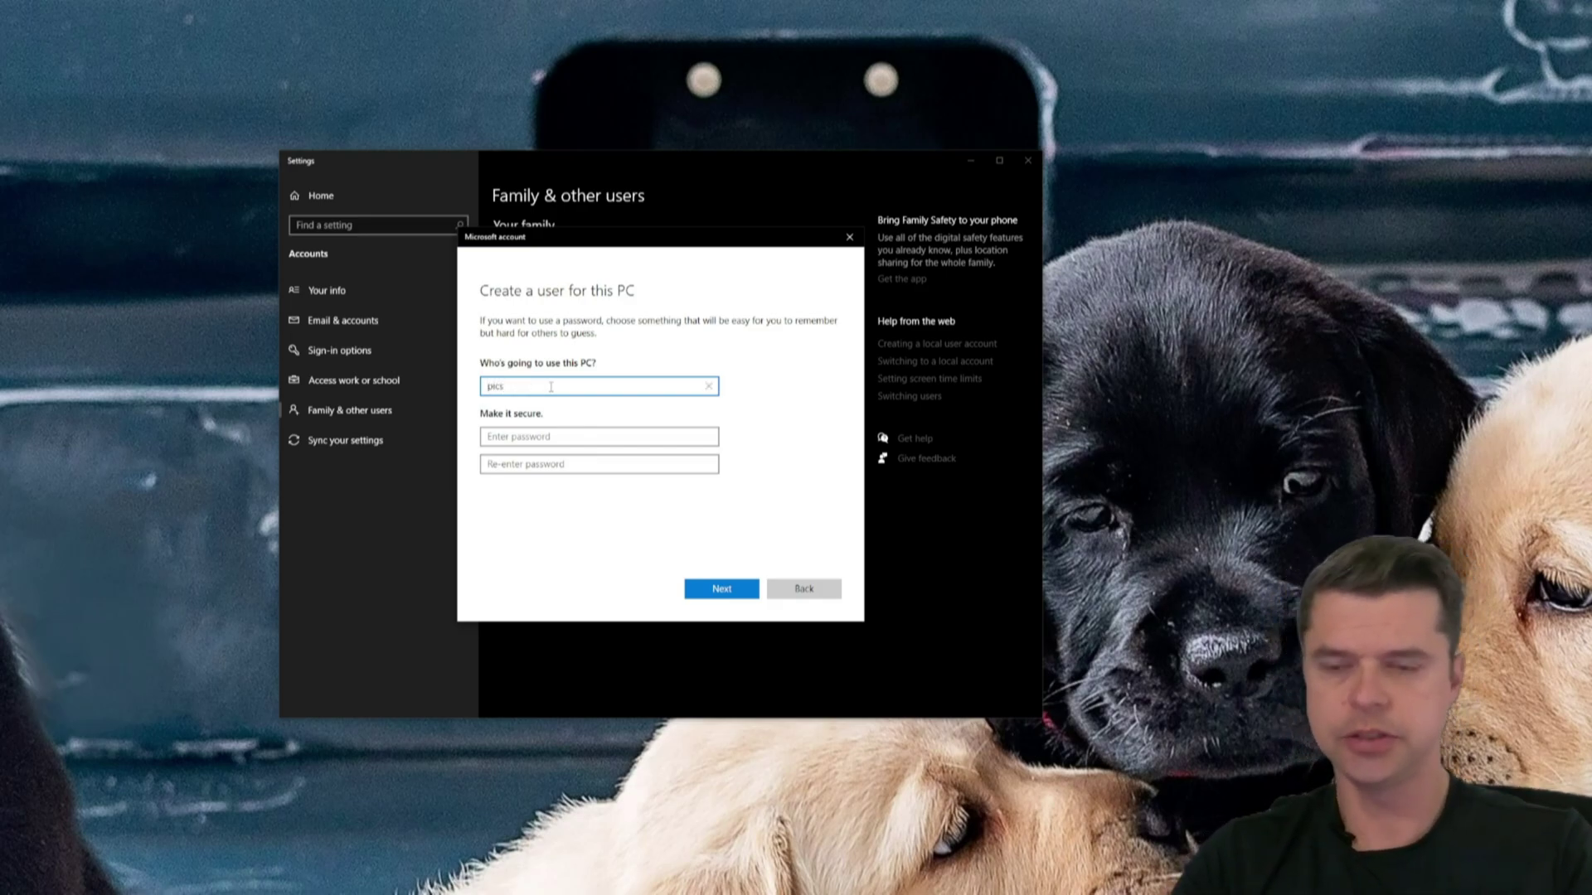
{"action": "left_click", "coordinate": [544, 435]}
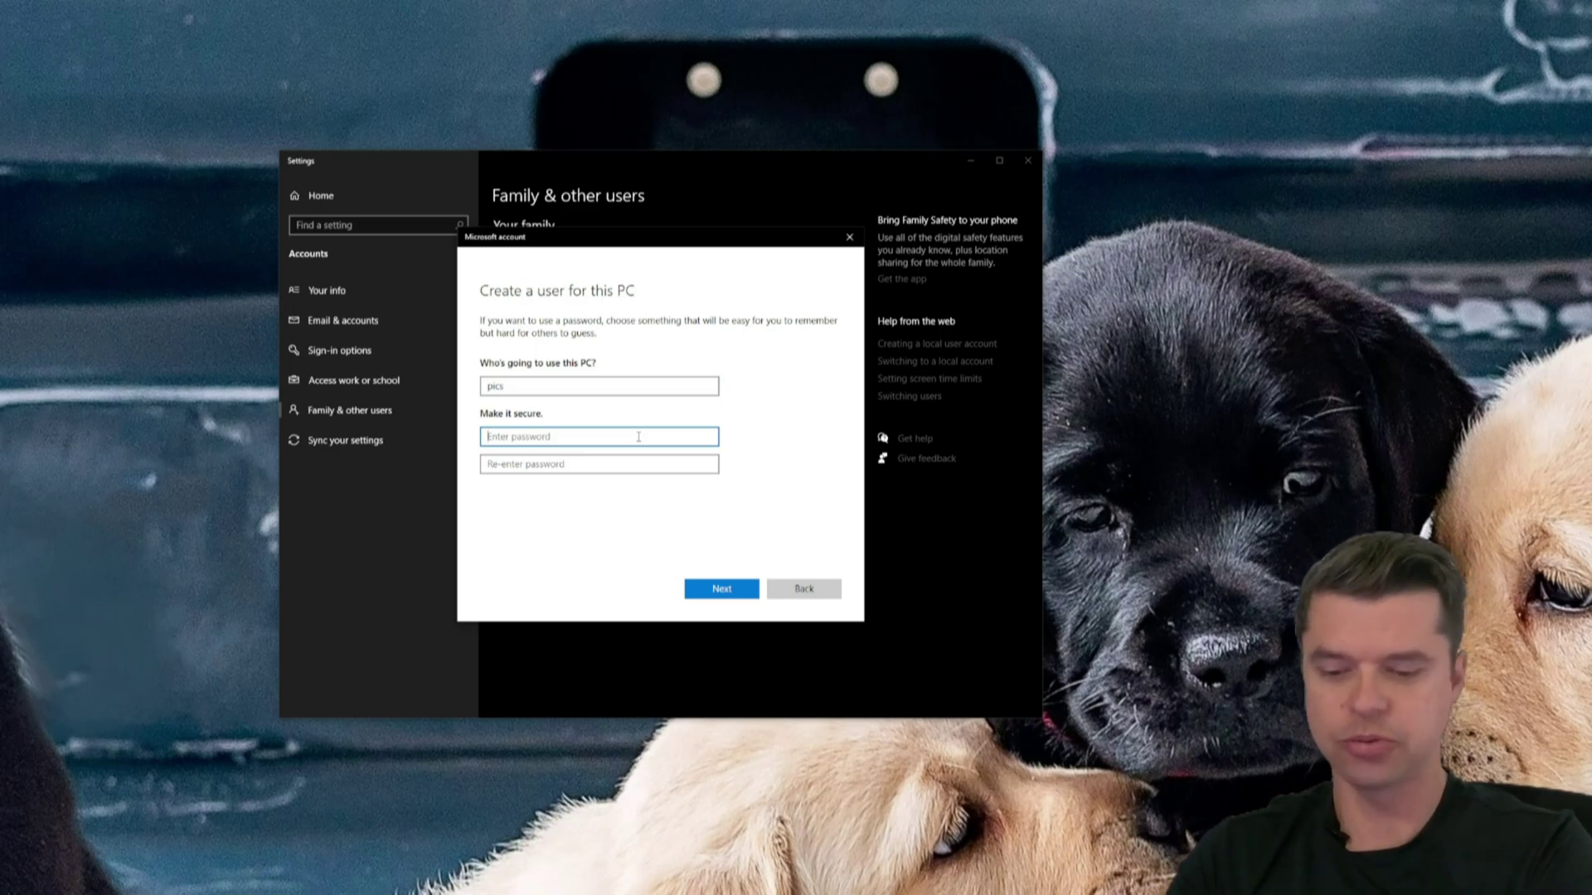
{"action": "type", "text": "pas"}
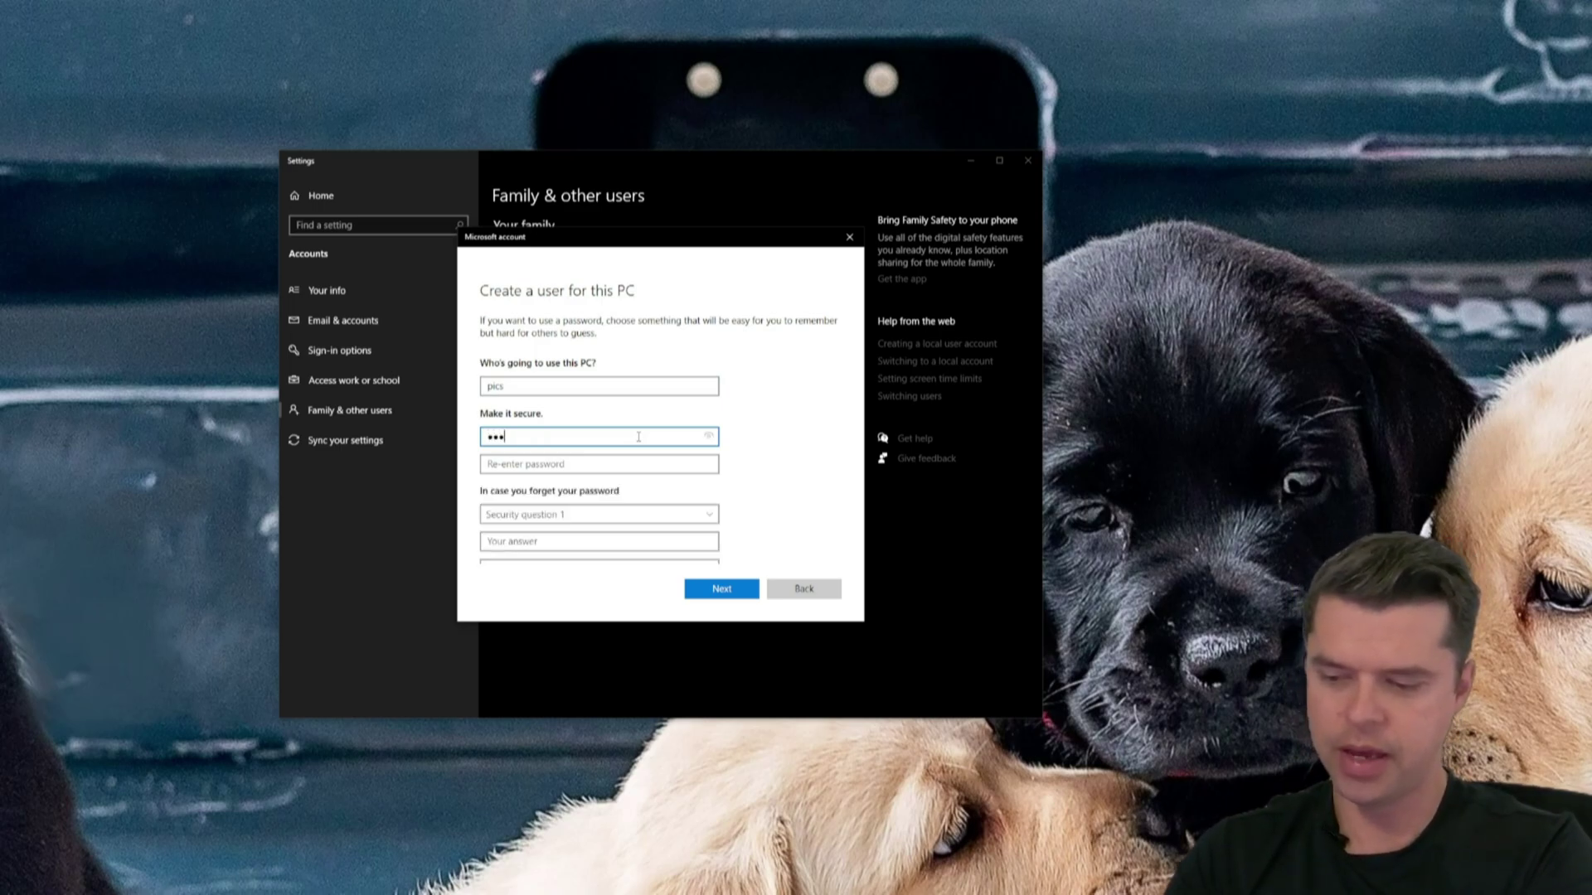
{"action": "type", "text": "sword"}
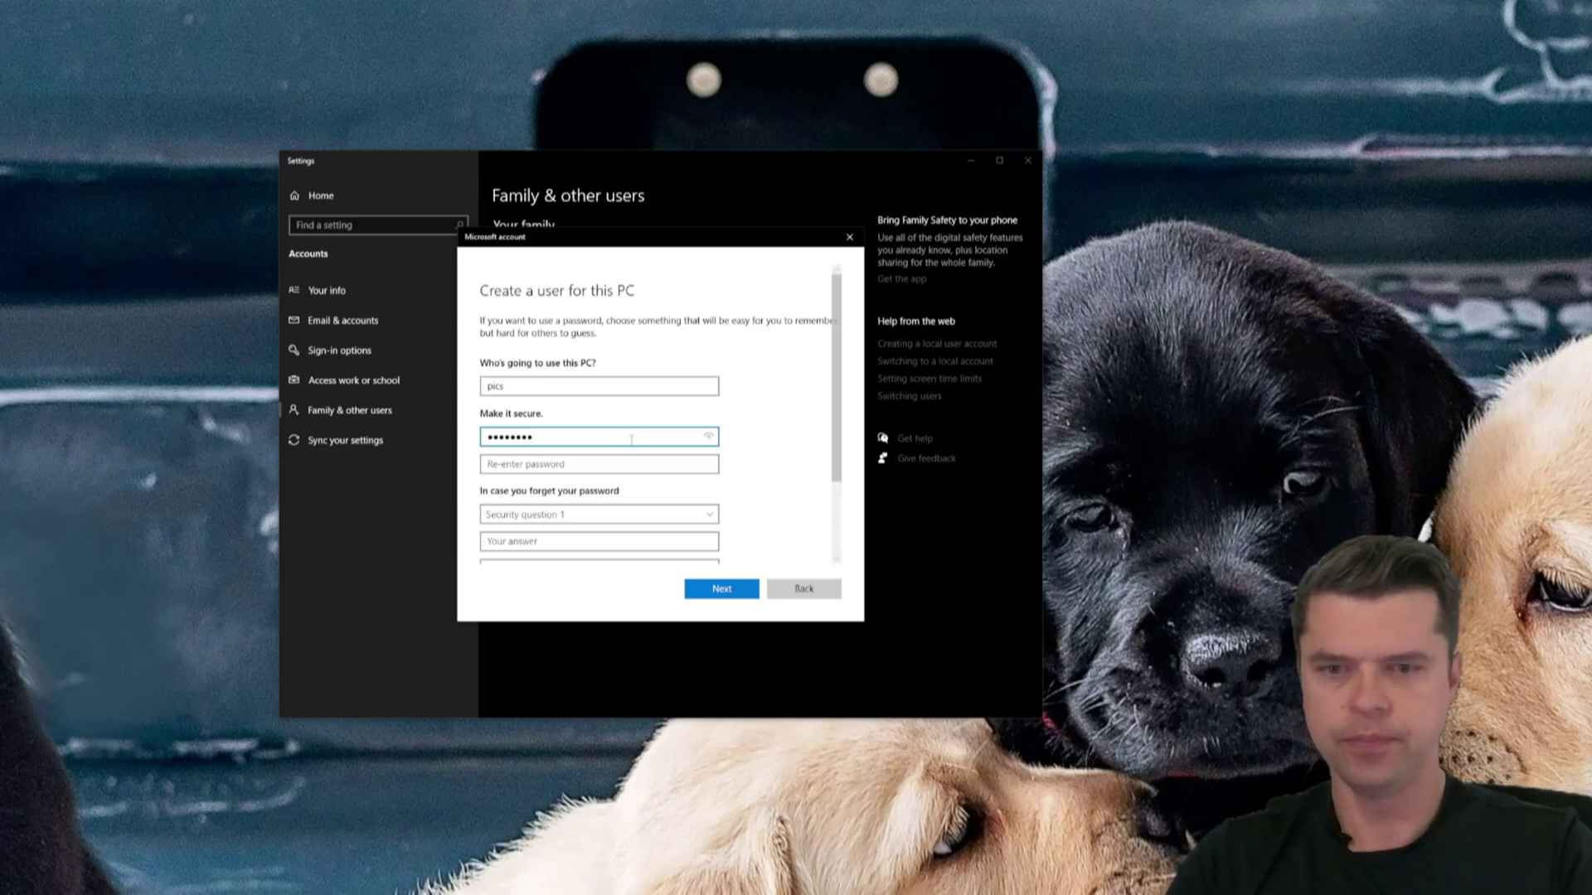
{"action": "left_click", "coordinate": [708, 437]}
{"action": "left_click", "coordinate": [637, 464]}
{"action": "type", "text": "p"}
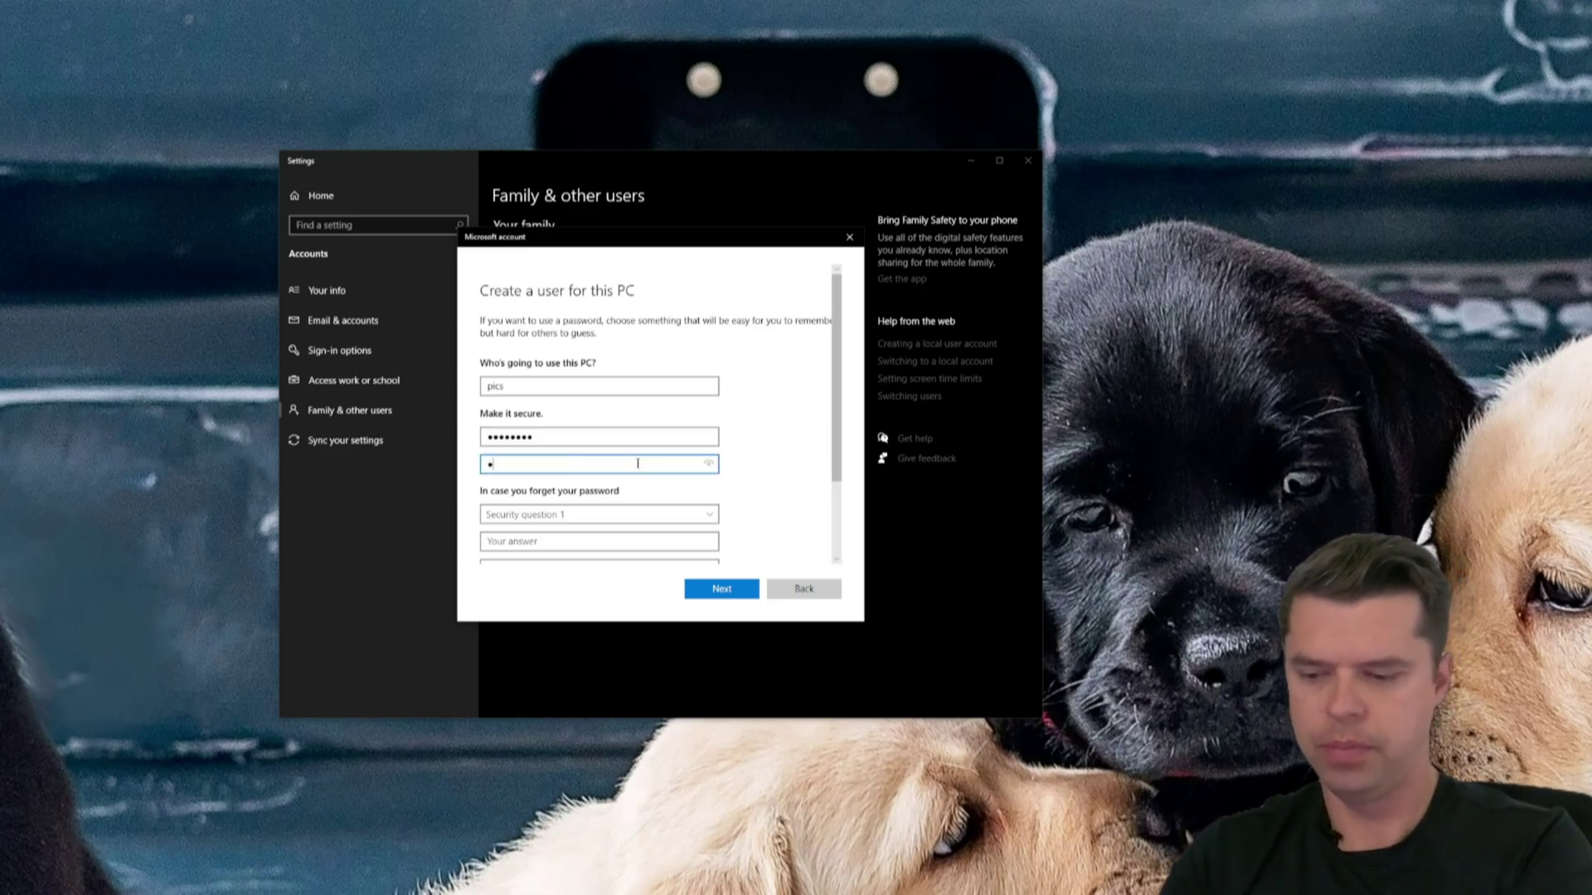
{"action": "type", "text": "assword"}
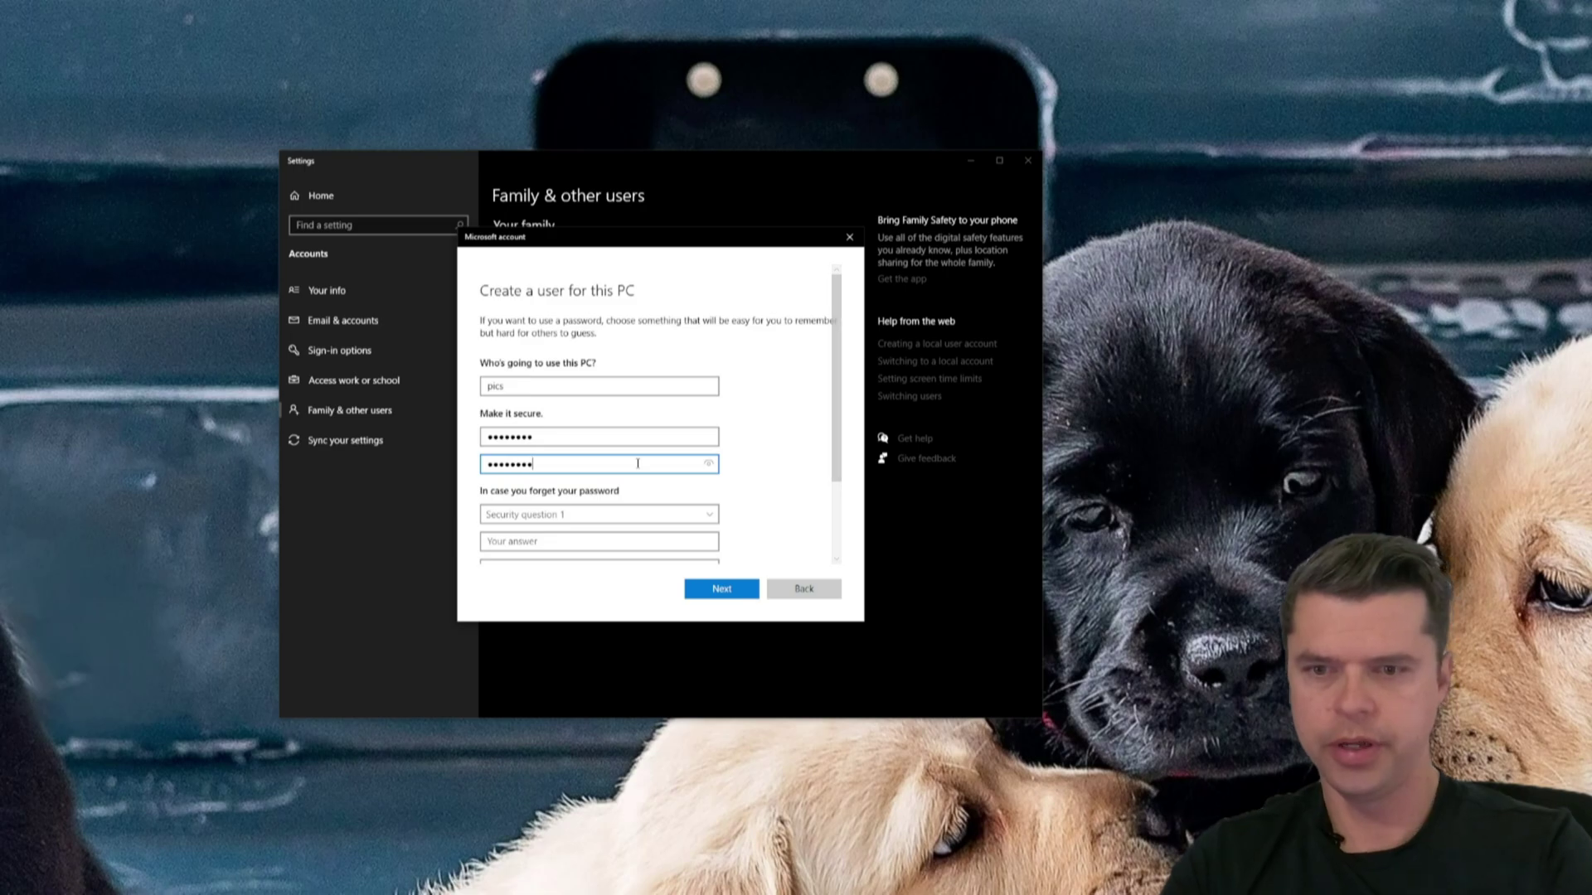
- Answer three security questions (childhood nickname, city parents met, birth city) and submit the account
{"action": "scroll", "coordinate": [638, 468], "scroll_direction": "down", "scroll_amount": 3}
{"action": "left_click", "coordinate": [593, 410]}
{"action": "left_click", "coordinate": [591, 450]}
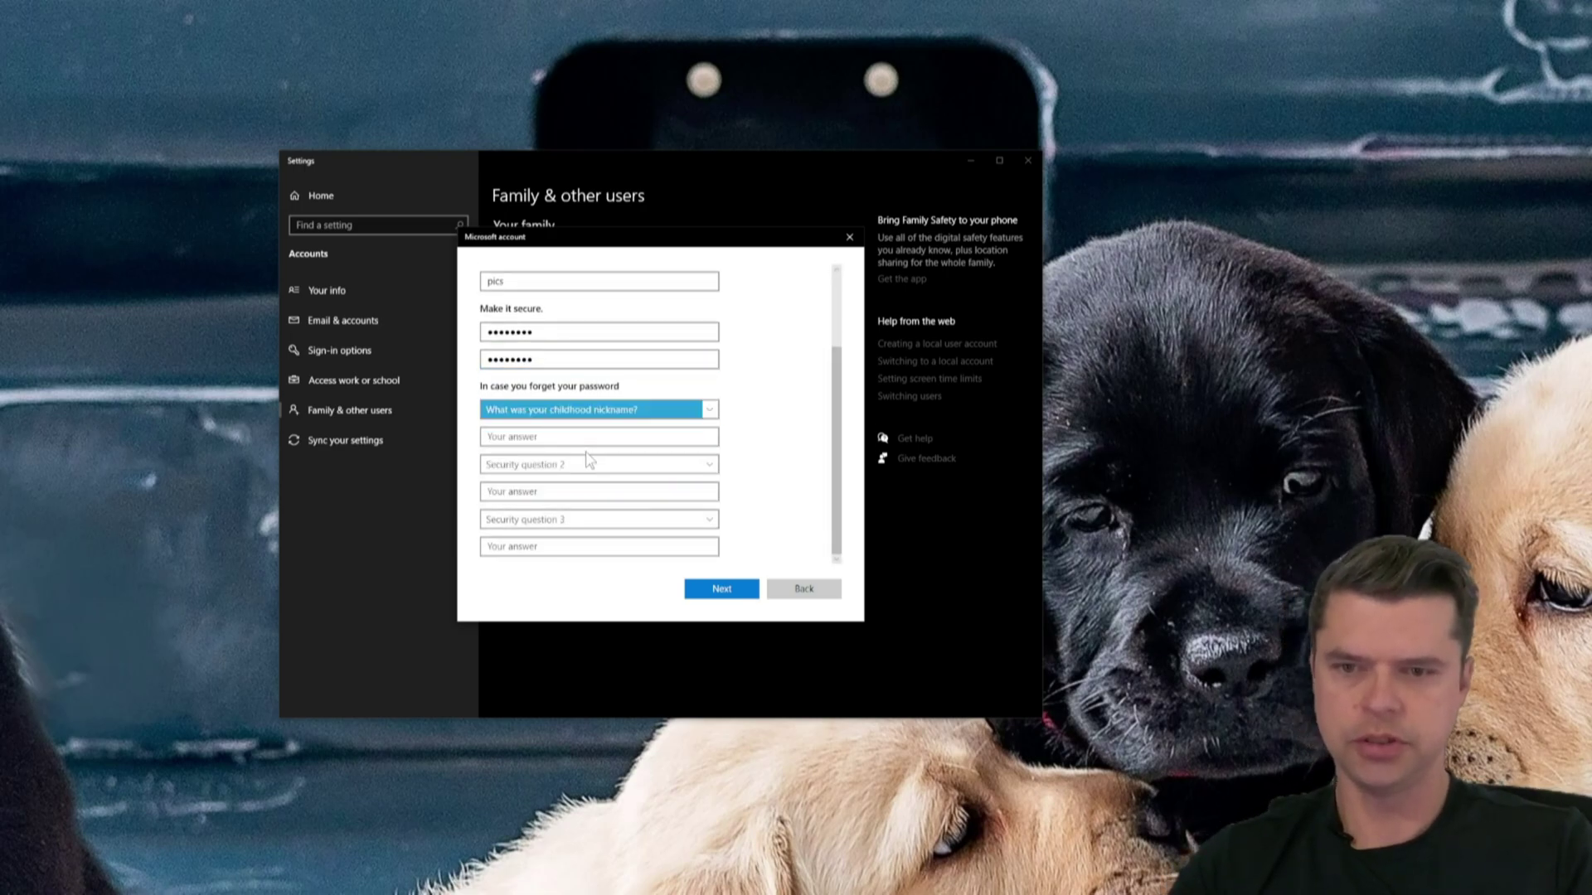
{"action": "left_click", "coordinate": [580, 437]}
{"action": "type", "text": "qwewq"}
{"action": "left_click", "coordinate": [580, 464]}
{"action": "left_click", "coordinate": [572, 517]}
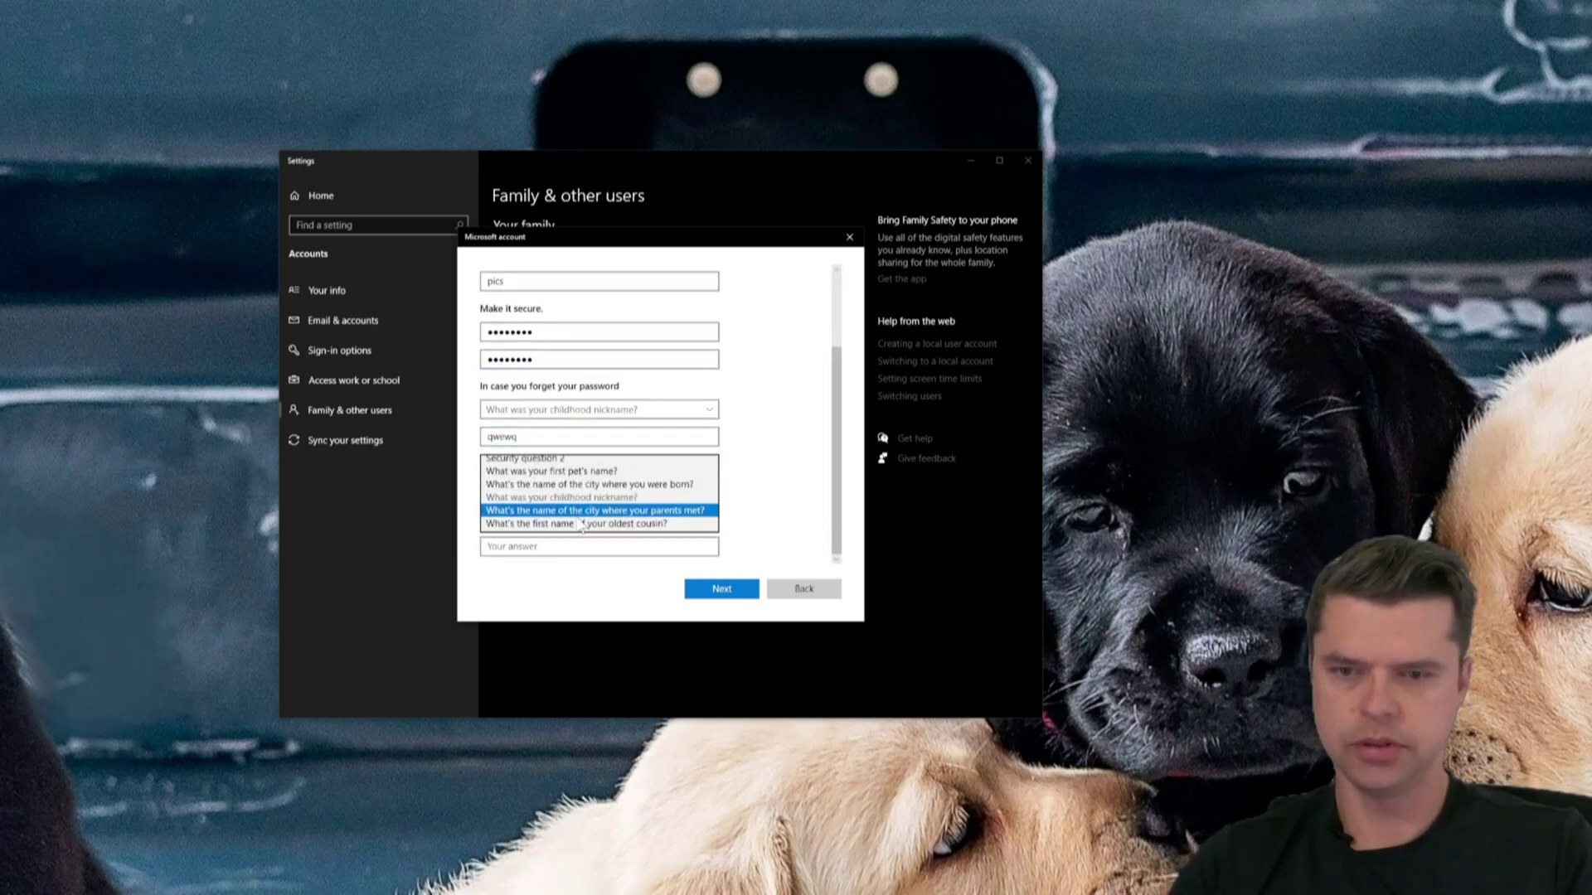
{"action": "left_click", "coordinate": [580, 492]}
{"action": "type", "text": "qweqw"}
{"action": "left_click", "coordinate": [584, 519]}
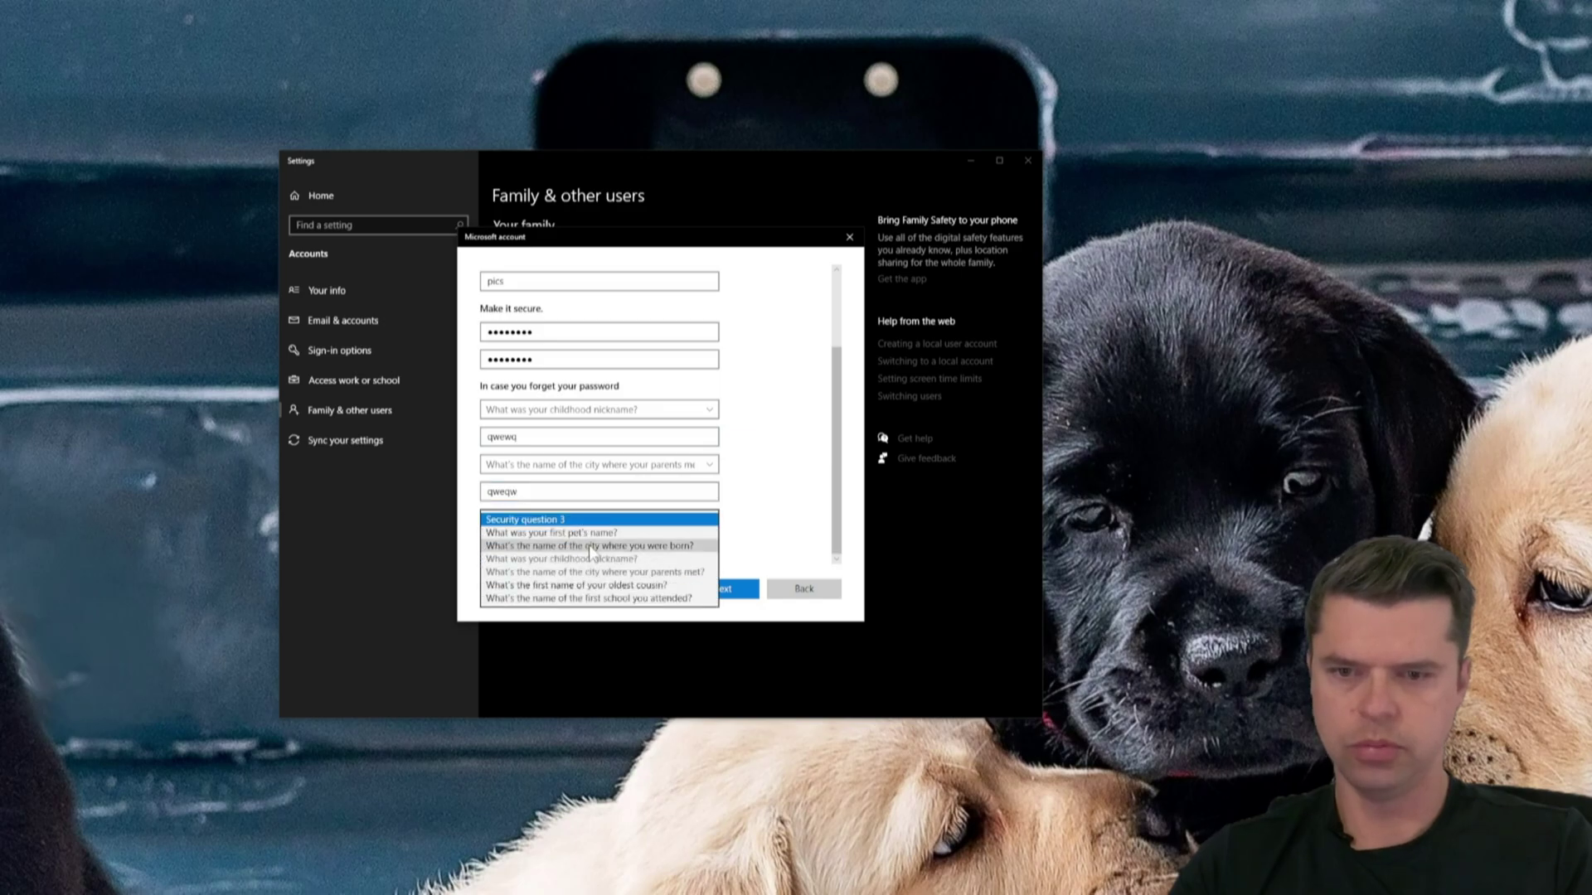
{"action": "left_click", "coordinate": [591, 546]}
{"action": "left_click", "coordinate": [587, 551]}
{"action": "type", "text": "qweqwewq"}
{"action": "left_click", "coordinate": [714, 590]}
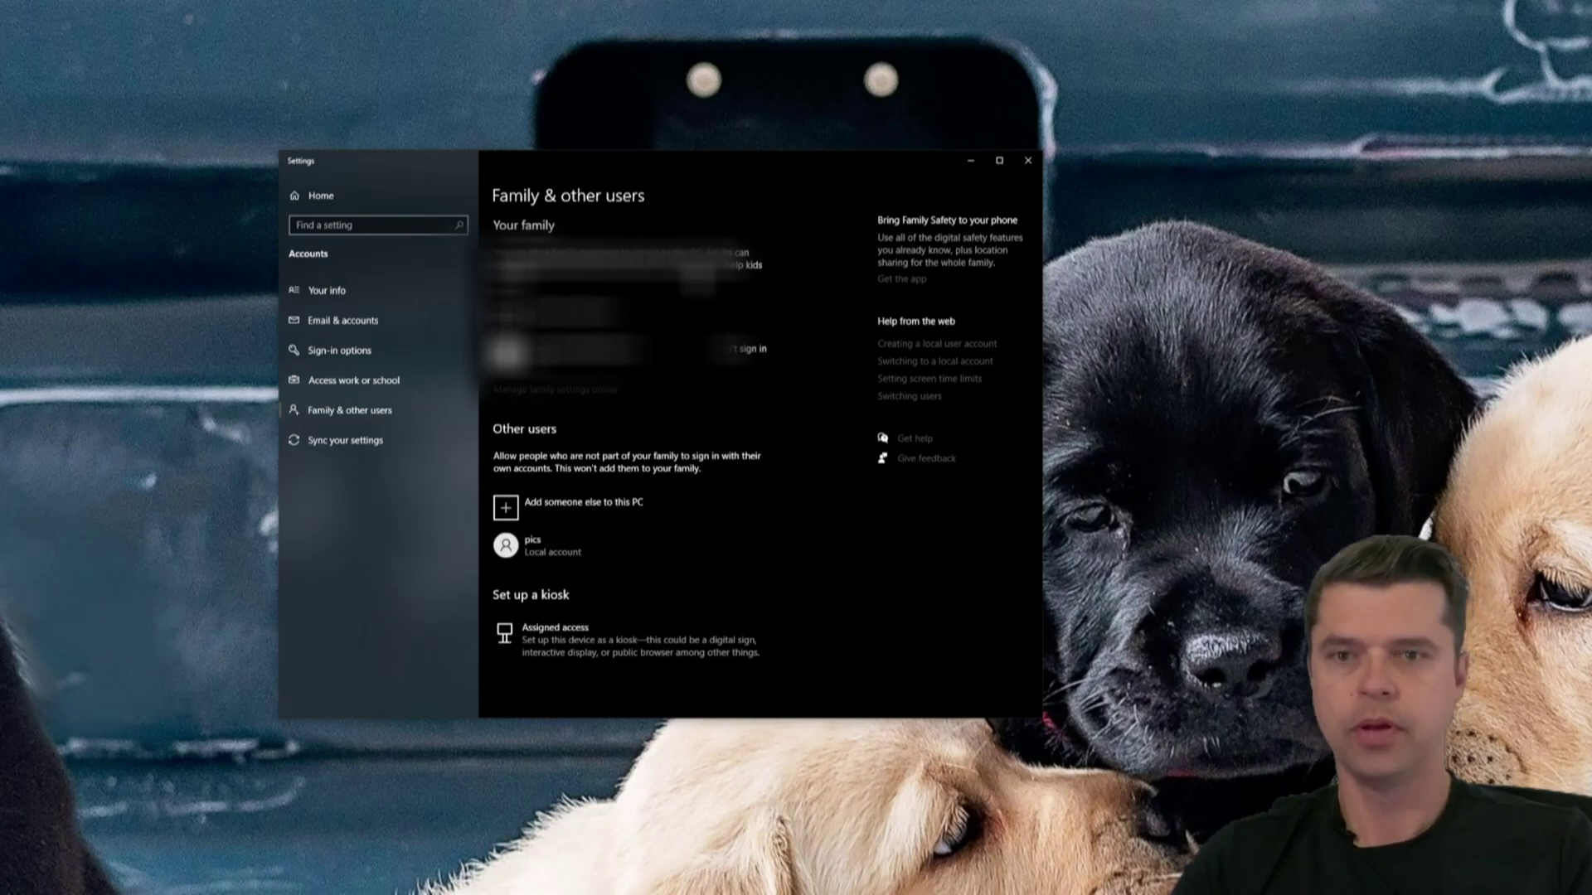
- Close Settings and open the iPhone Picture Backup folder's properties in File Explorer
{"action": "left_click", "coordinate": [1028, 160]}
{"action": "key", "text": "super+e"}
{"action": "left_click", "coordinate": [125, 482]}
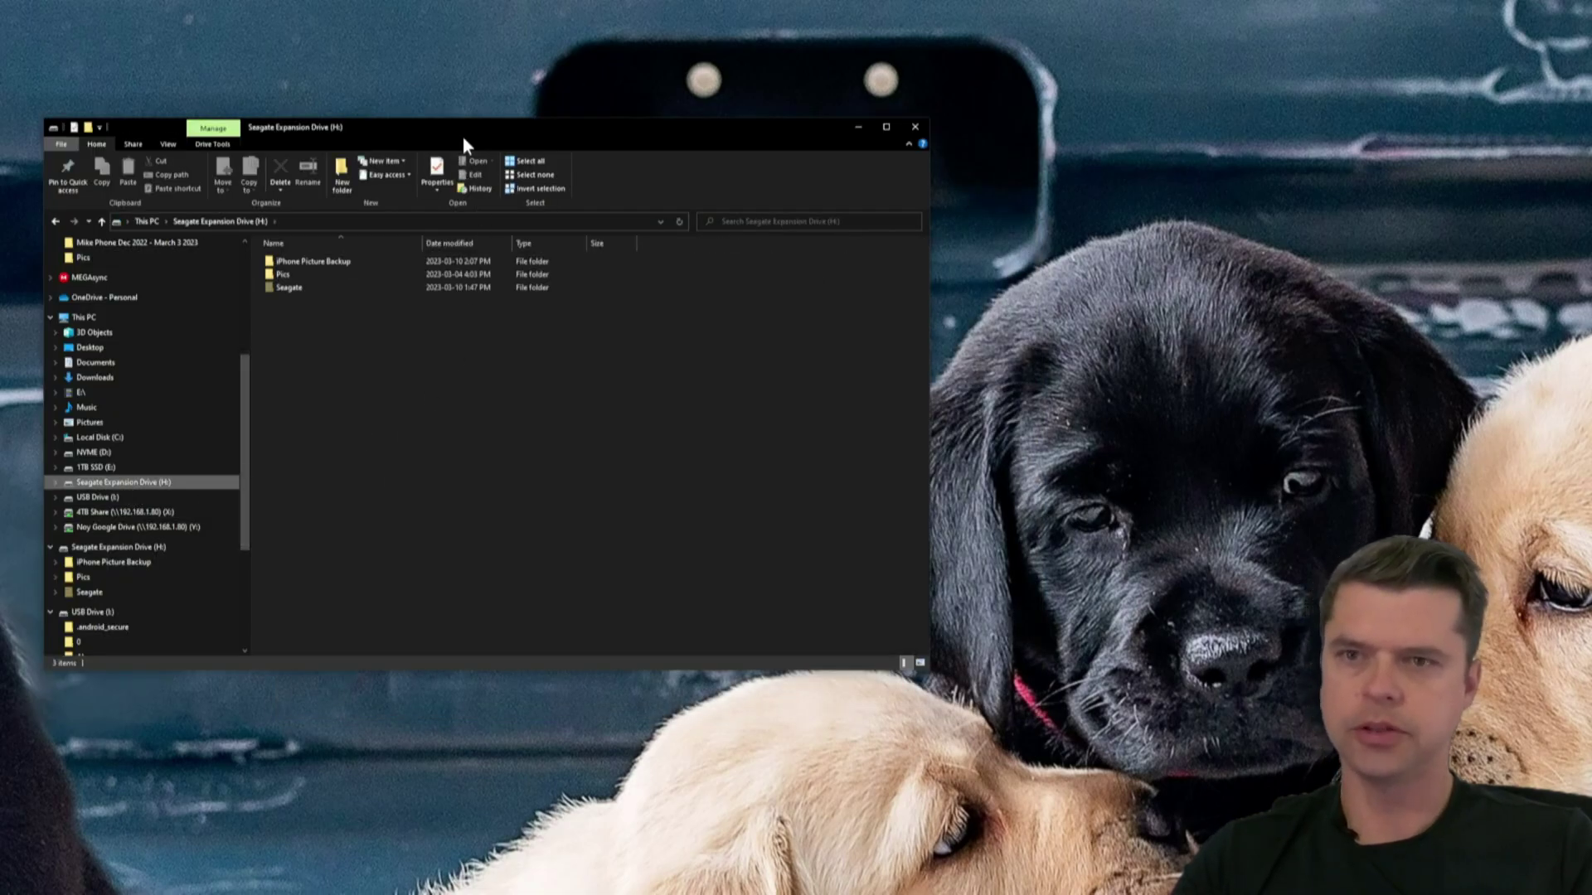
{"action": "left_click_drag", "start_coordinate": [462, 136], "coordinate": [713, 217]}
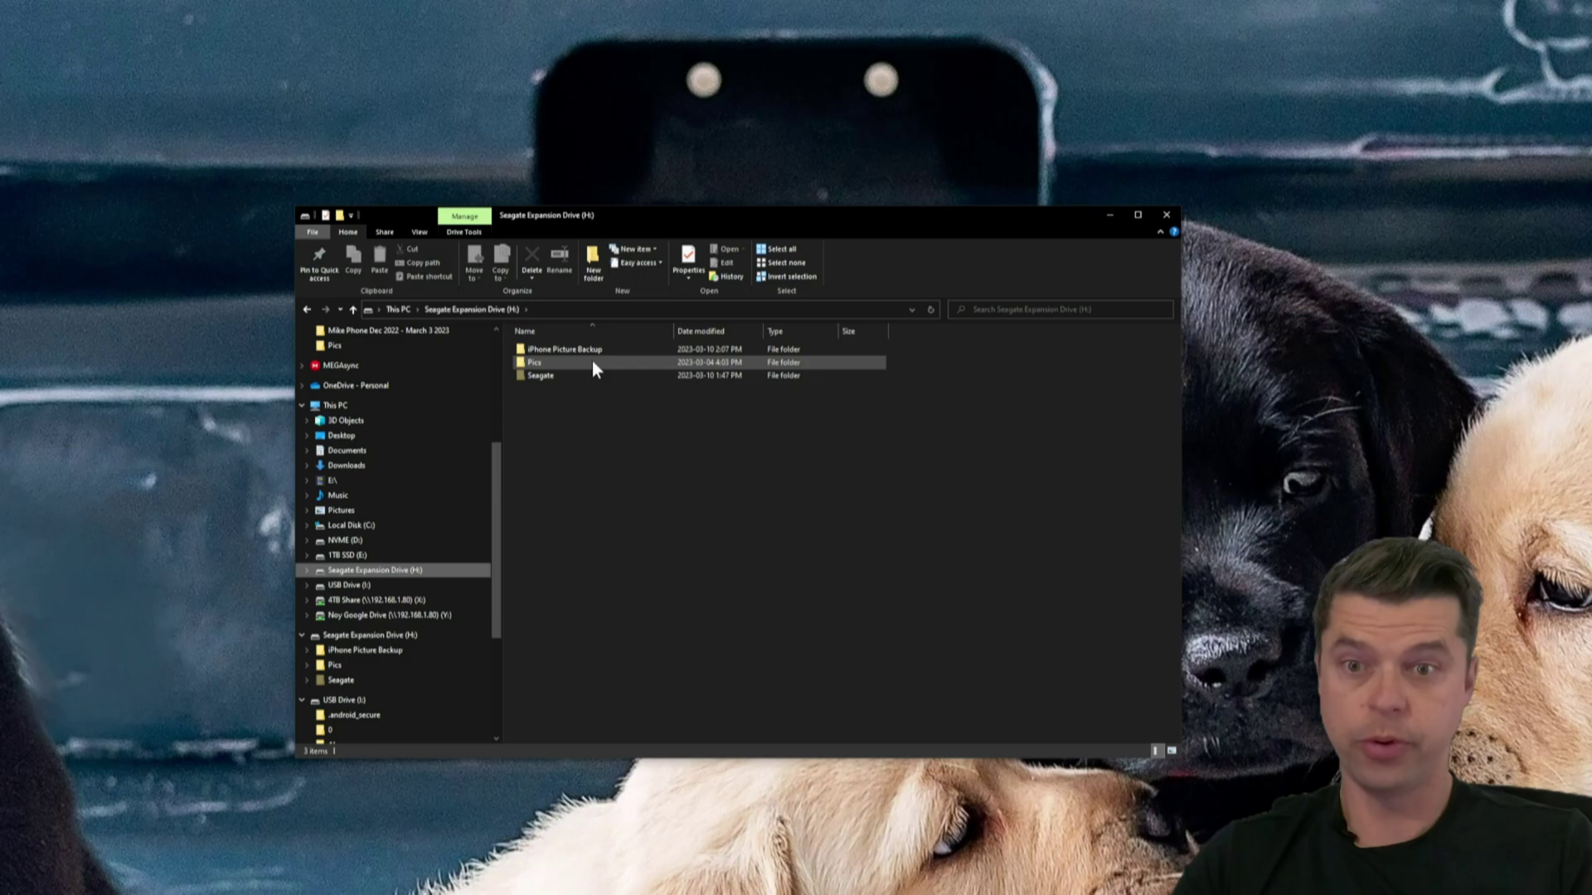
{"action": "right_click", "coordinate": [546, 355]}
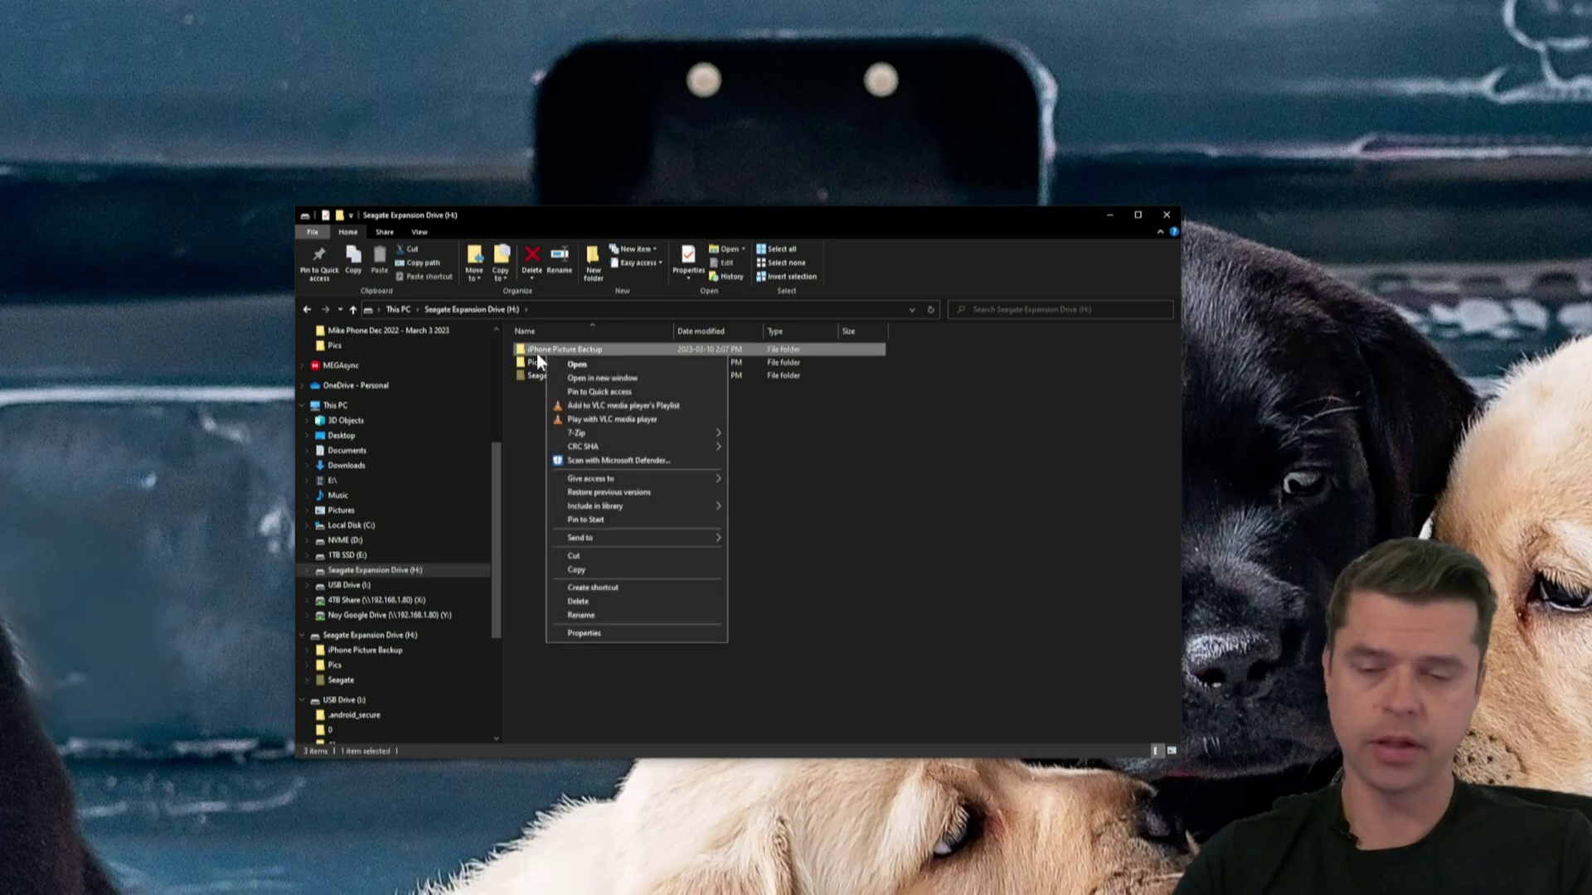
{"action": "left_click", "coordinate": [560, 635]}
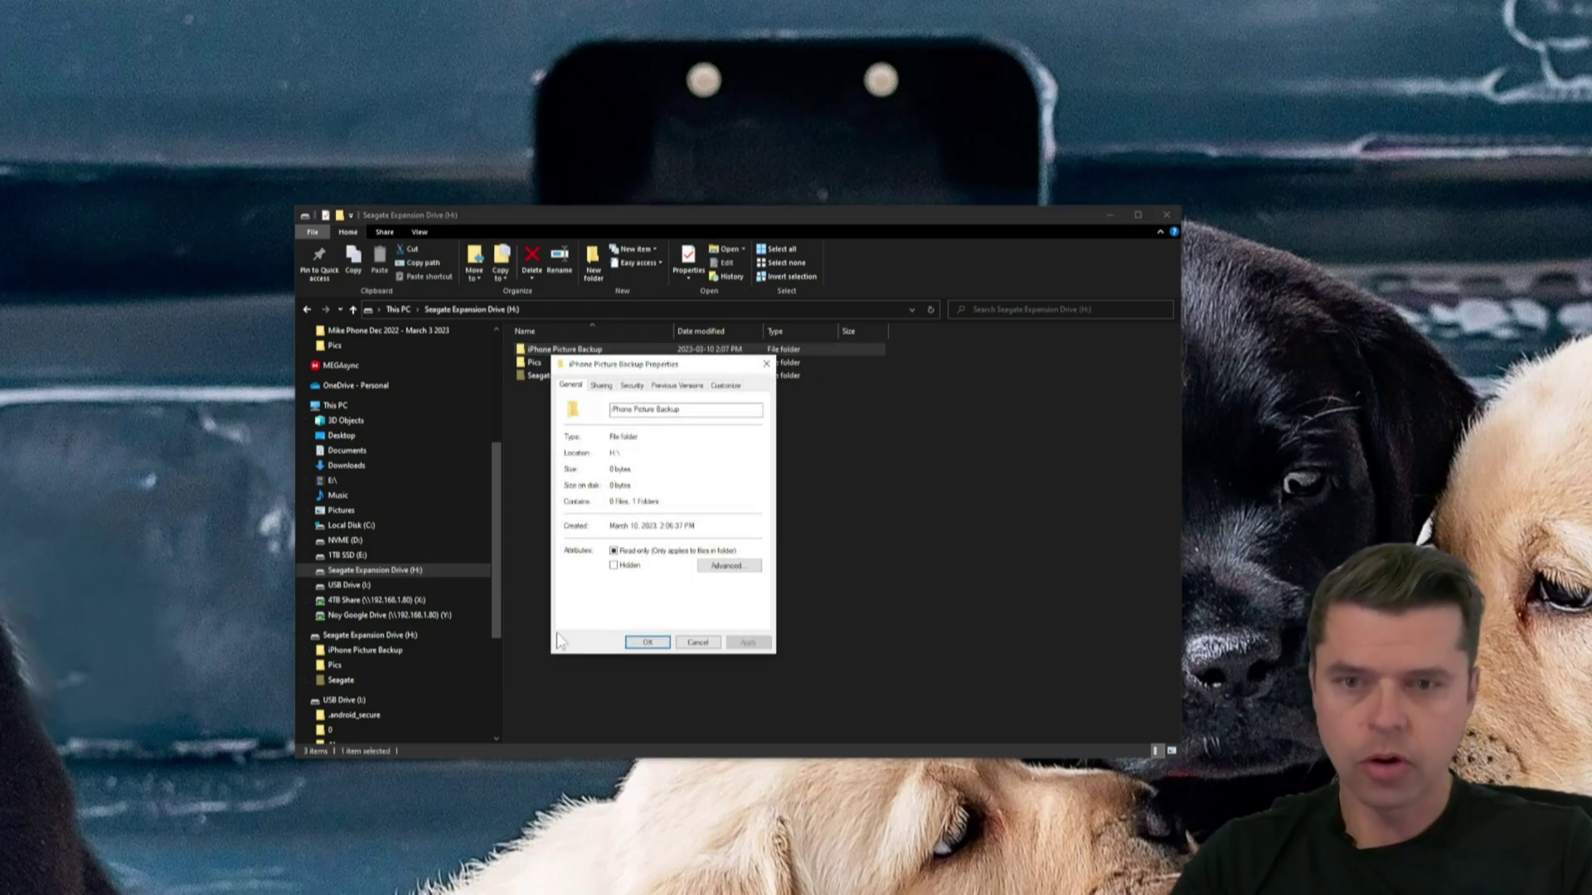
- Share the folder on the network with the pics account from the Sharing tab
{"action": "left_click", "coordinate": [601, 386]}
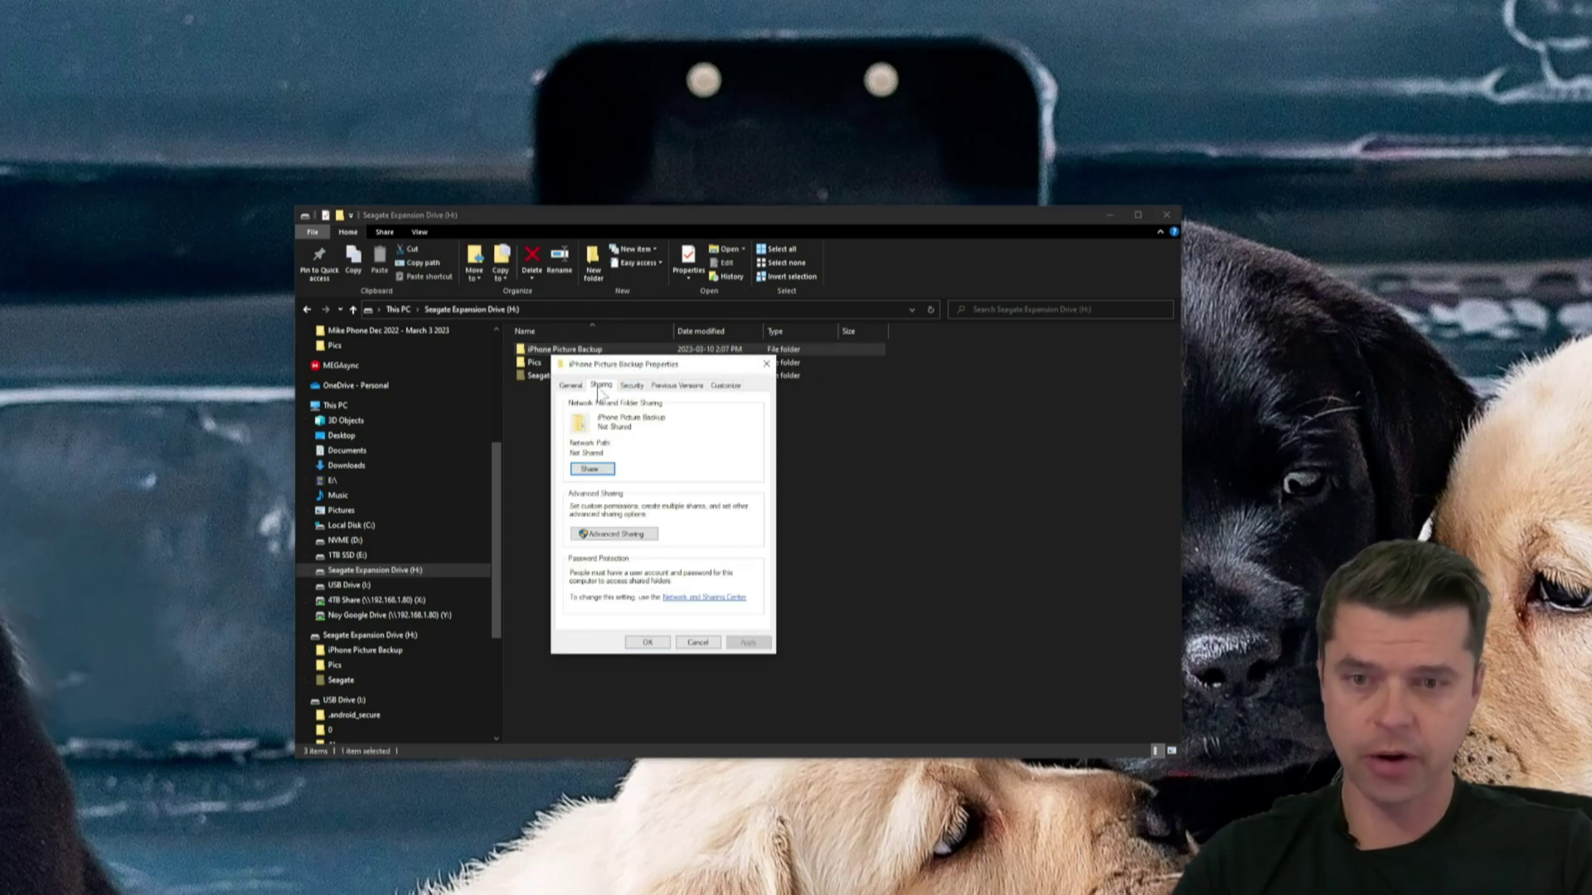
{"action": "left_click", "coordinate": [595, 471]}
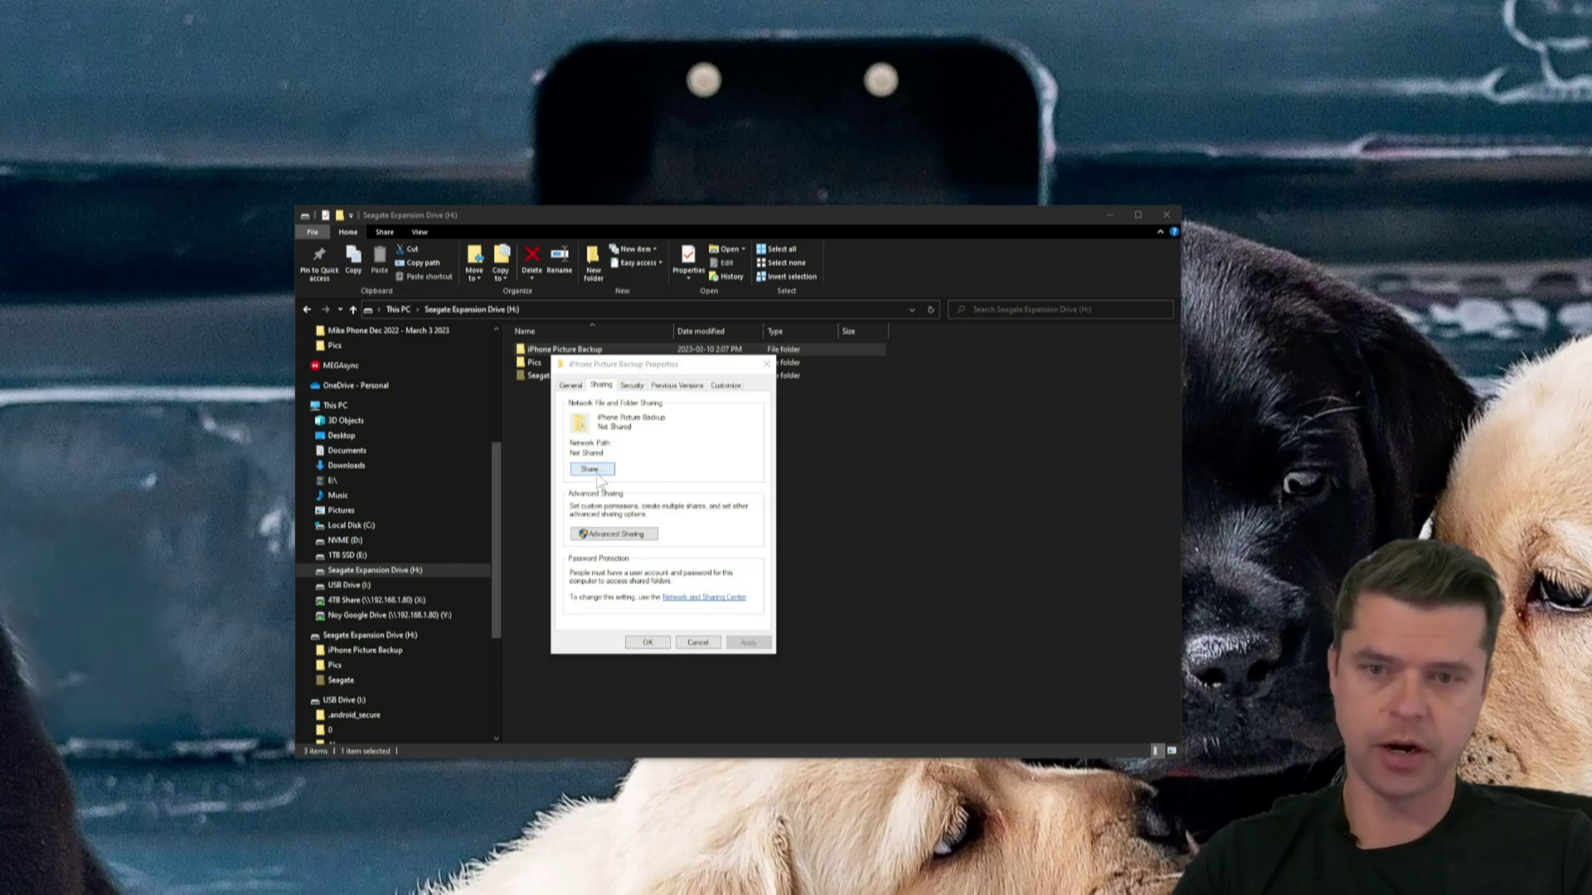
{"action": "left_click", "coordinate": [754, 483]}
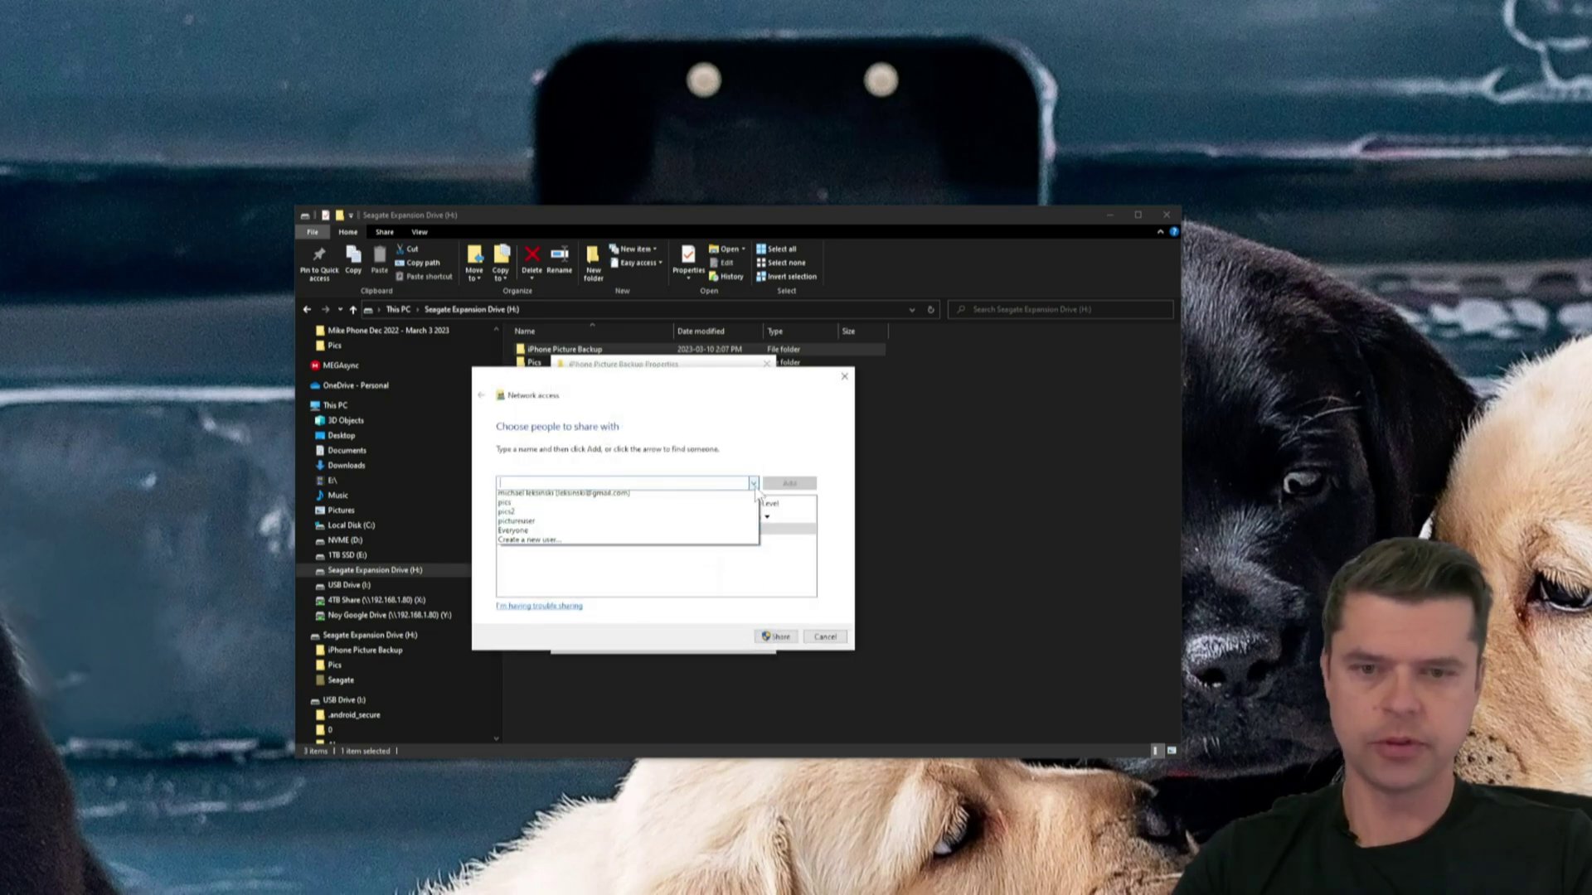
{"action": "left_click", "coordinate": [511, 508]}
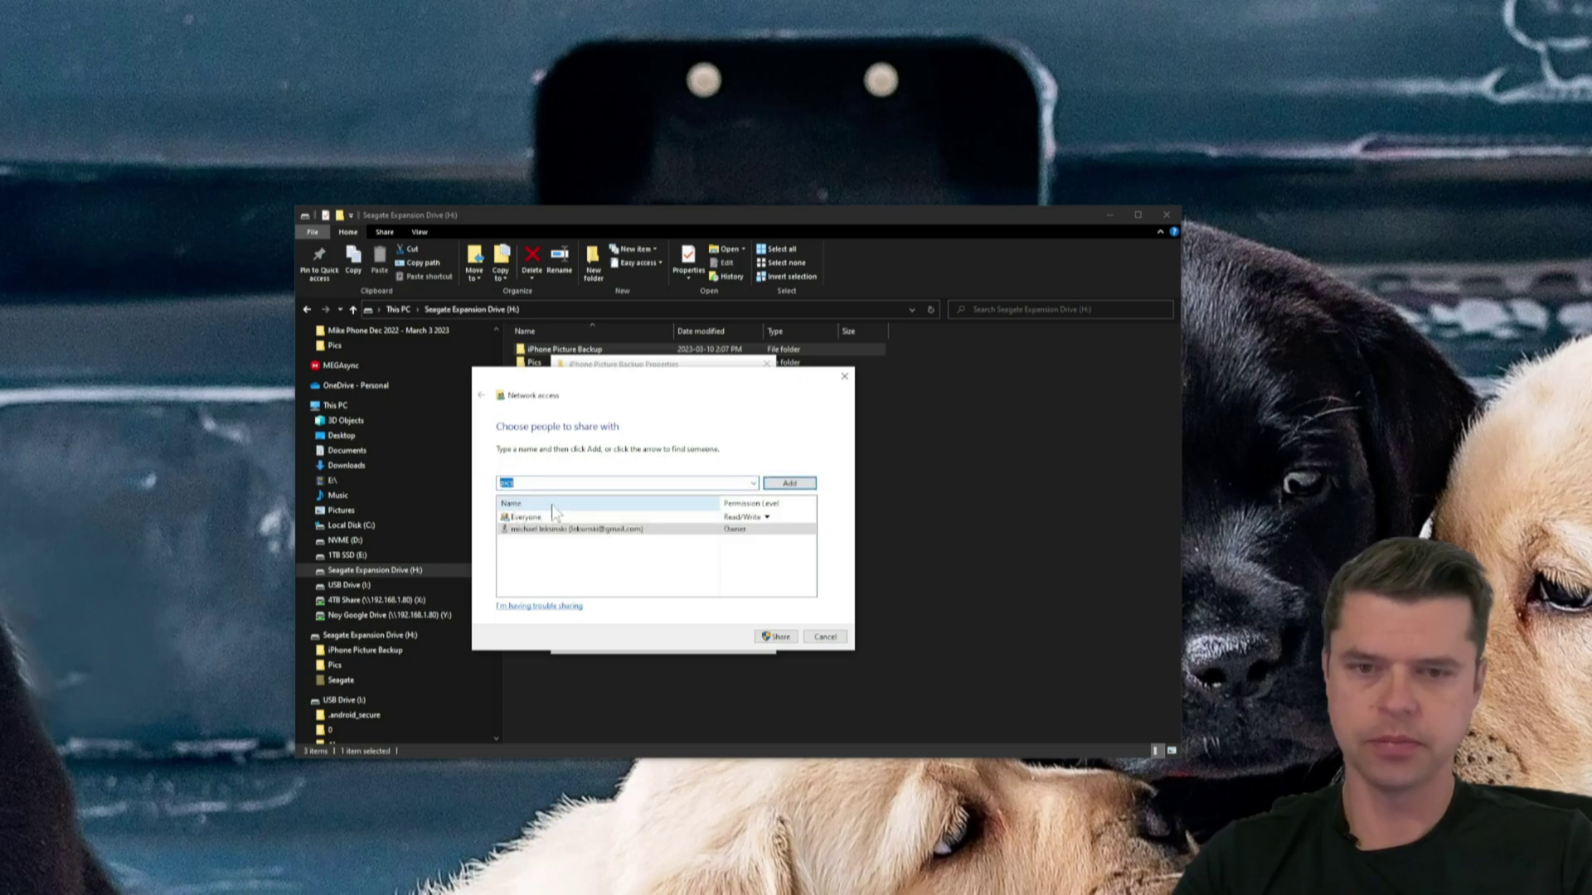
{"action": "left_click", "coordinate": [785, 487]}
{"action": "left_click", "coordinate": [777, 636]}
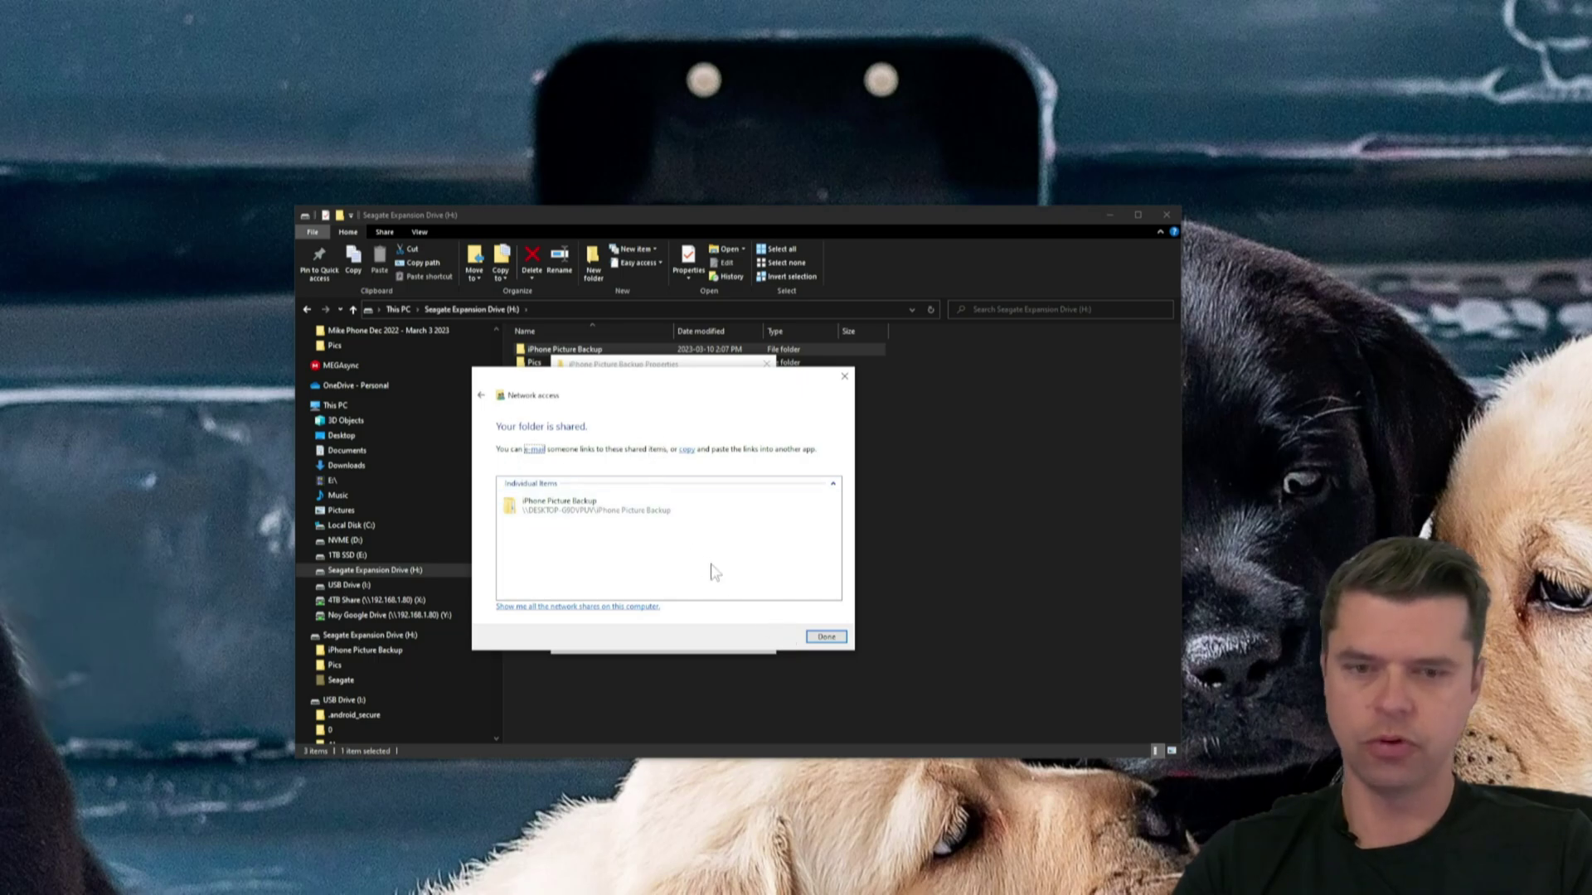
{"action": "left_click", "coordinate": [816, 638]}
- Close the properties, open iPhone Picture Backup, and move the window upper-left, making it taller
{"action": "left_click", "coordinate": [646, 642]}
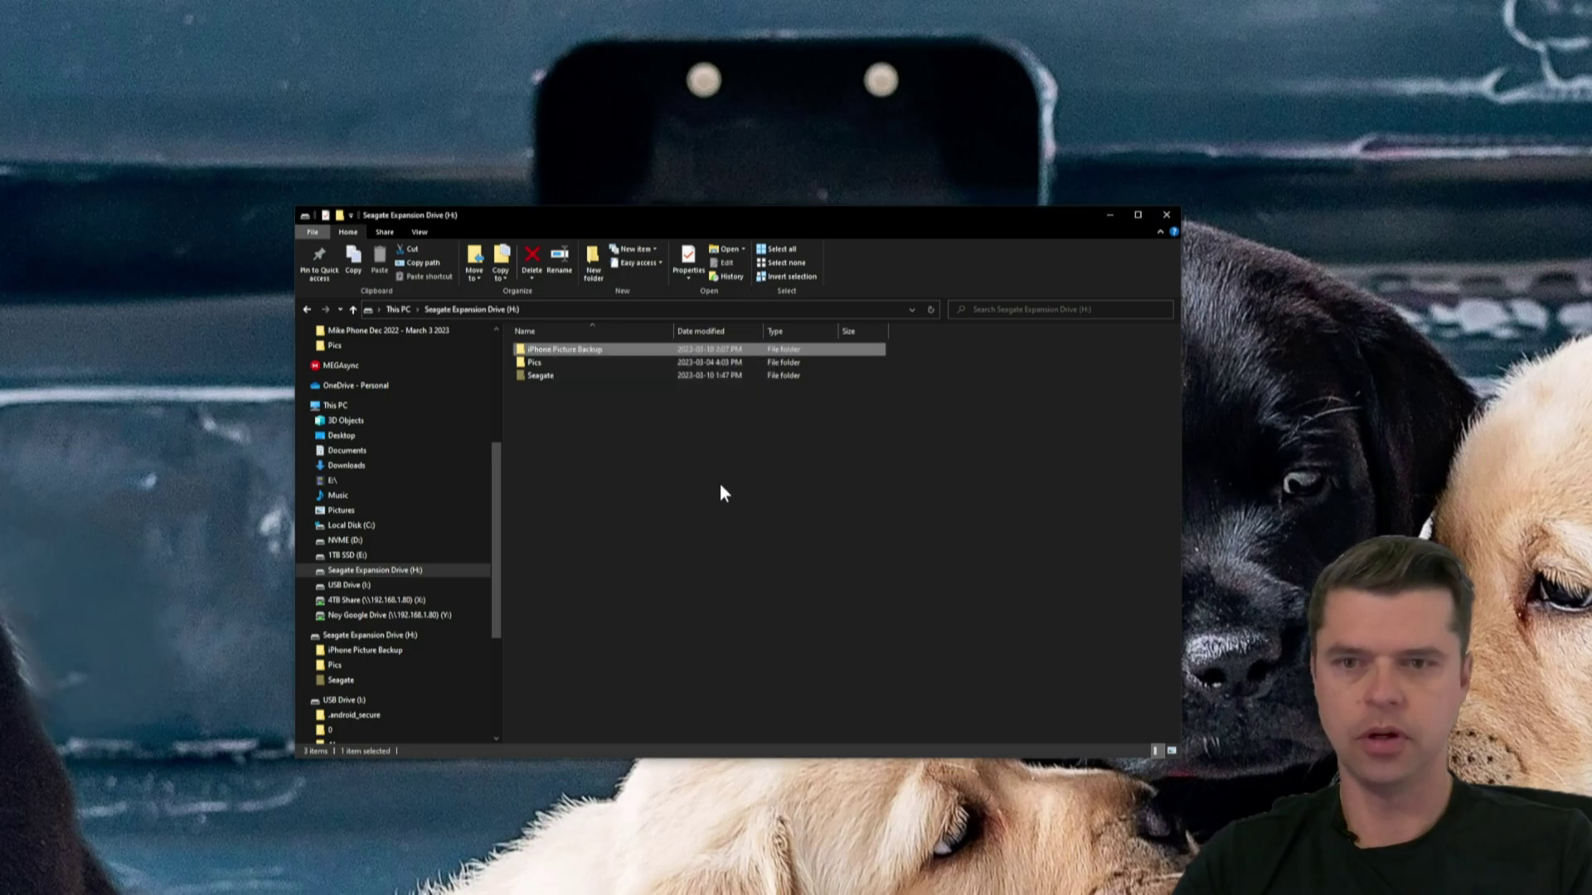
{"action": "double_click", "coordinate": [587, 352]}
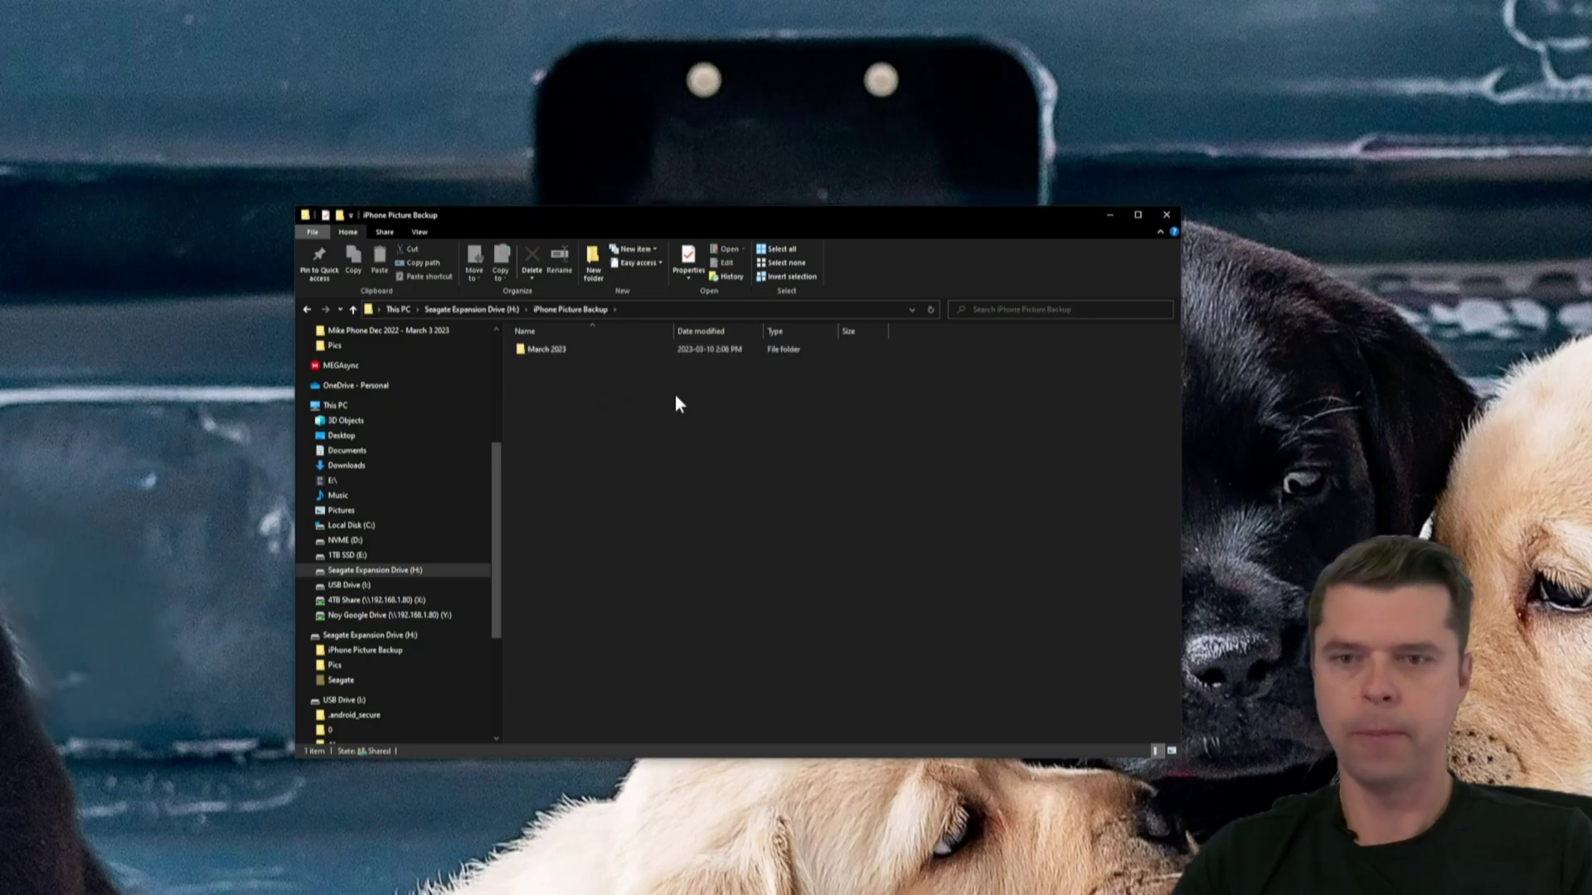
{"action": "left_click_drag", "start_coordinate": [1002, 241], "coordinate": [758, 107]}
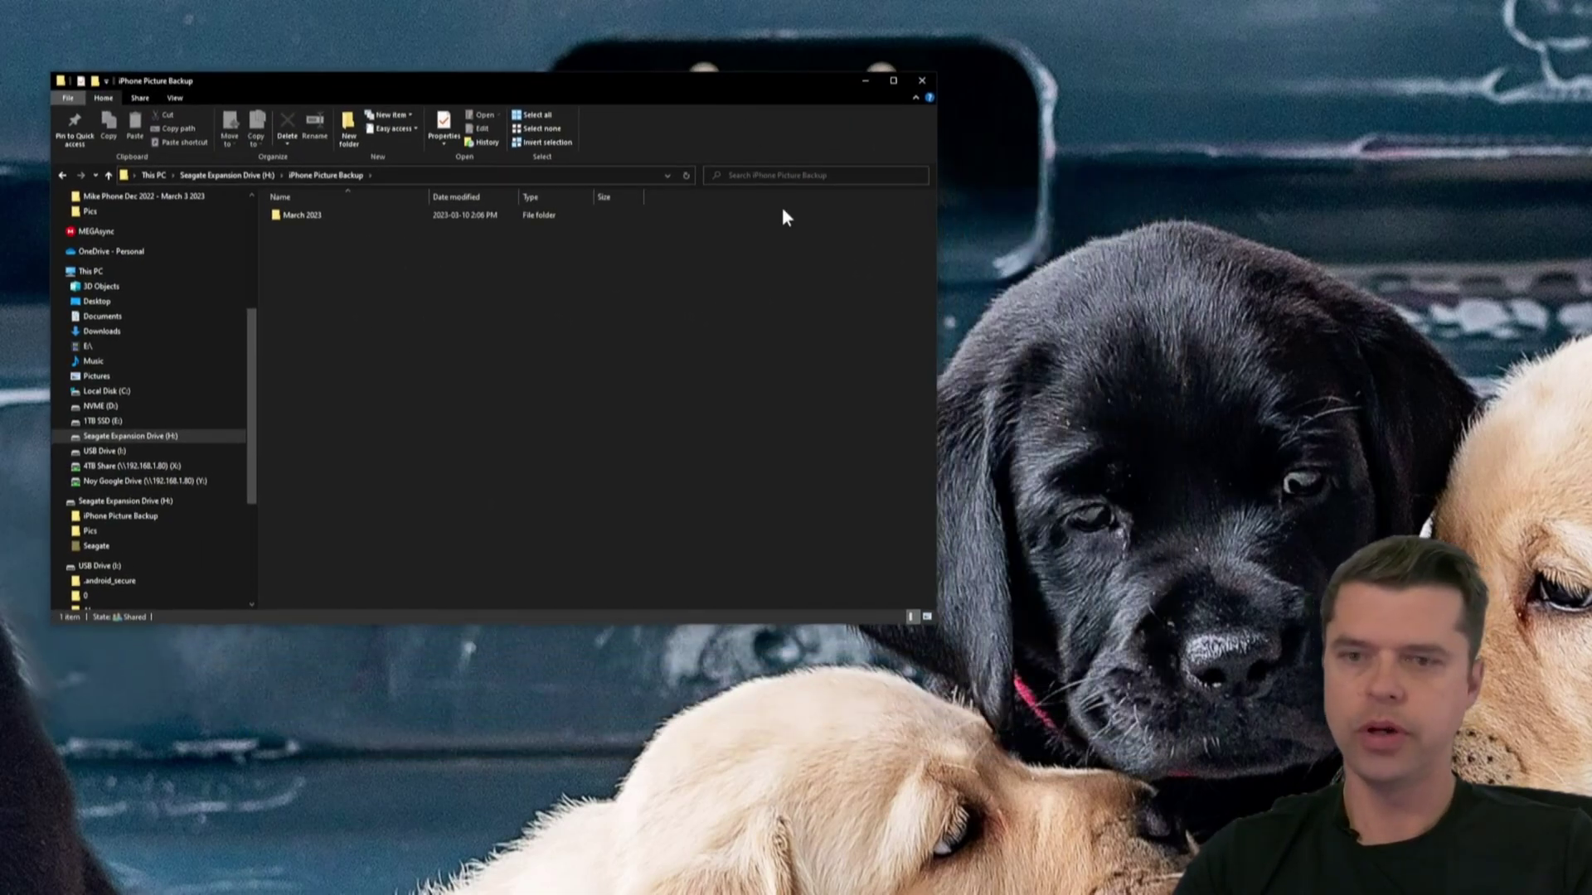
{"action": "left_click_drag", "start_coordinate": [934, 627], "coordinate": [820, 786]}
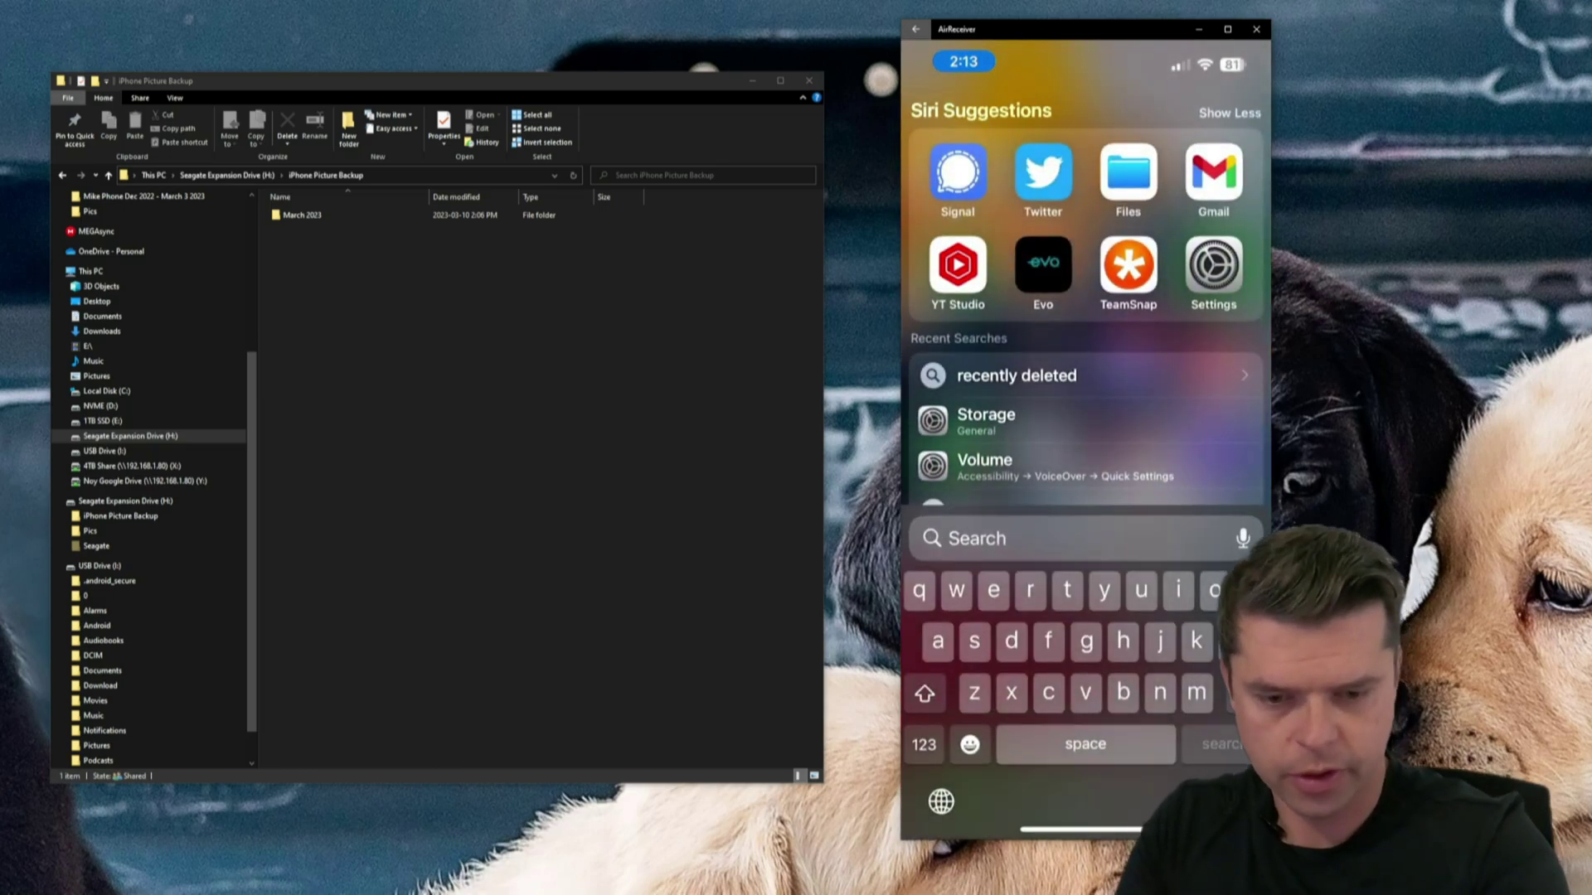
- Search for 'fil' and launch the Files app from the results
{"action": "type", "text": "f"}
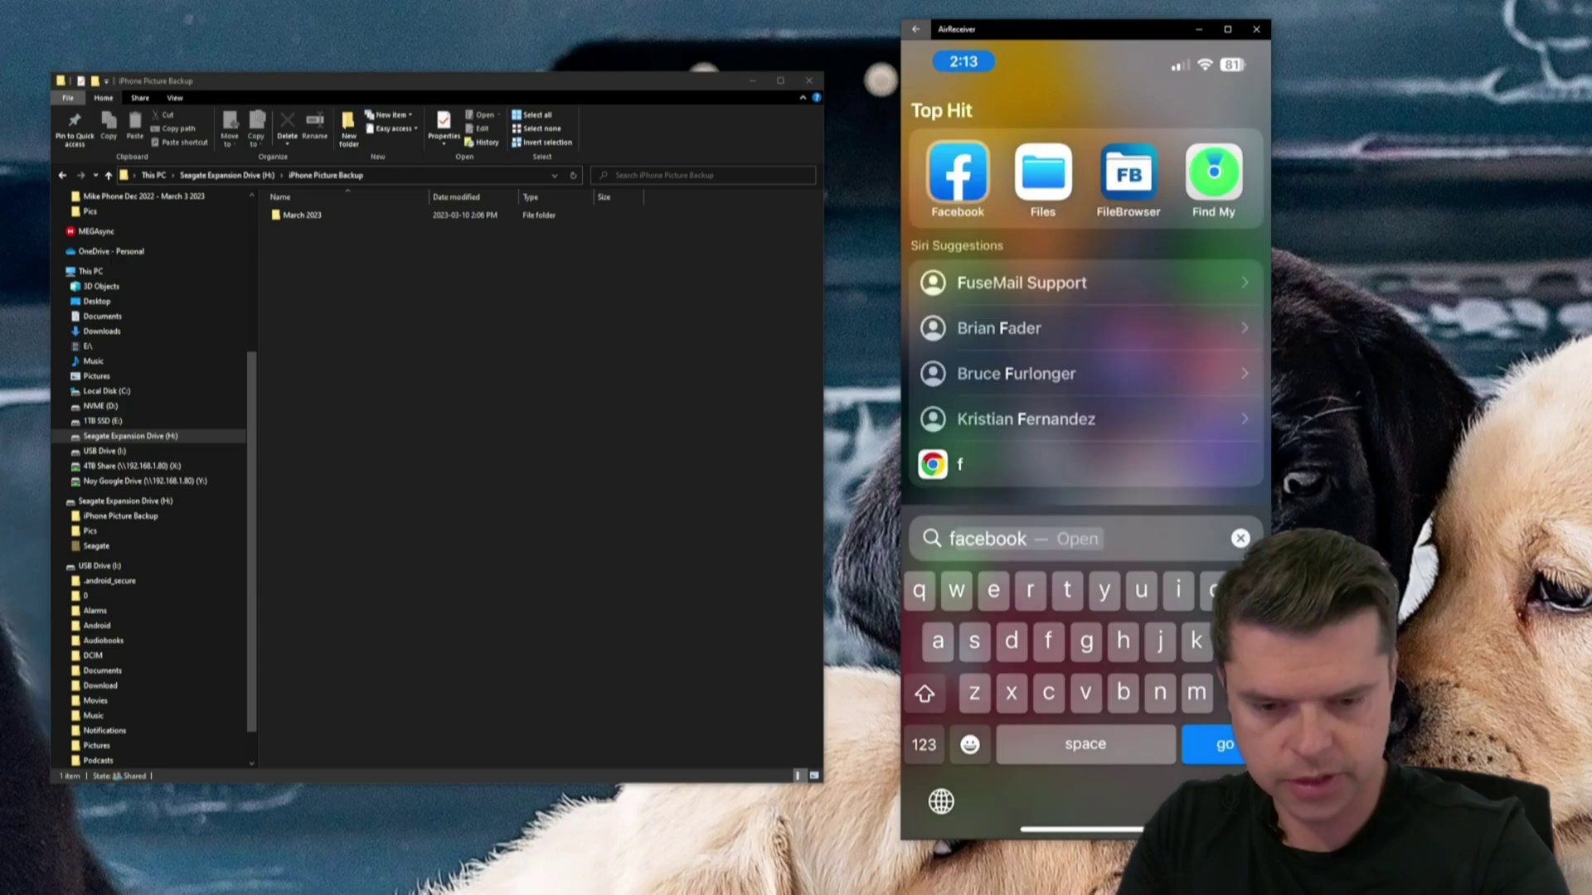
{"action": "type", "text": "il"}
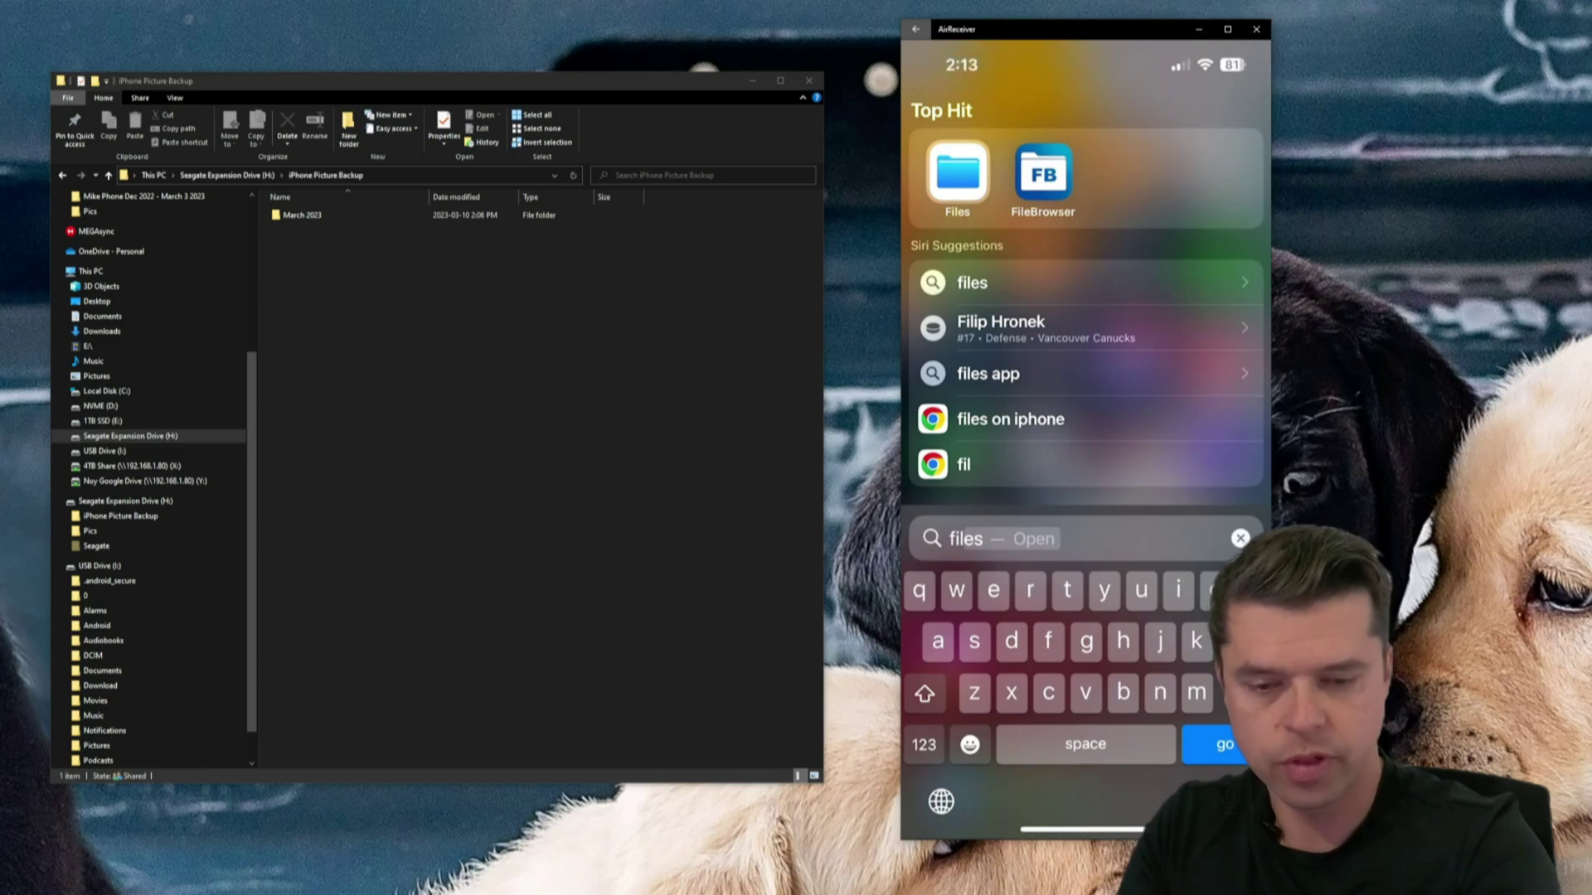
{"action": "key", "text": "Return"}
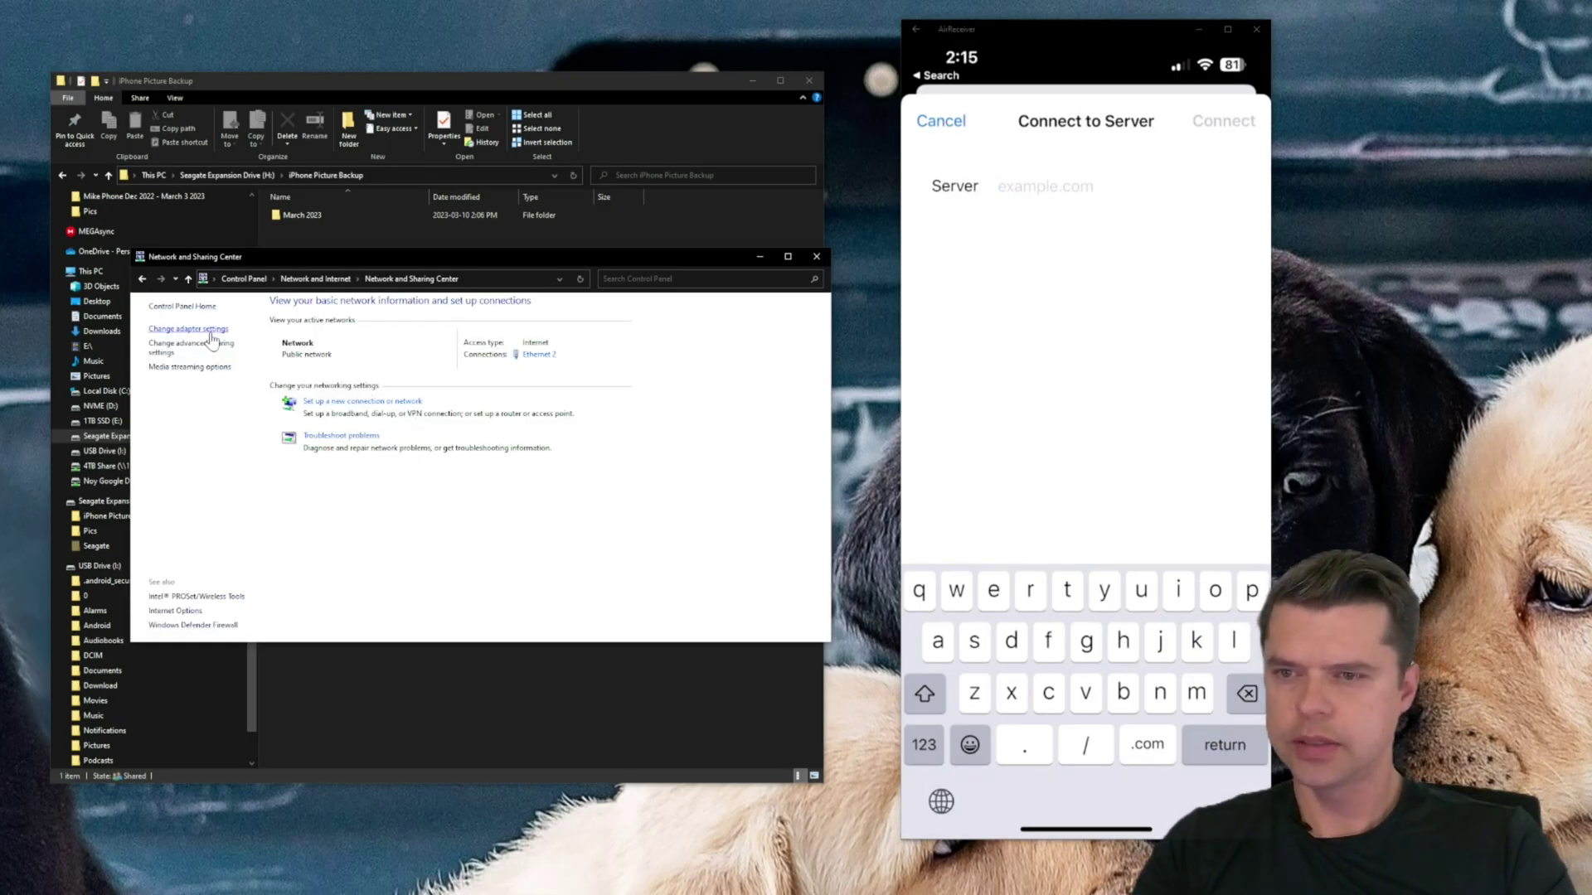
- Open the Ethernet 2 status from adapter settings and view its details showing IPv4 192.168.1.73
{"action": "left_click", "coordinate": [210, 330]}
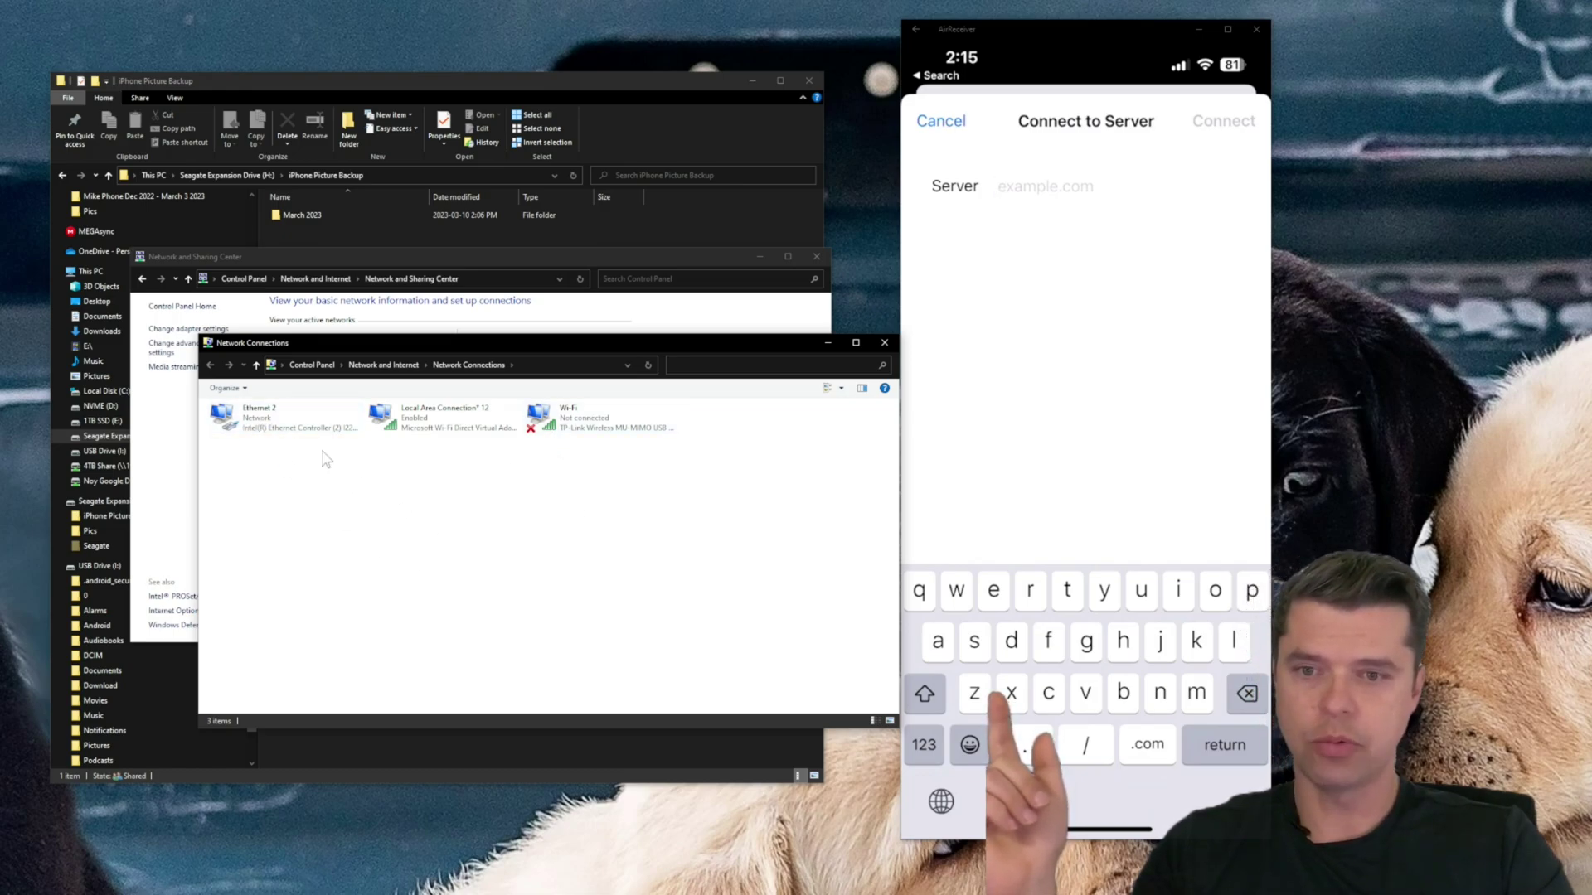
{"action": "double_click", "coordinate": [243, 427]}
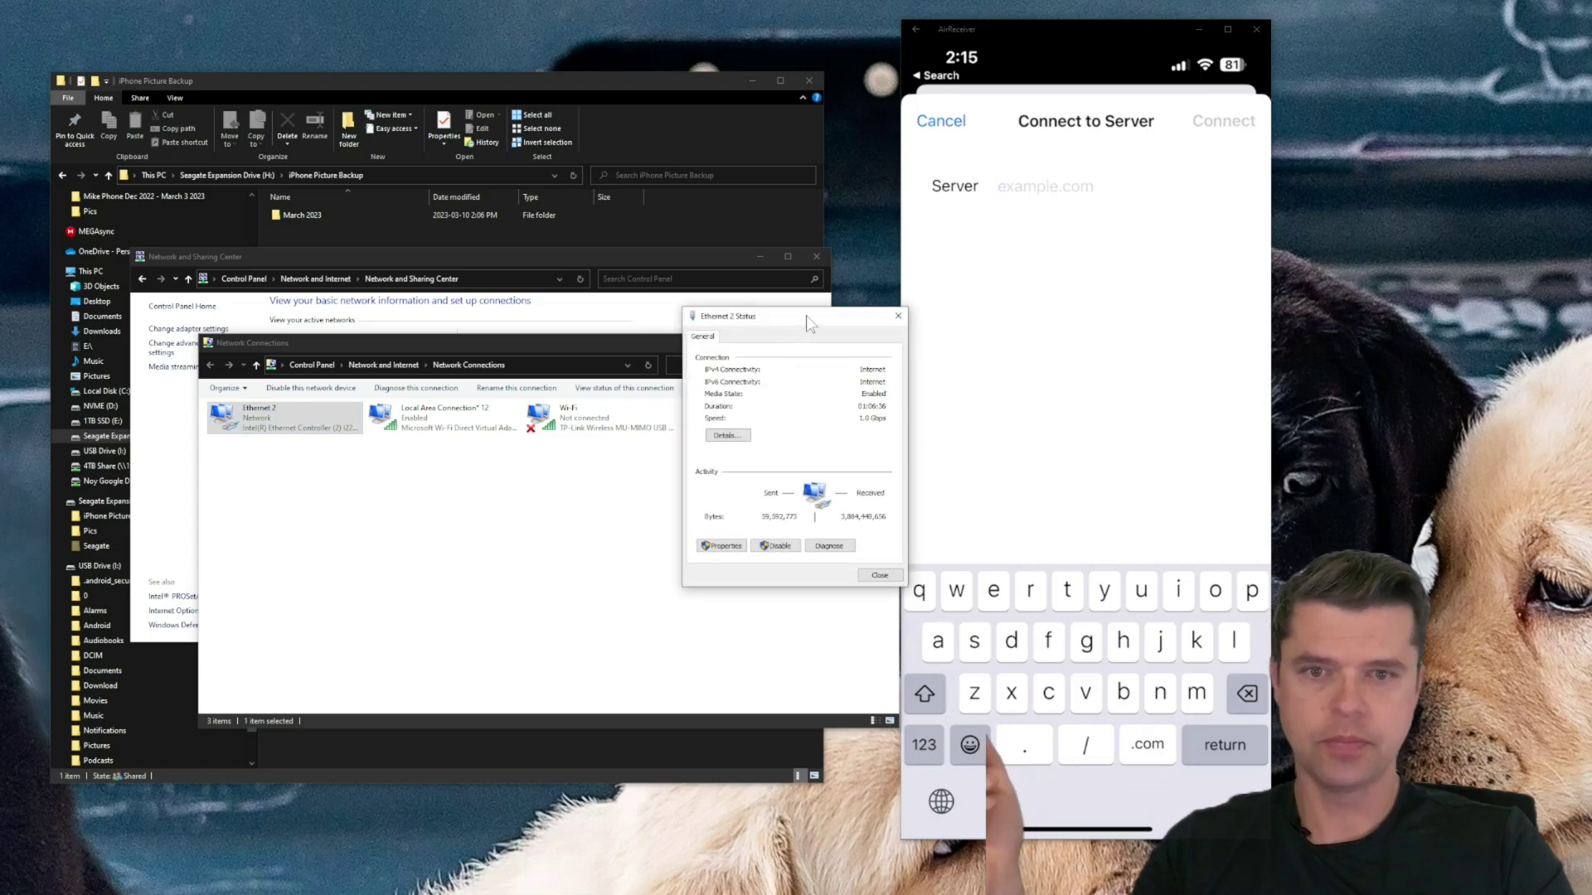
{"action": "left_click_drag", "start_coordinate": [805, 315], "coordinate": [436, 302]}
{"action": "left_click", "coordinate": [364, 427]}
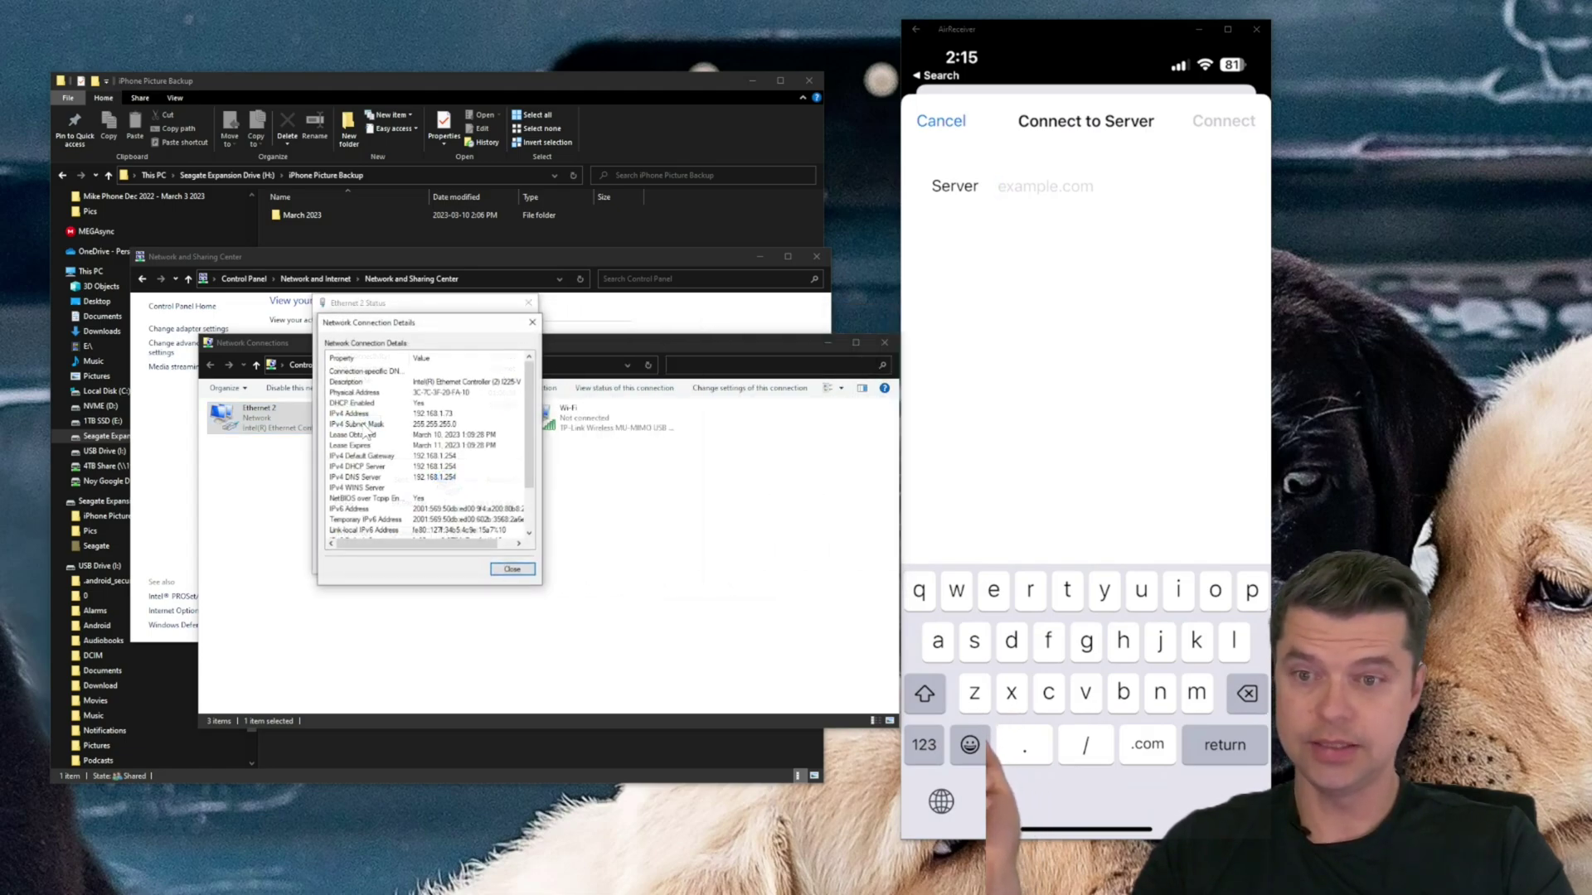
{"action": "scroll", "coordinate": [531, 464], "scroll_direction": "down", "scroll_amount": 2}
{"action": "scroll", "coordinate": [531, 459], "scroll_direction": "up", "scroll_amount": 2}
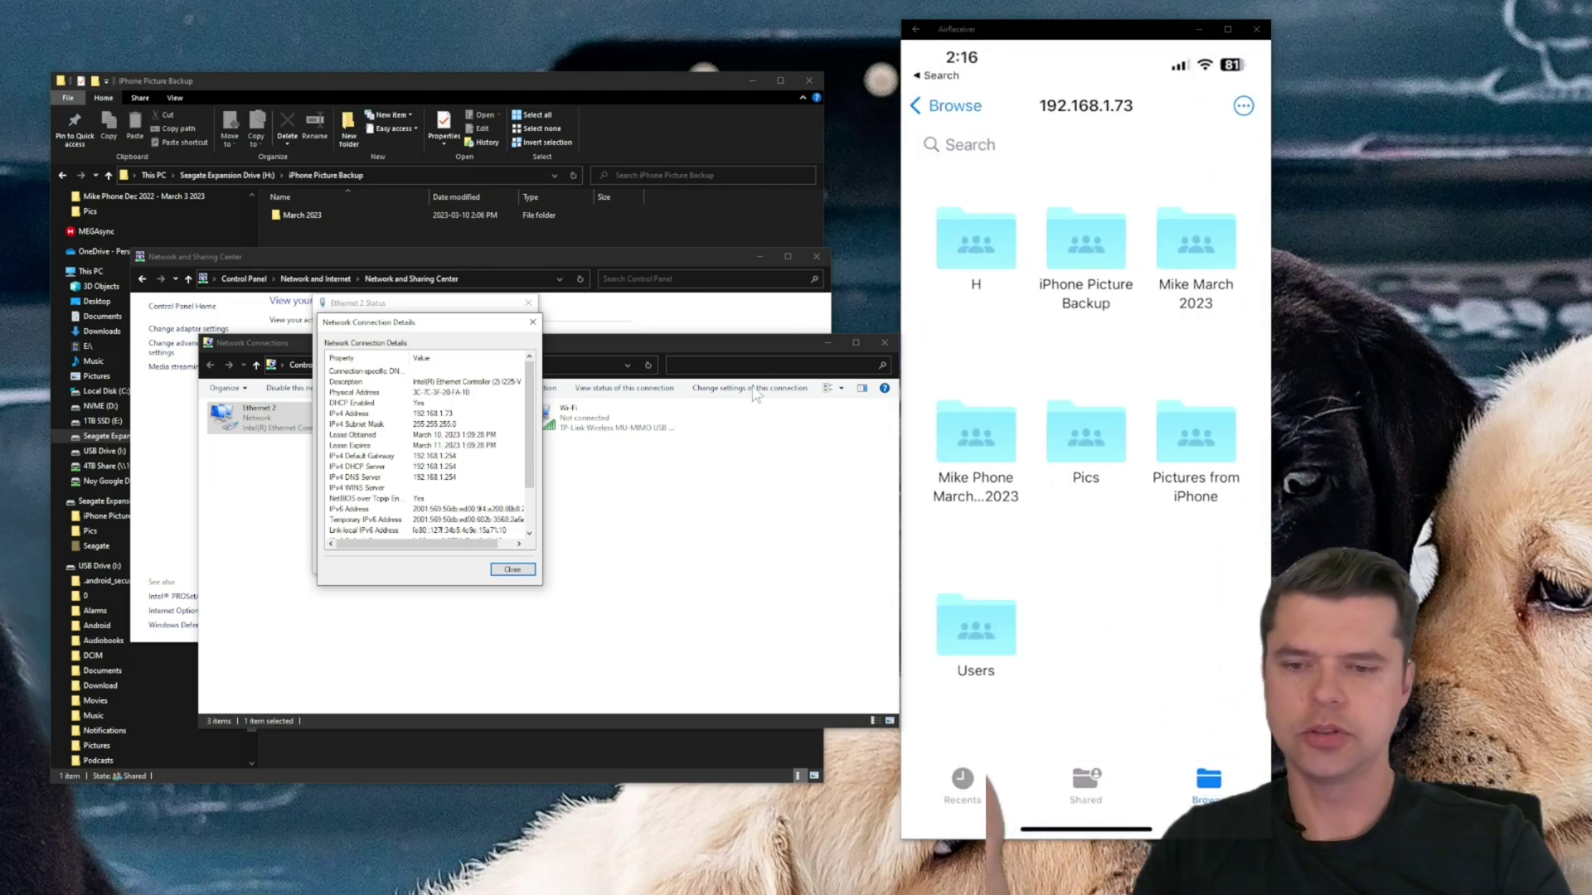
- Close the network details and Control Panel windows and return to the File Explorer folder window
{"action": "left_click", "coordinate": [513, 570]}
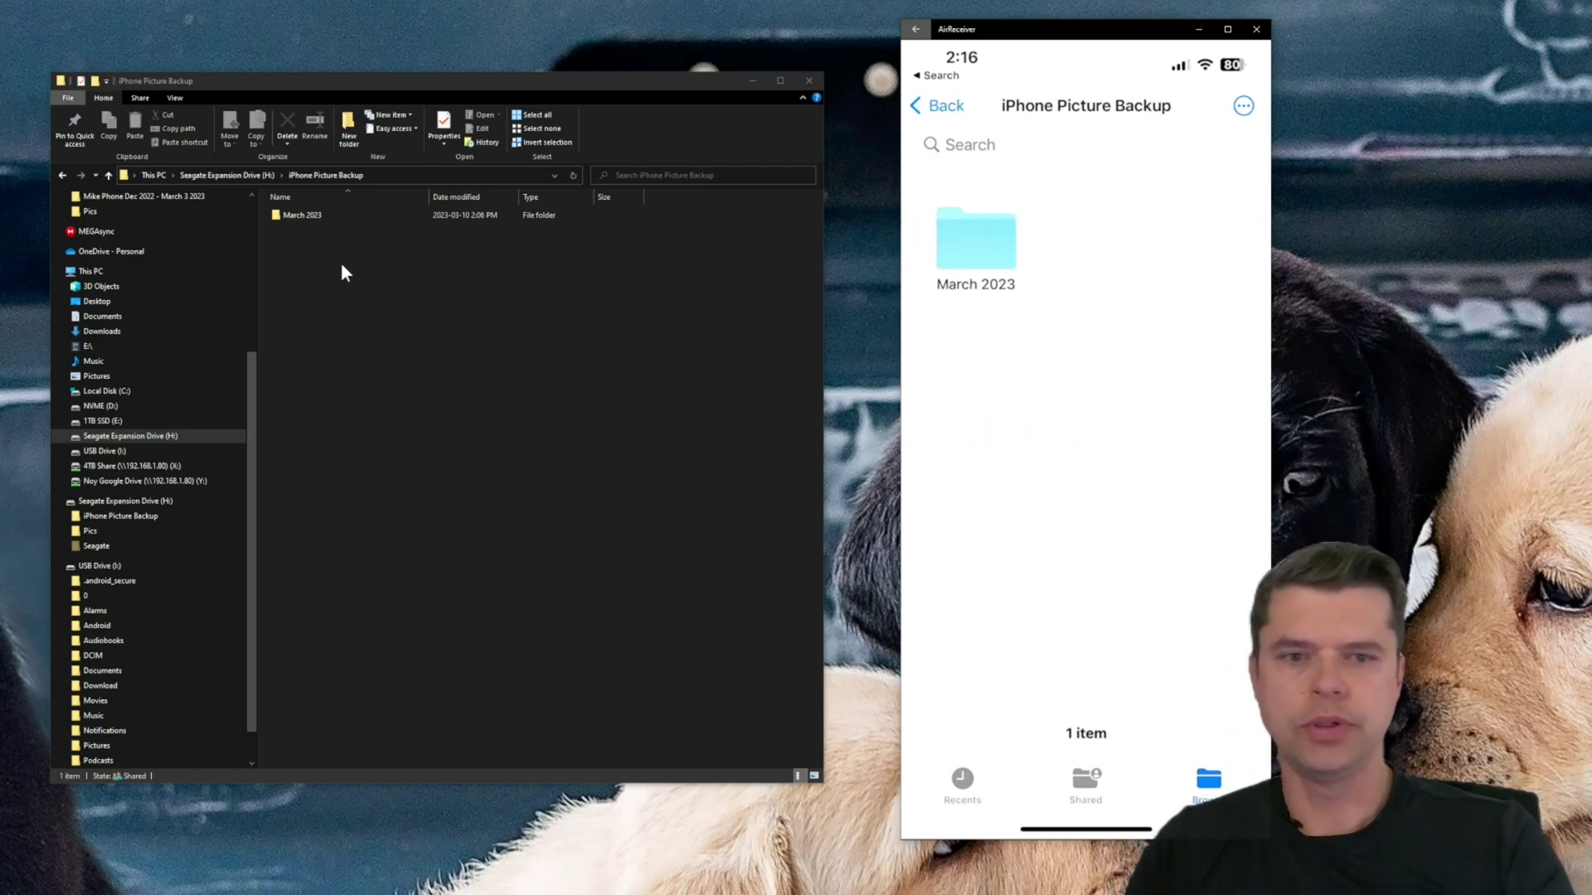
{"action": "left_click", "coordinate": [417, 305]}
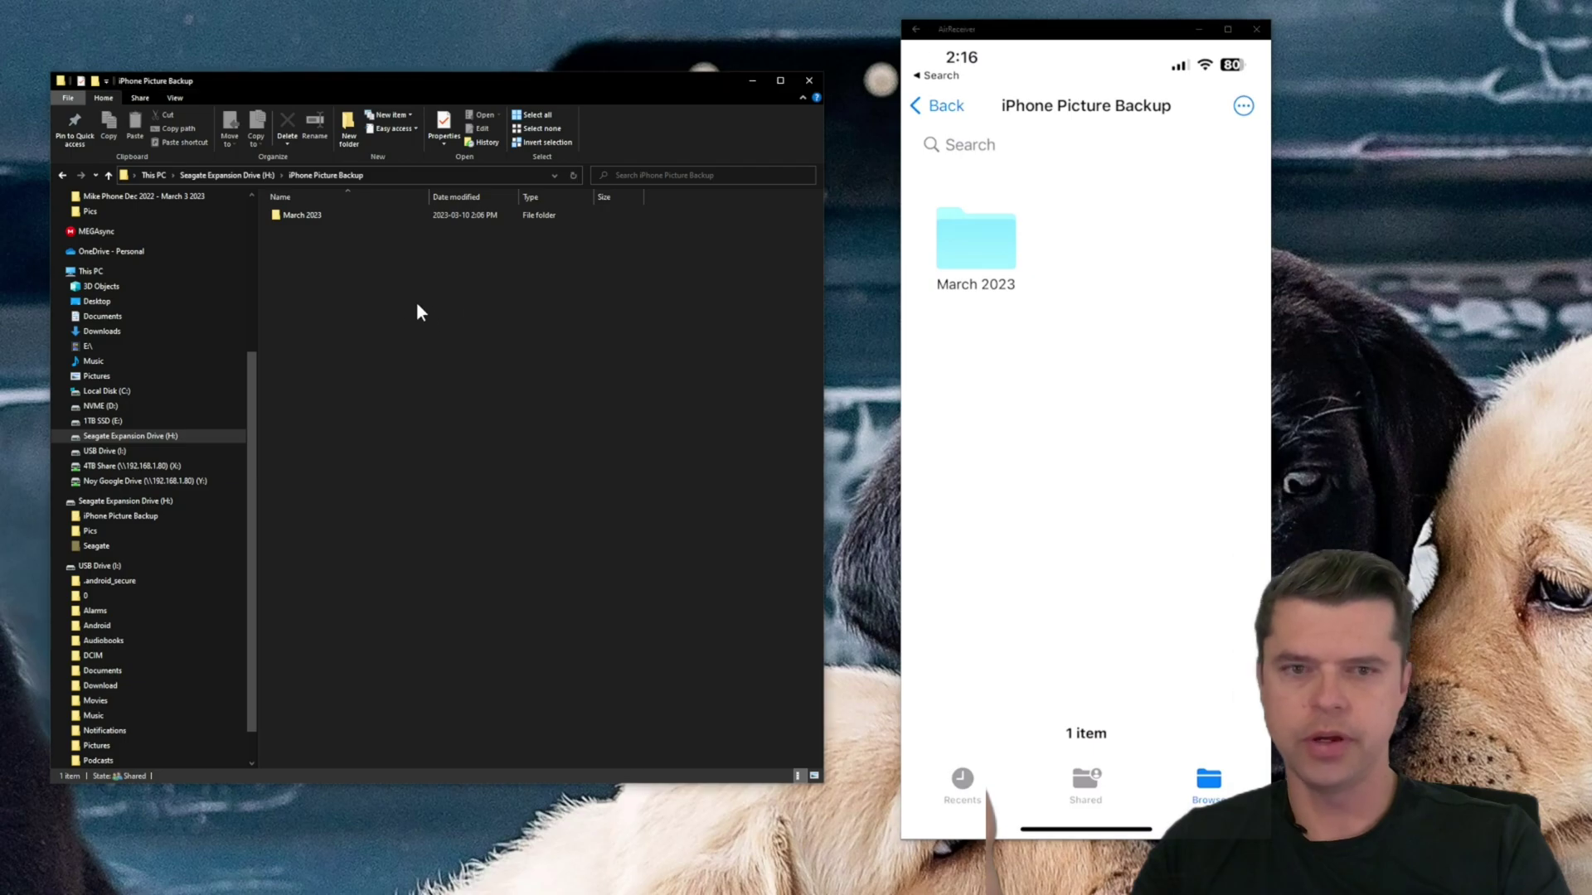
{"action": "right_click", "coordinate": [338, 305]}
- Create a new folder named 'April 2023' alongside March 2023 in iPhone Picture Backup
{"action": "mouse_move", "coordinate": [426, 450]}
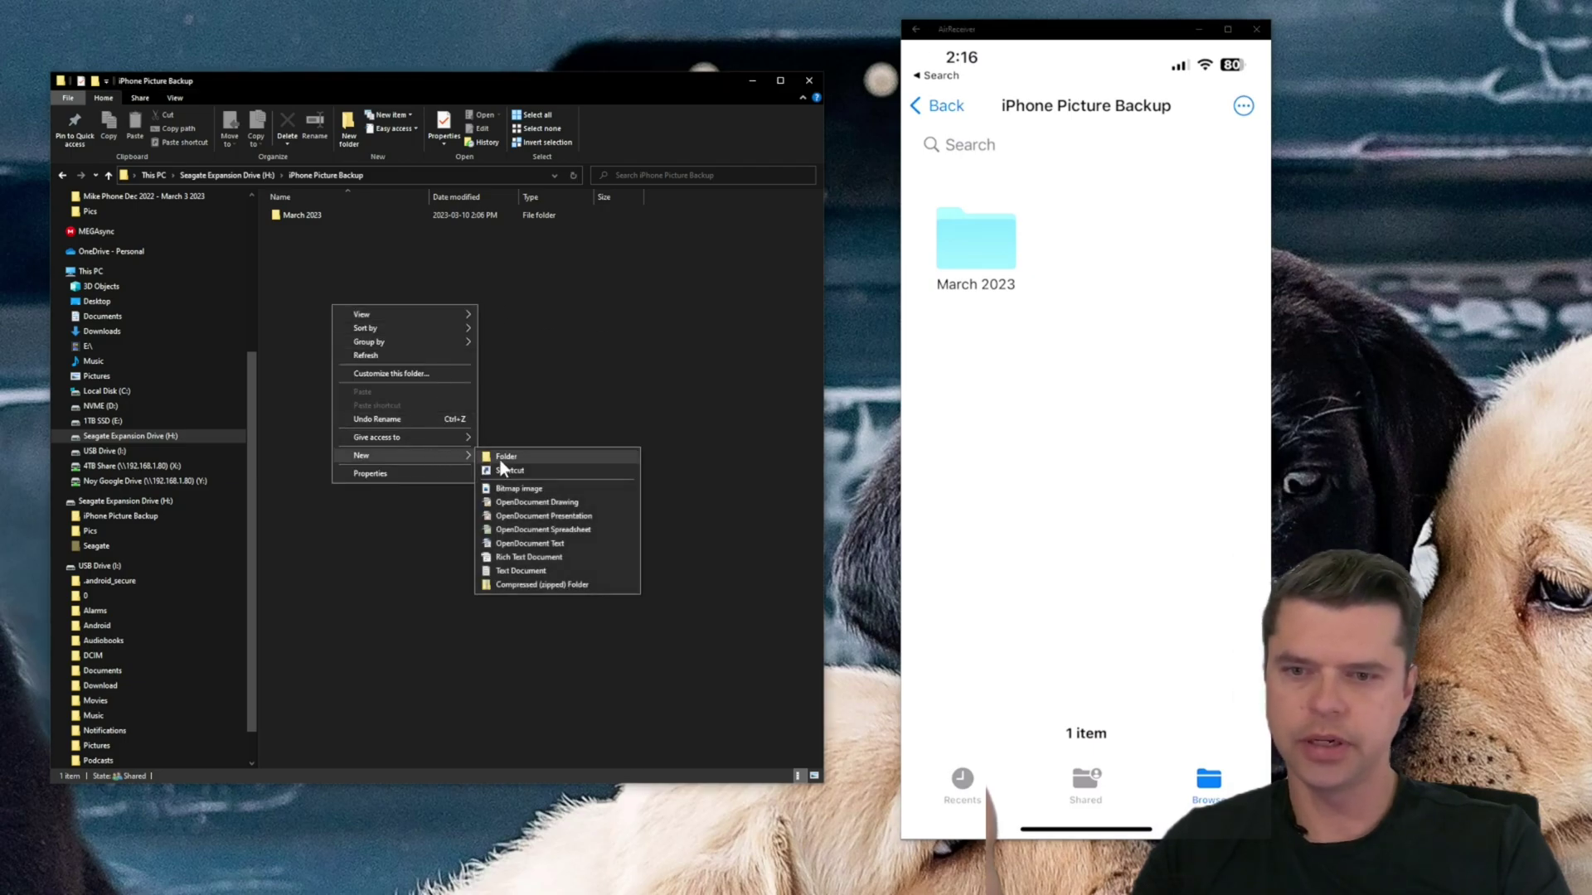
{"action": "left_click", "coordinate": [499, 459]}
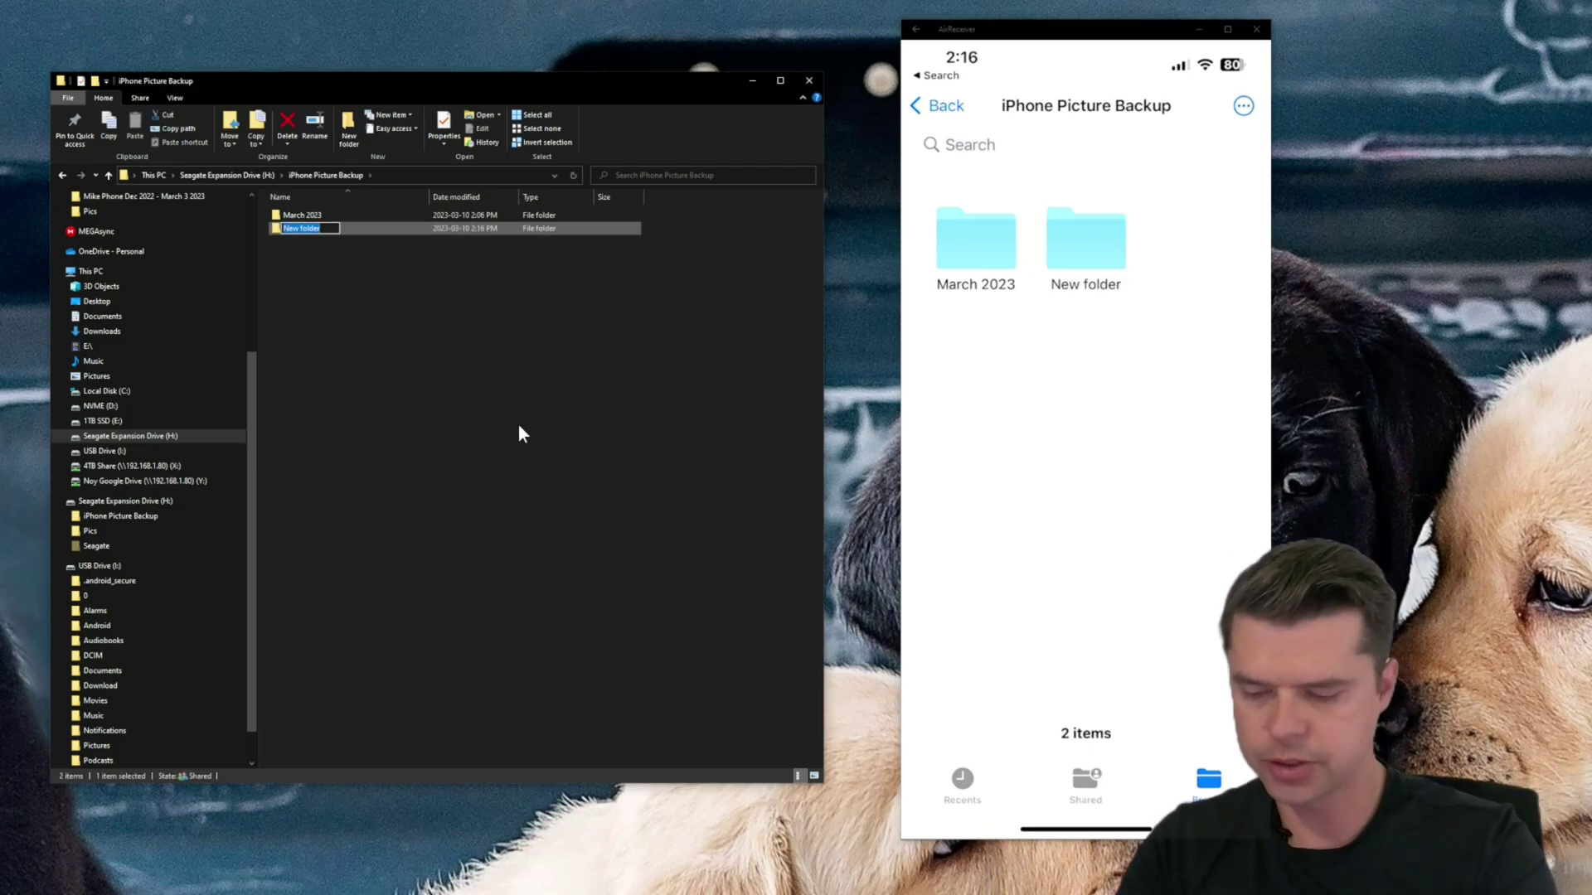
{"action": "type", "text": "April 2023"}
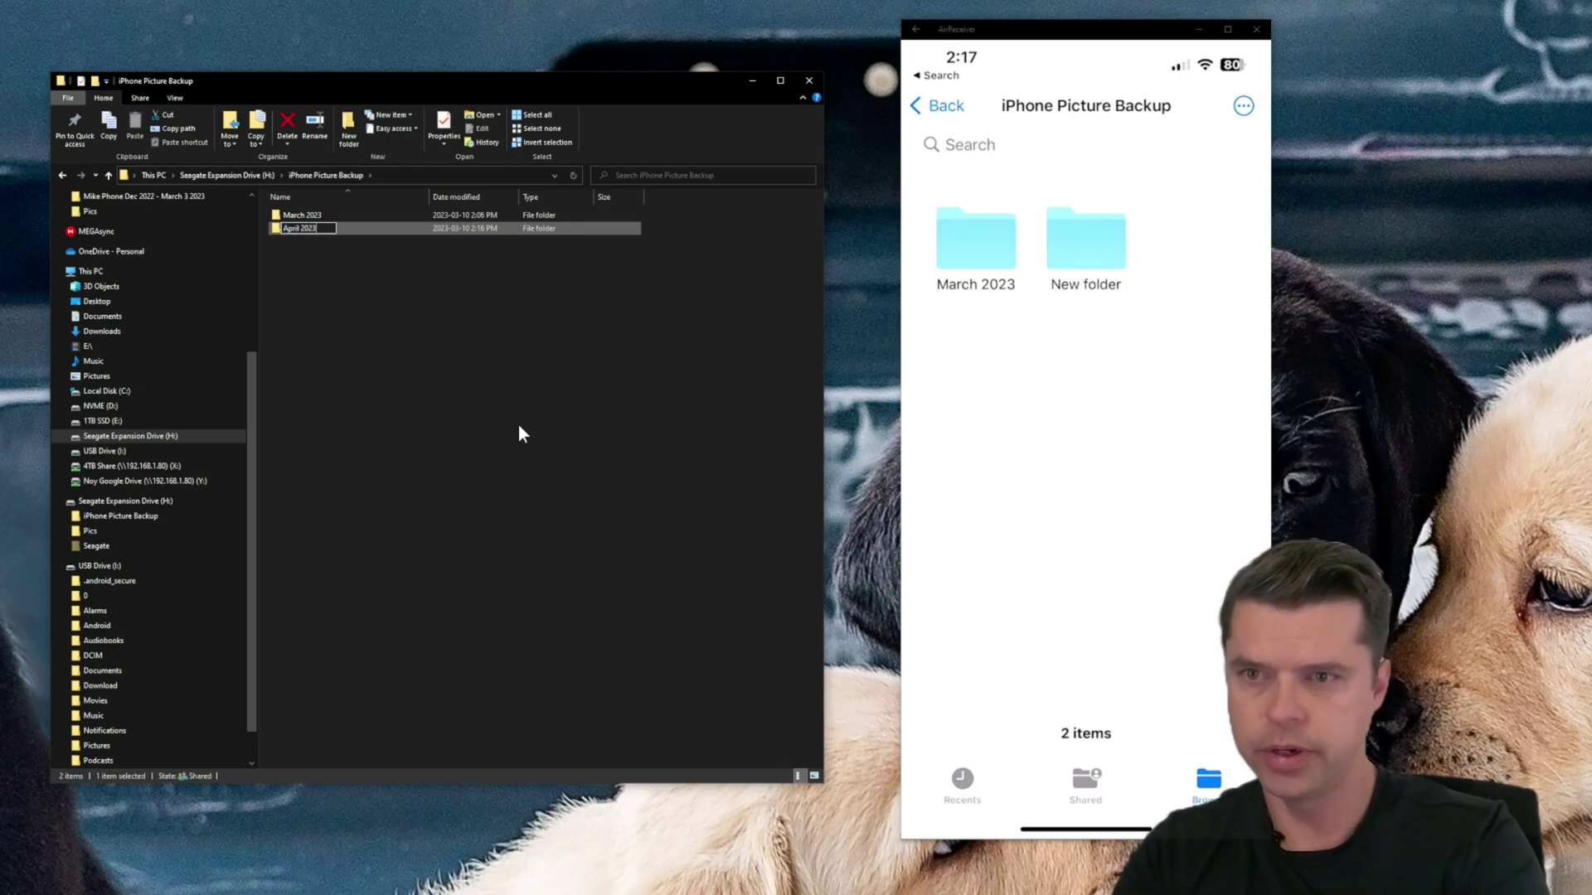
{"action": "key", "text": "Return"}
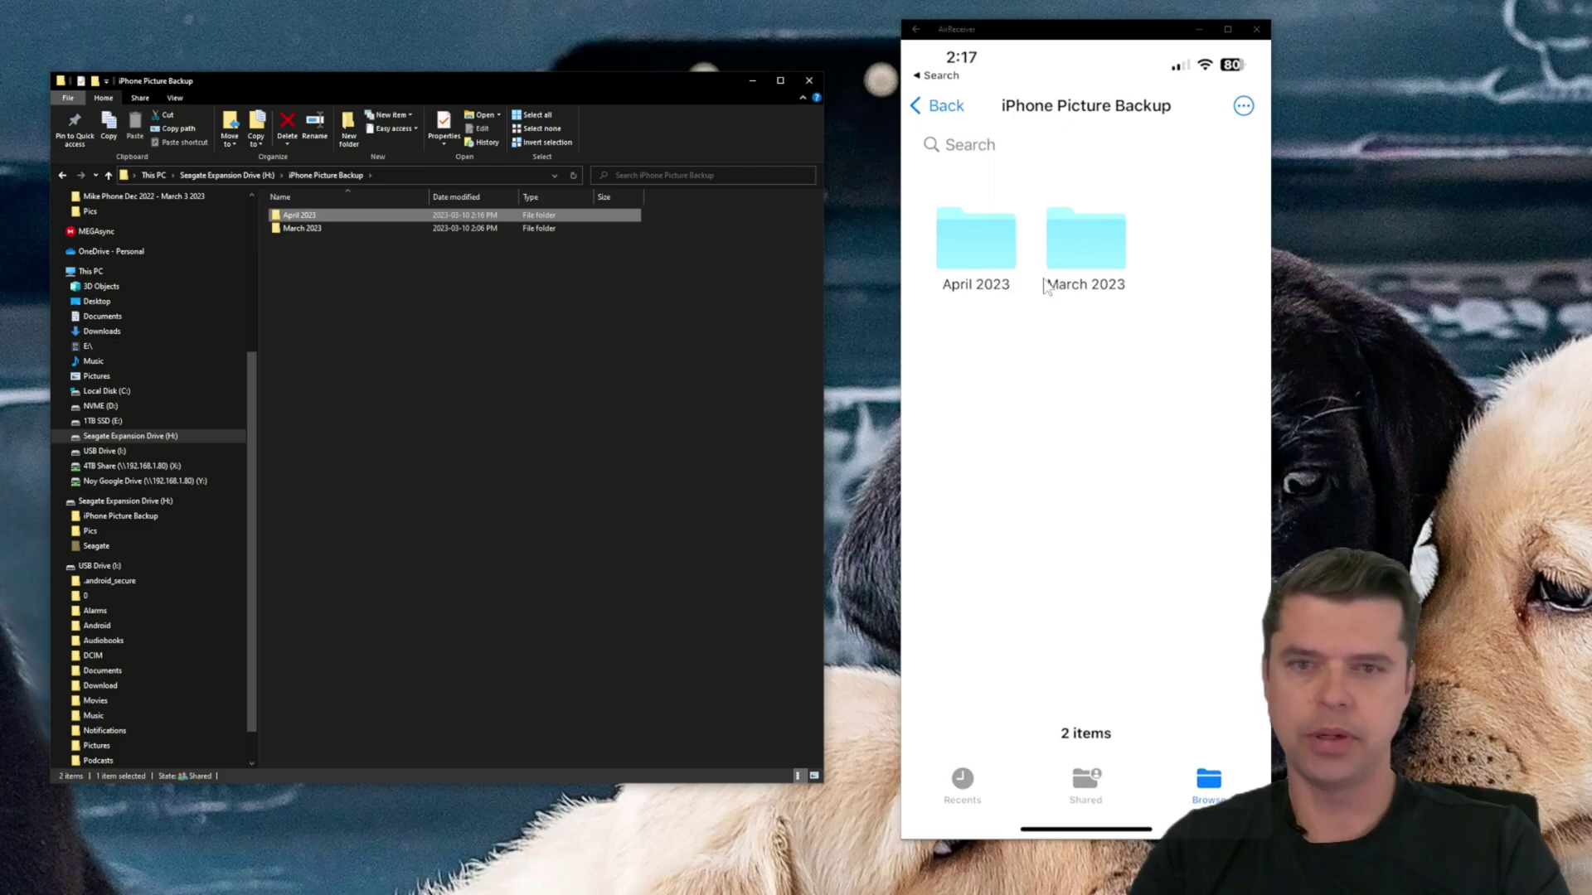
{"action": "left_click", "coordinate": [555, 325]}
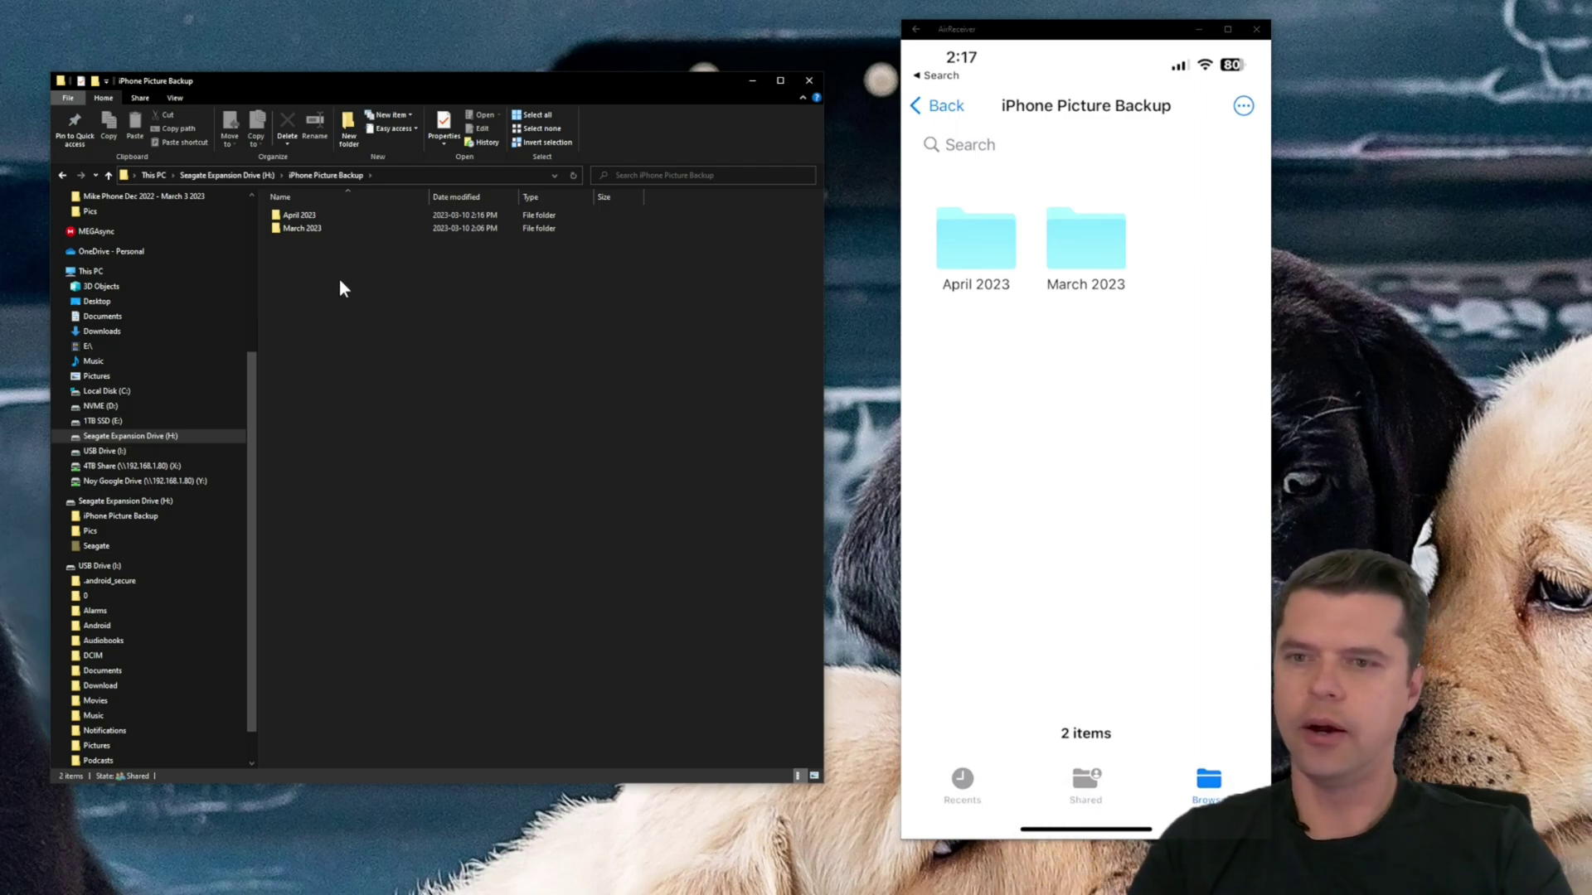
- Open the March 2023 folder inside iPhone Picture Backup
{"action": "double_click", "coordinate": [306, 231]}
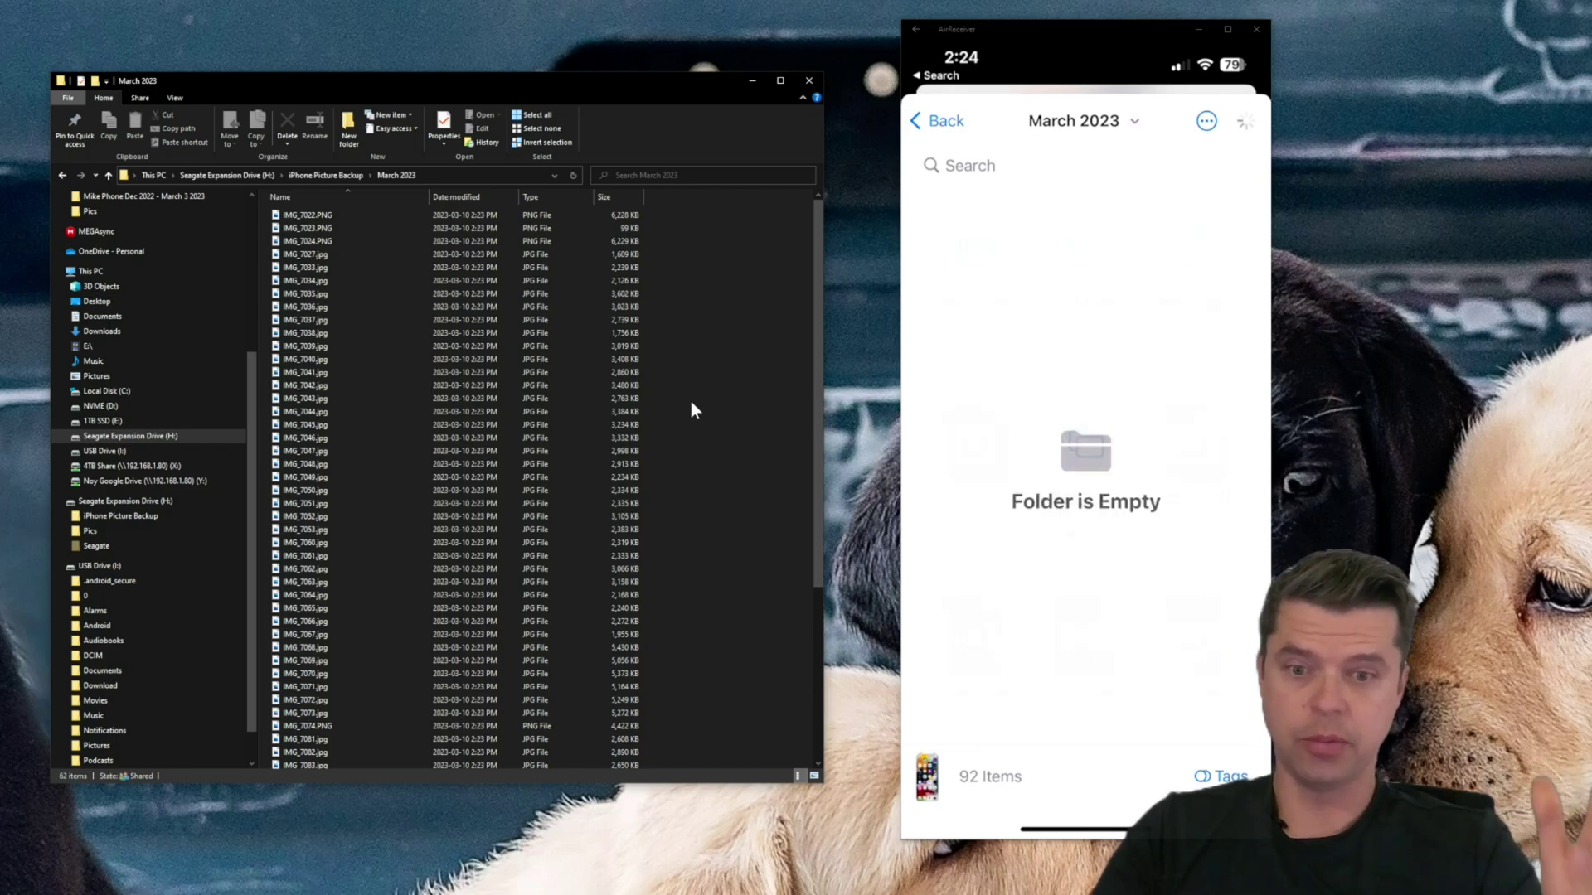
- Scroll through the March 2023 file list to watch incoming IMG files arrive
{"action": "scroll", "coordinate": [705, 364], "scroll_direction": "down", "scroll_amount": 7}
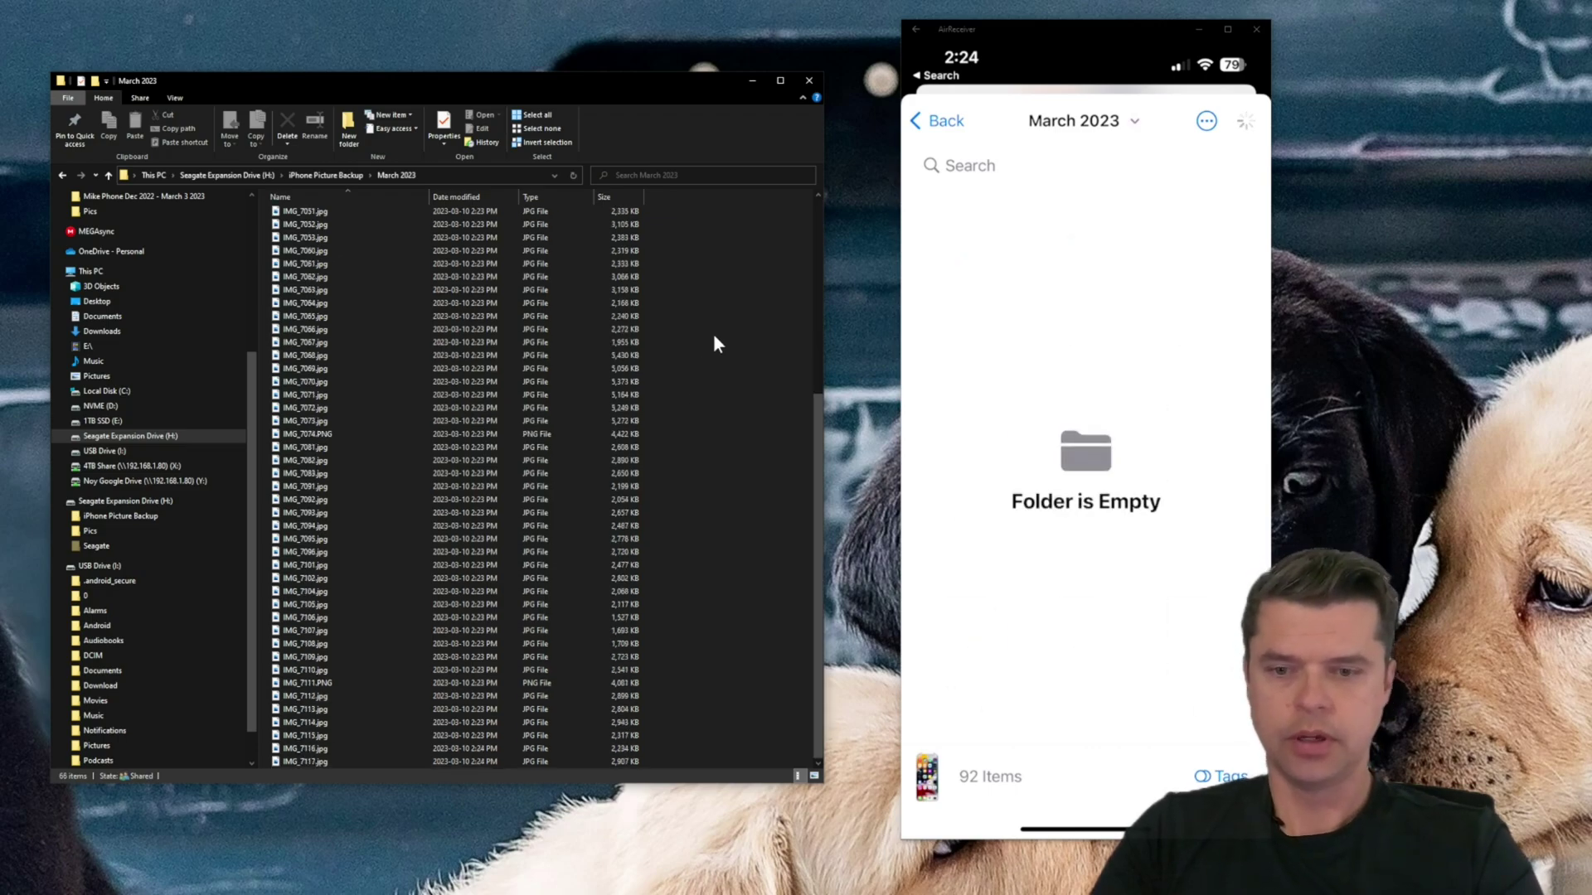
{"action": "scroll", "coordinate": [714, 338], "scroll_direction": "up", "scroll_amount": 7}
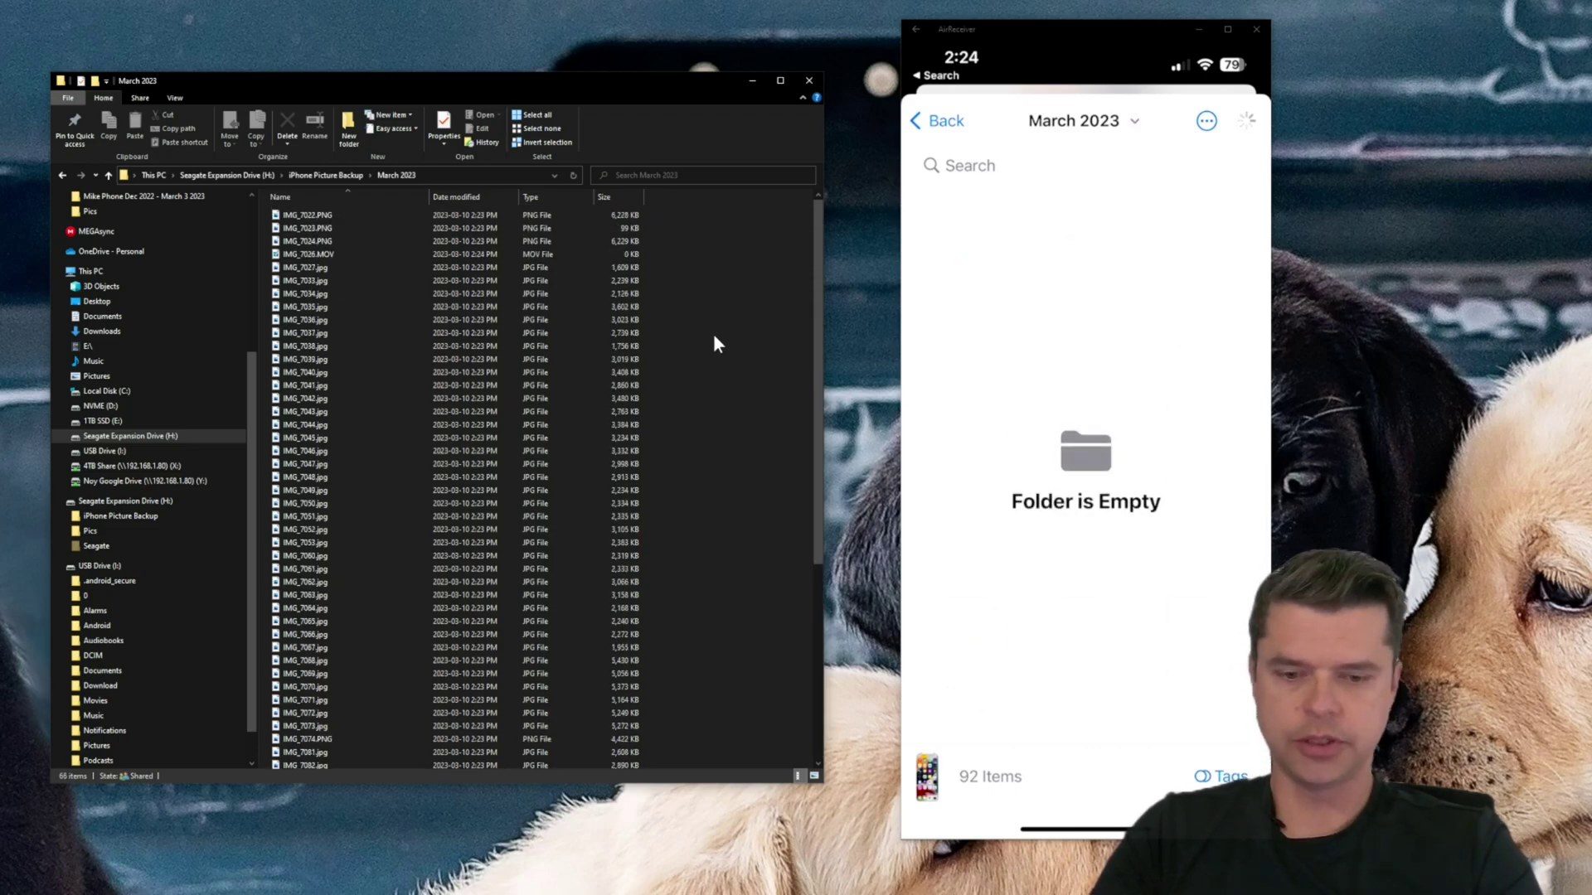
{"action": "scroll", "coordinate": [715, 338], "scroll_direction": "down", "scroll_amount": 7}
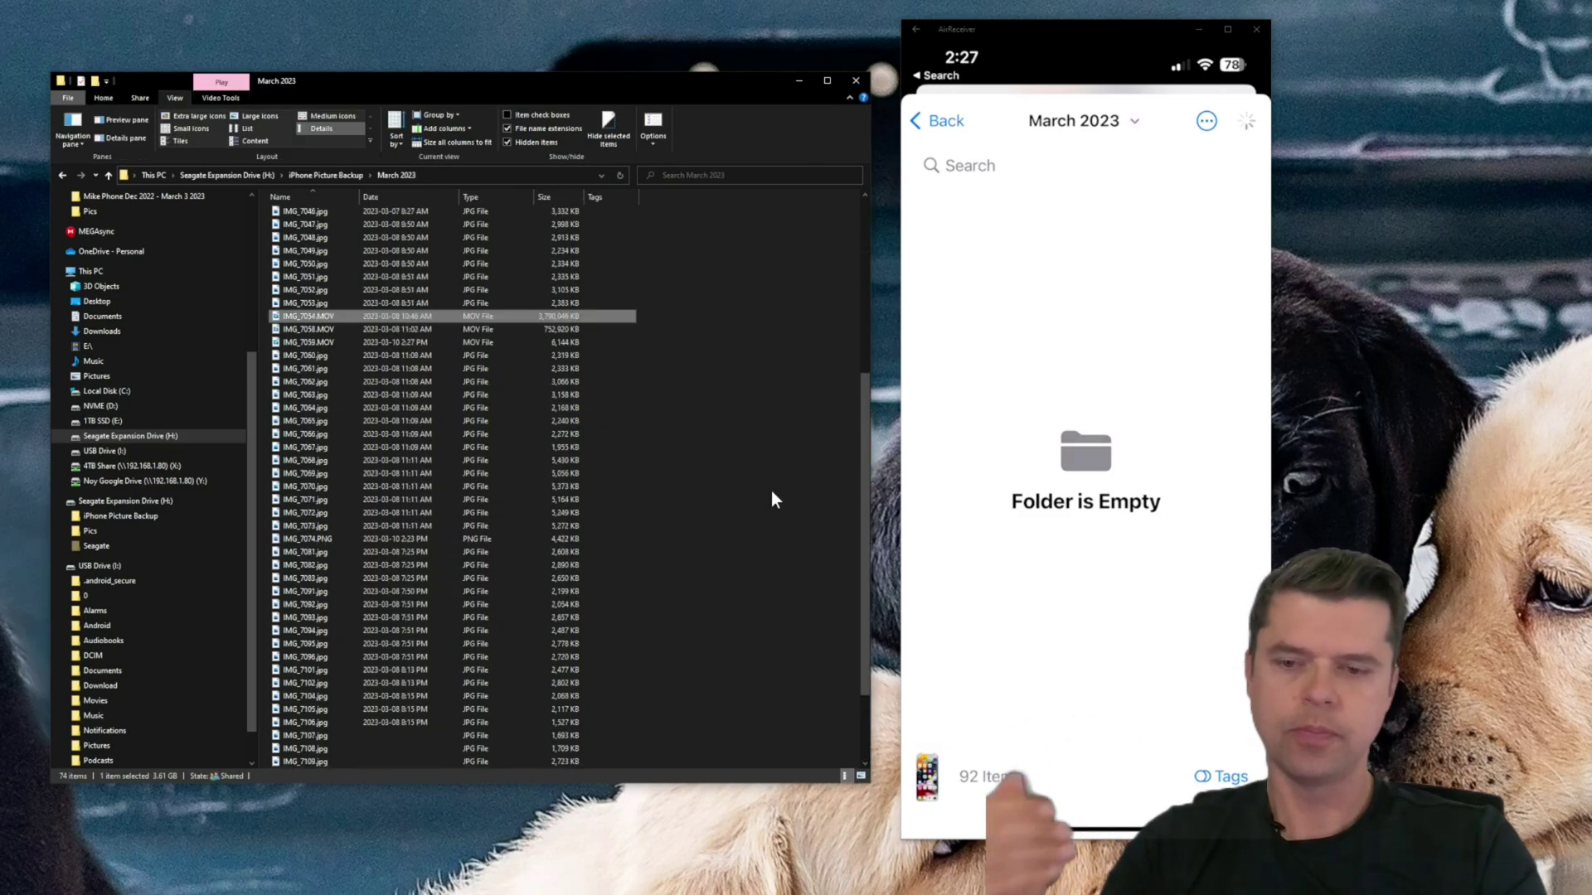
- Play IMG_7032.MOV in Photos, seeking forward and back and pausing to check the basketball and hockey footage
{"action": "scroll", "coordinate": [771, 491], "scroll_direction": "down", "scroll_amount": 1}
{"action": "scroll", "coordinate": [771, 491], "scroll_direction": "up", "scroll_amount": 9}
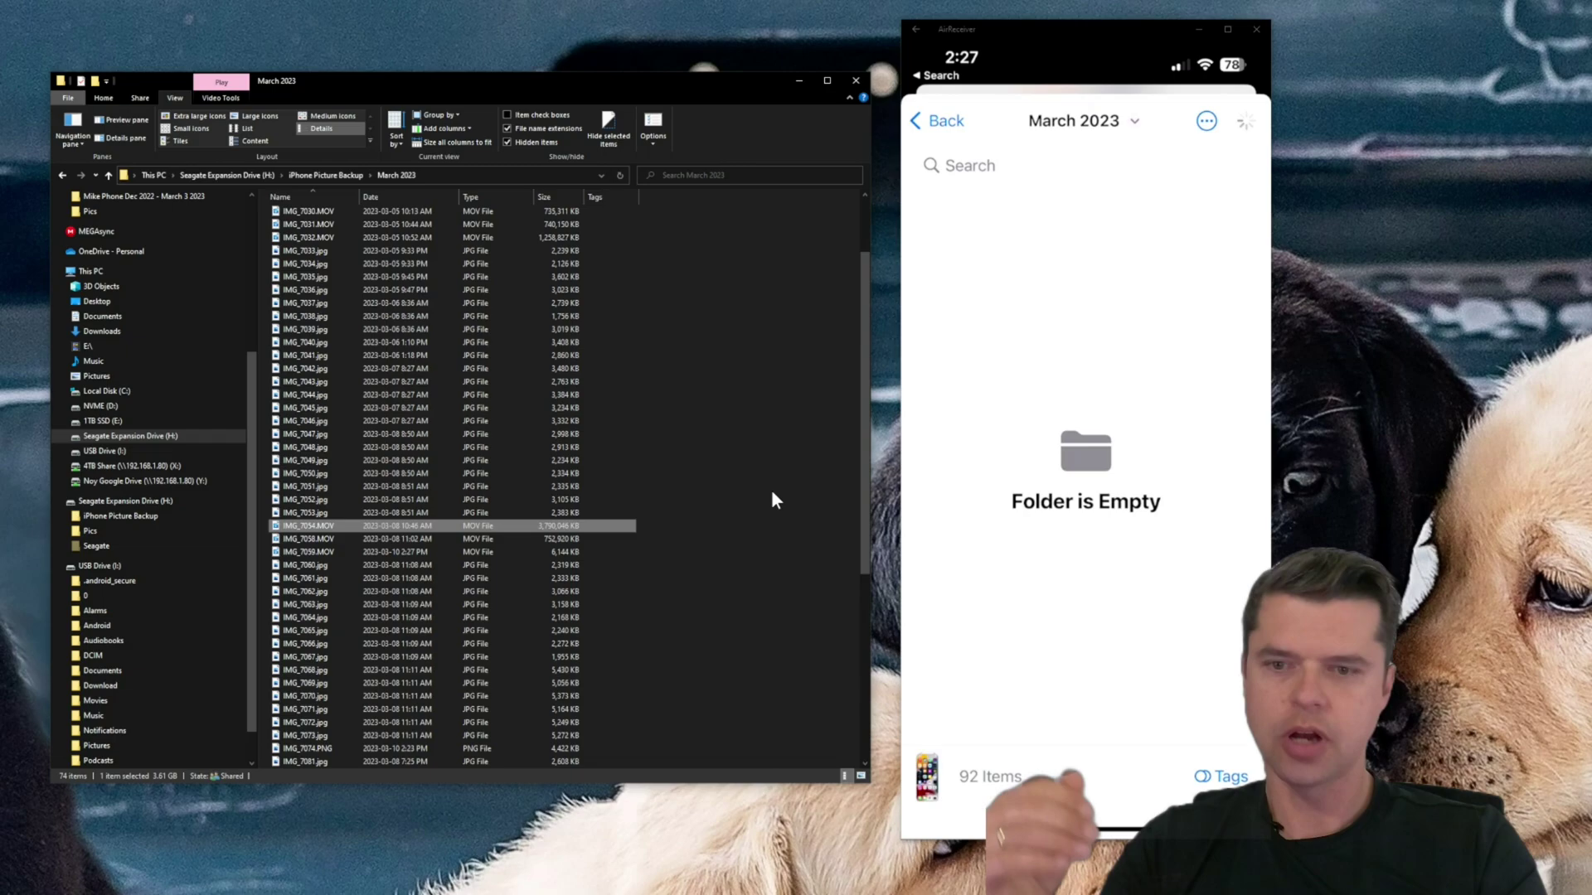
{"action": "double_click", "coordinate": [335, 333]}
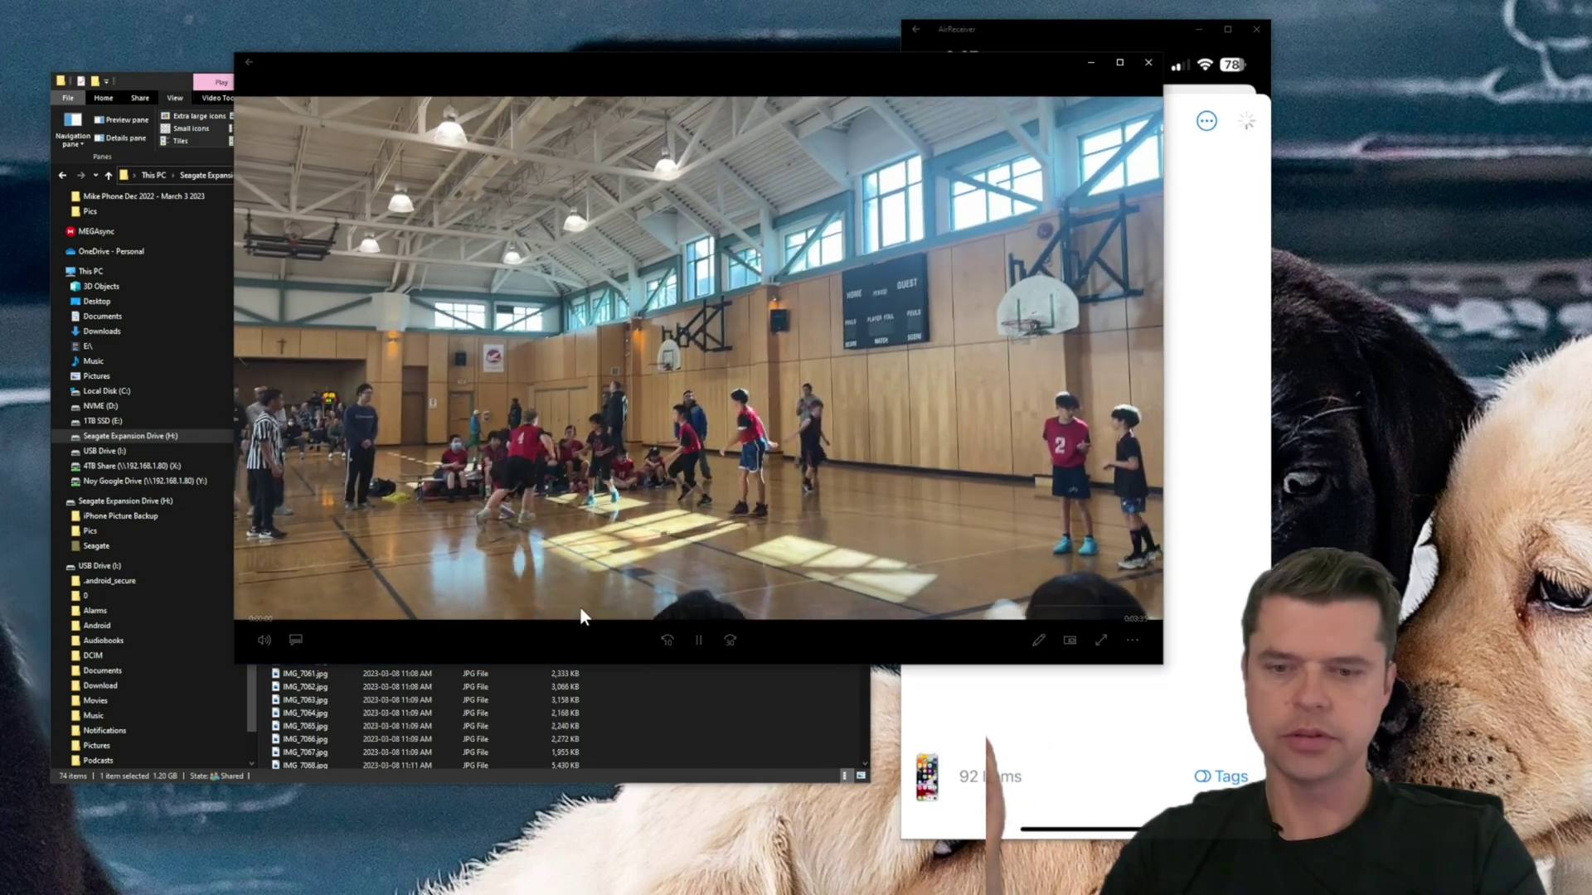
{"action": "left_click", "coordinate": [745, 606]}
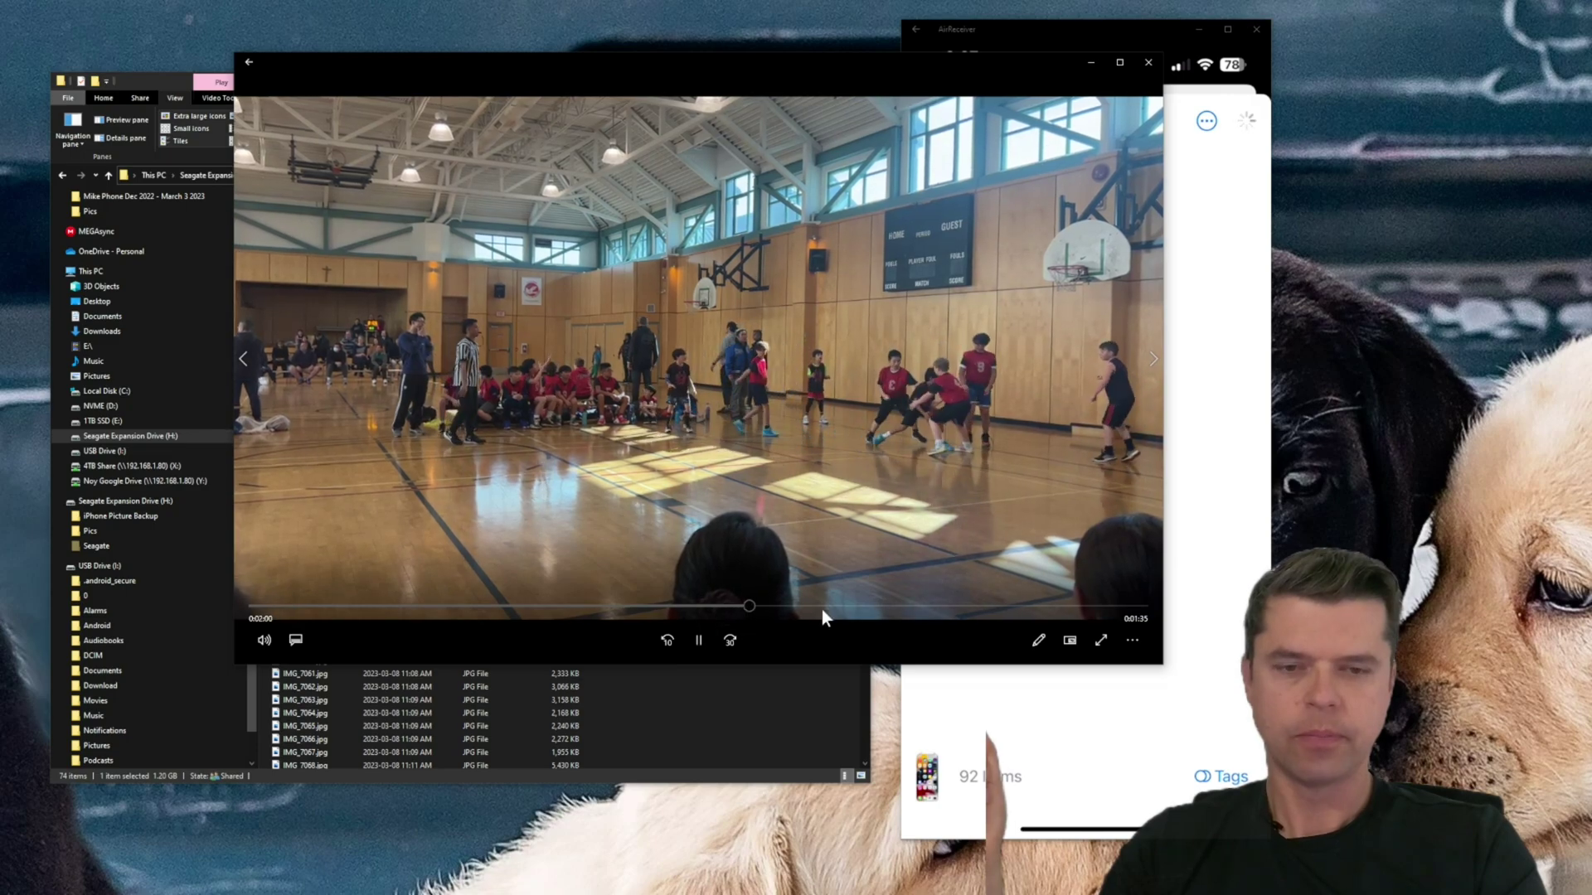
{"action": "left_click", "coordinate": [919, 605]}
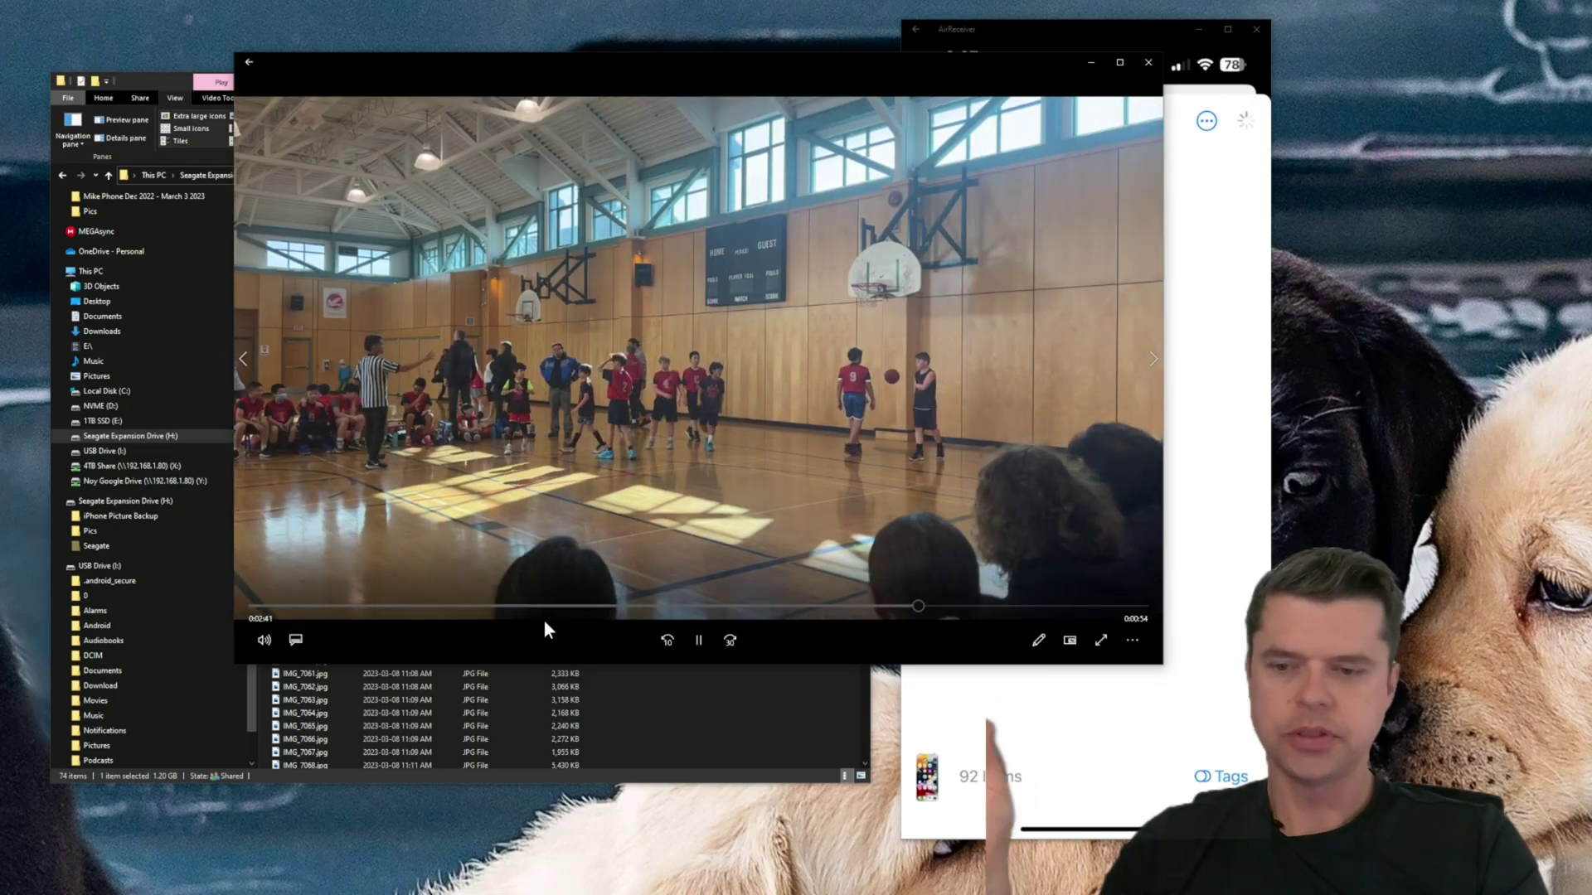
{"action": "left_click", "coordinate": [698, 640]}
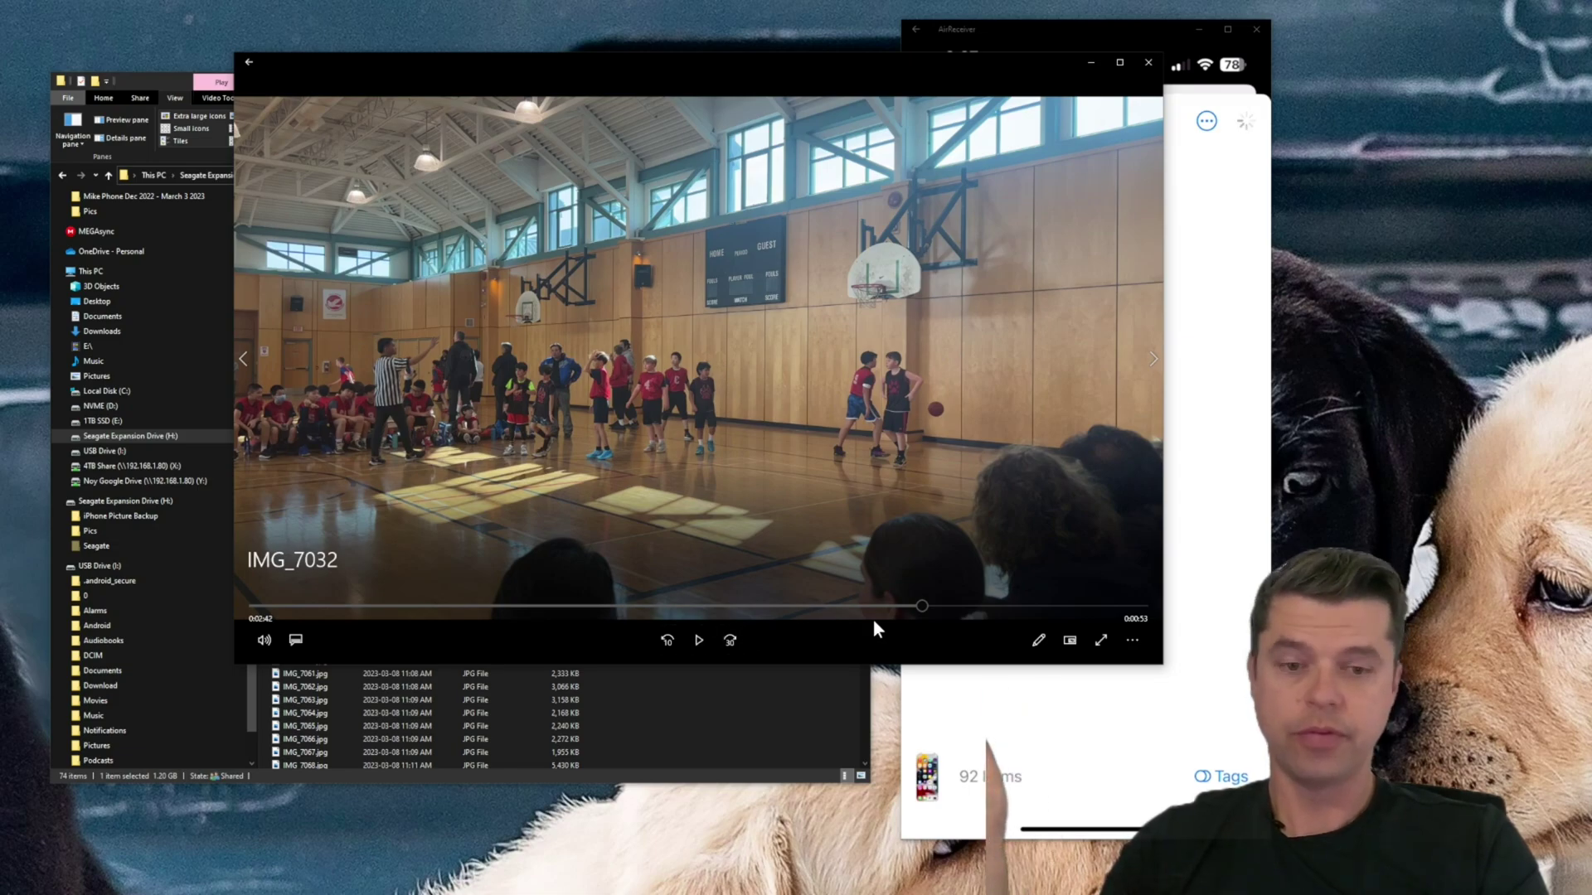
{"action": "left_click_drag", "start_coordinate": [922, 614], "coordinate": [788, 605]}
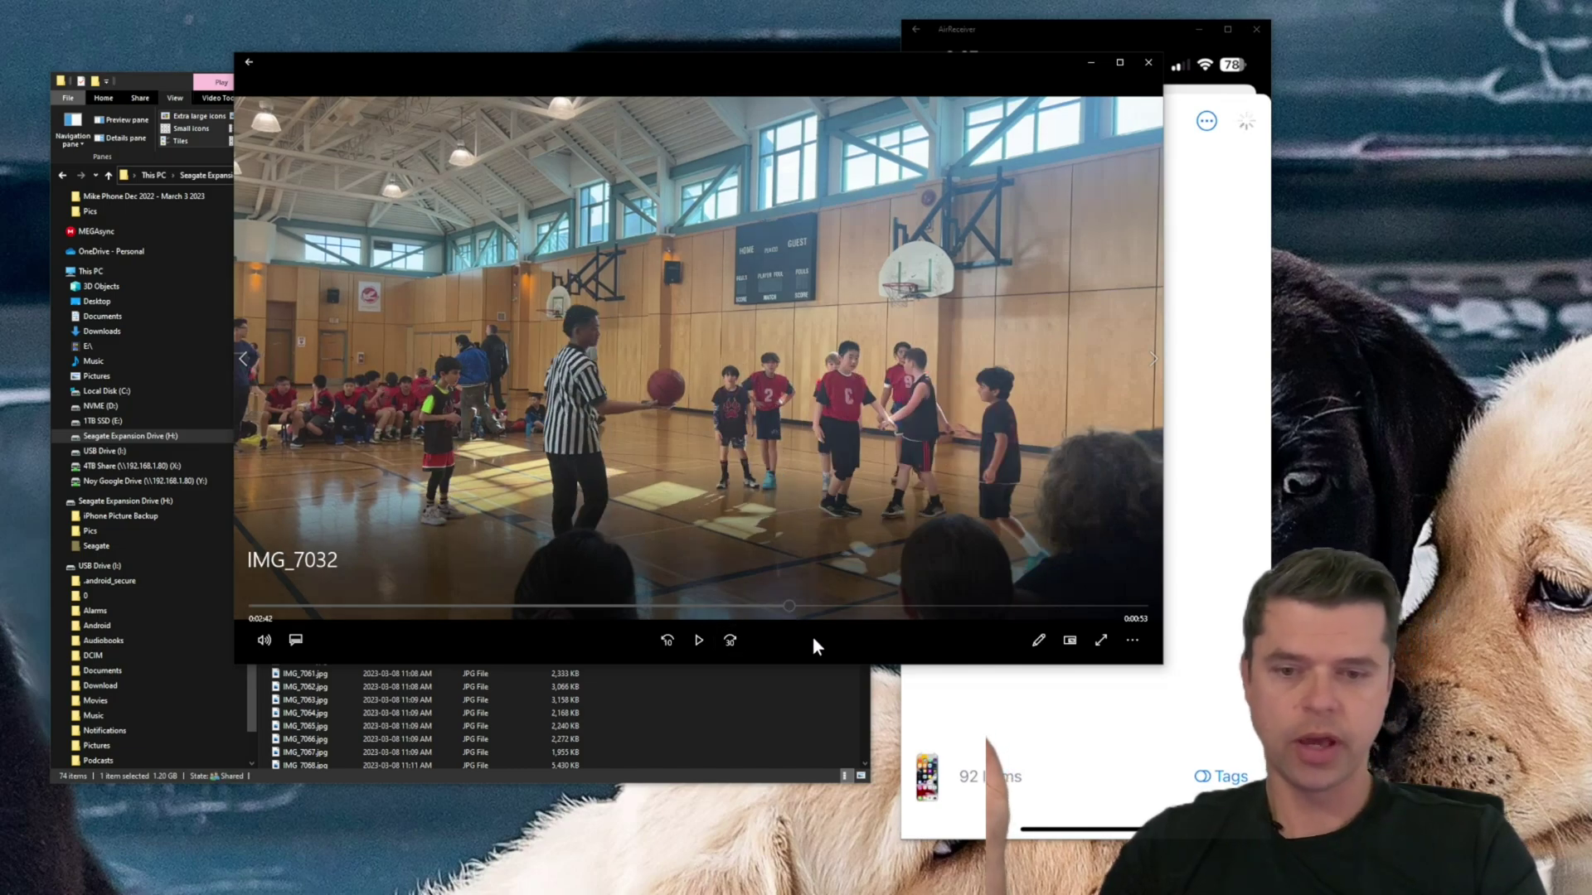
{"action": "left_click", "coordinate": [697, 642]}
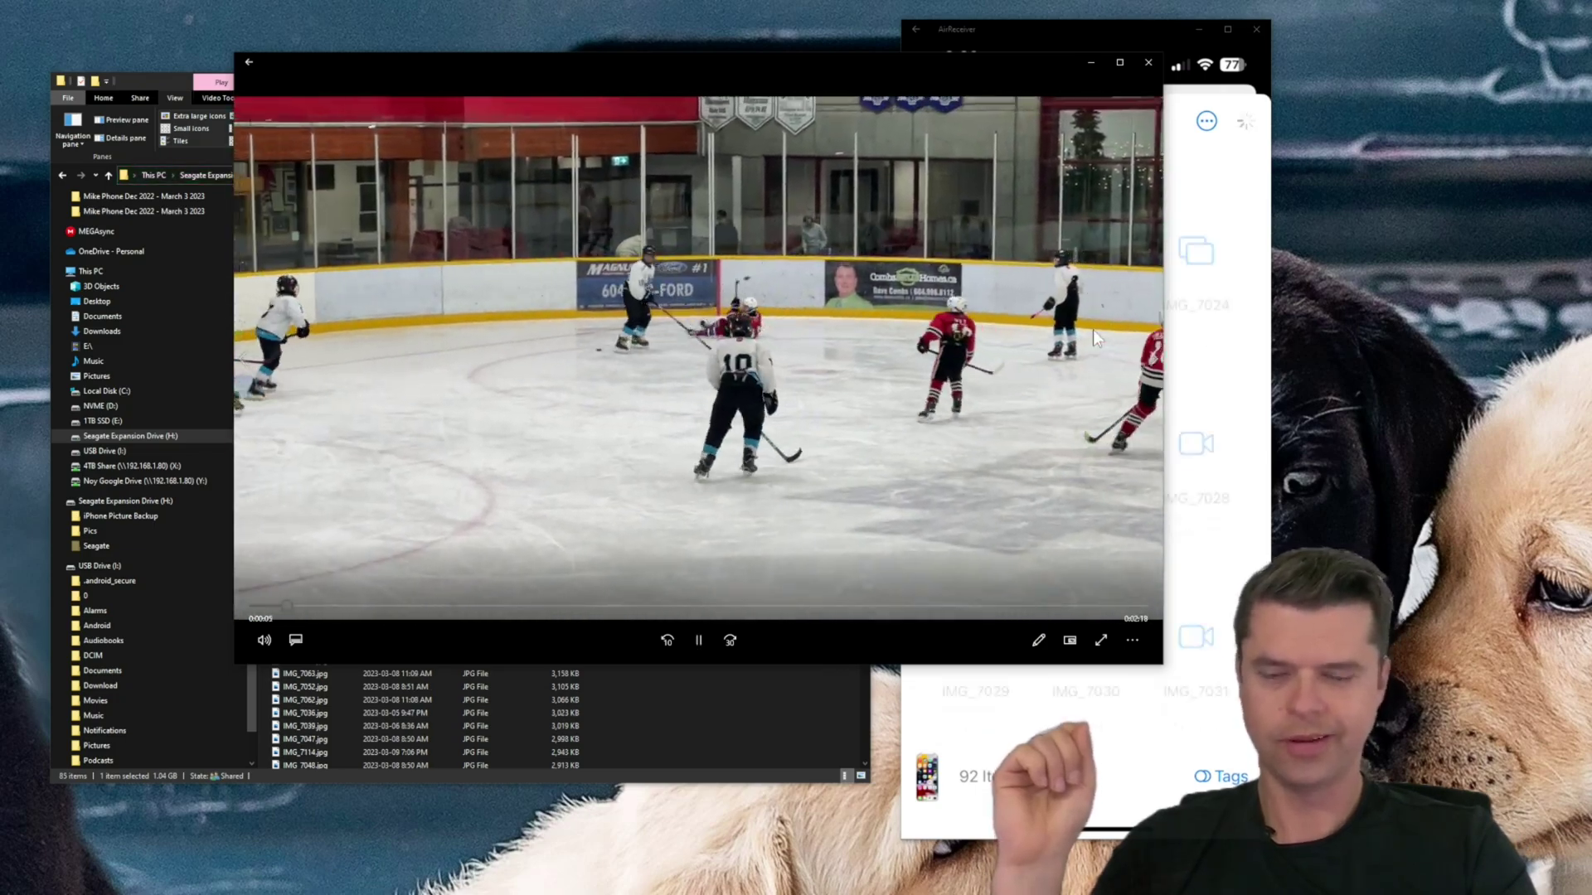
{"action": "left_click", "coordinate": [698, 641]}
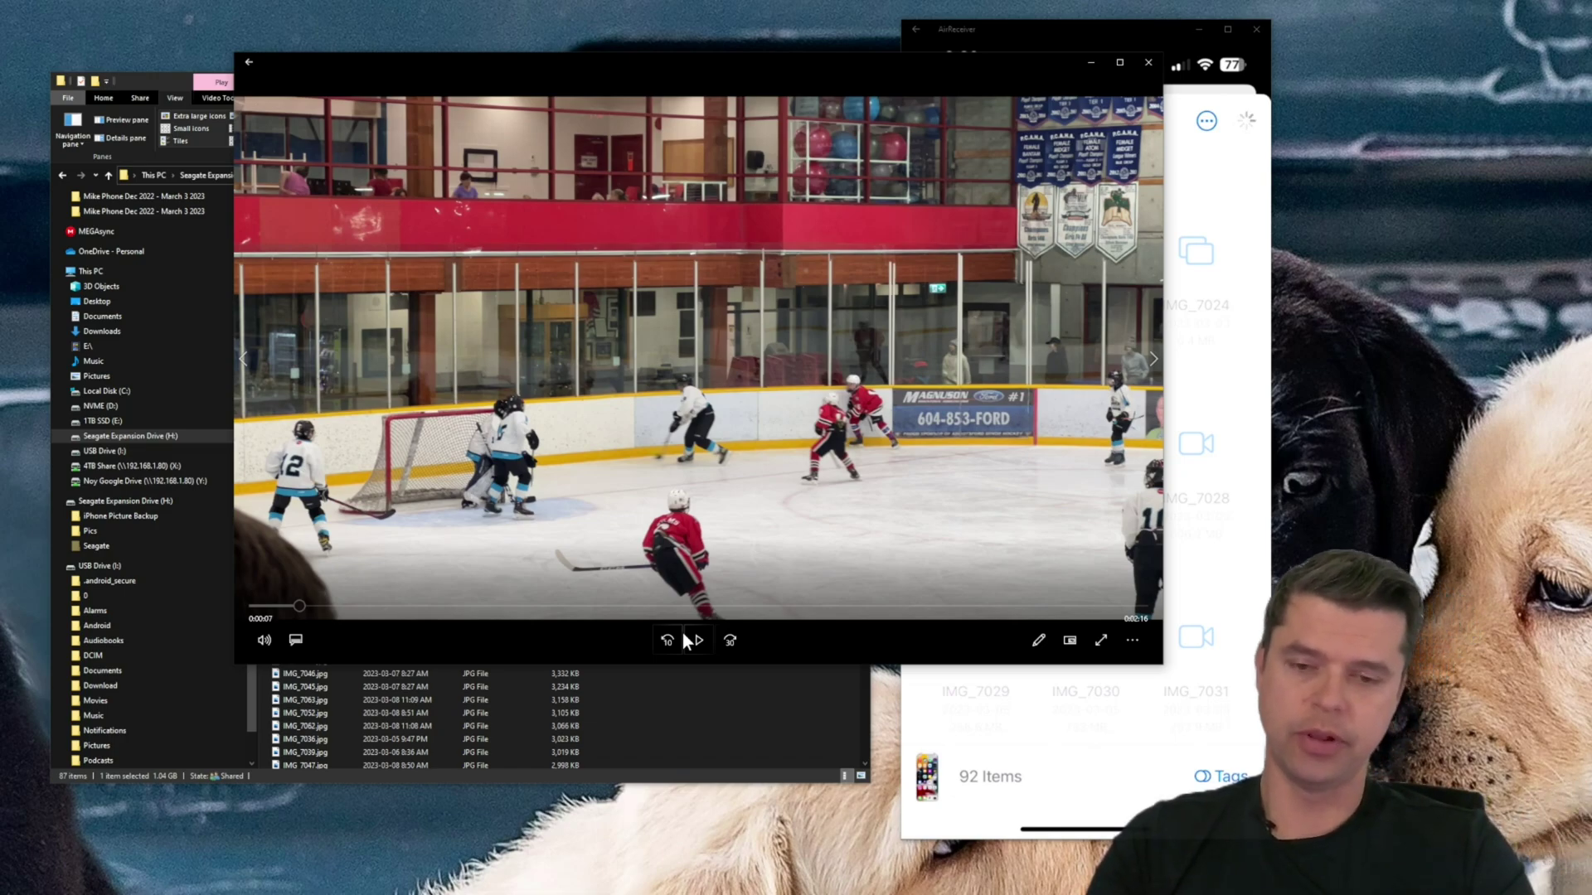
{"action": "left_click_drag", "start_coordinate": [734, 63], "coordinate": [912, 345]}
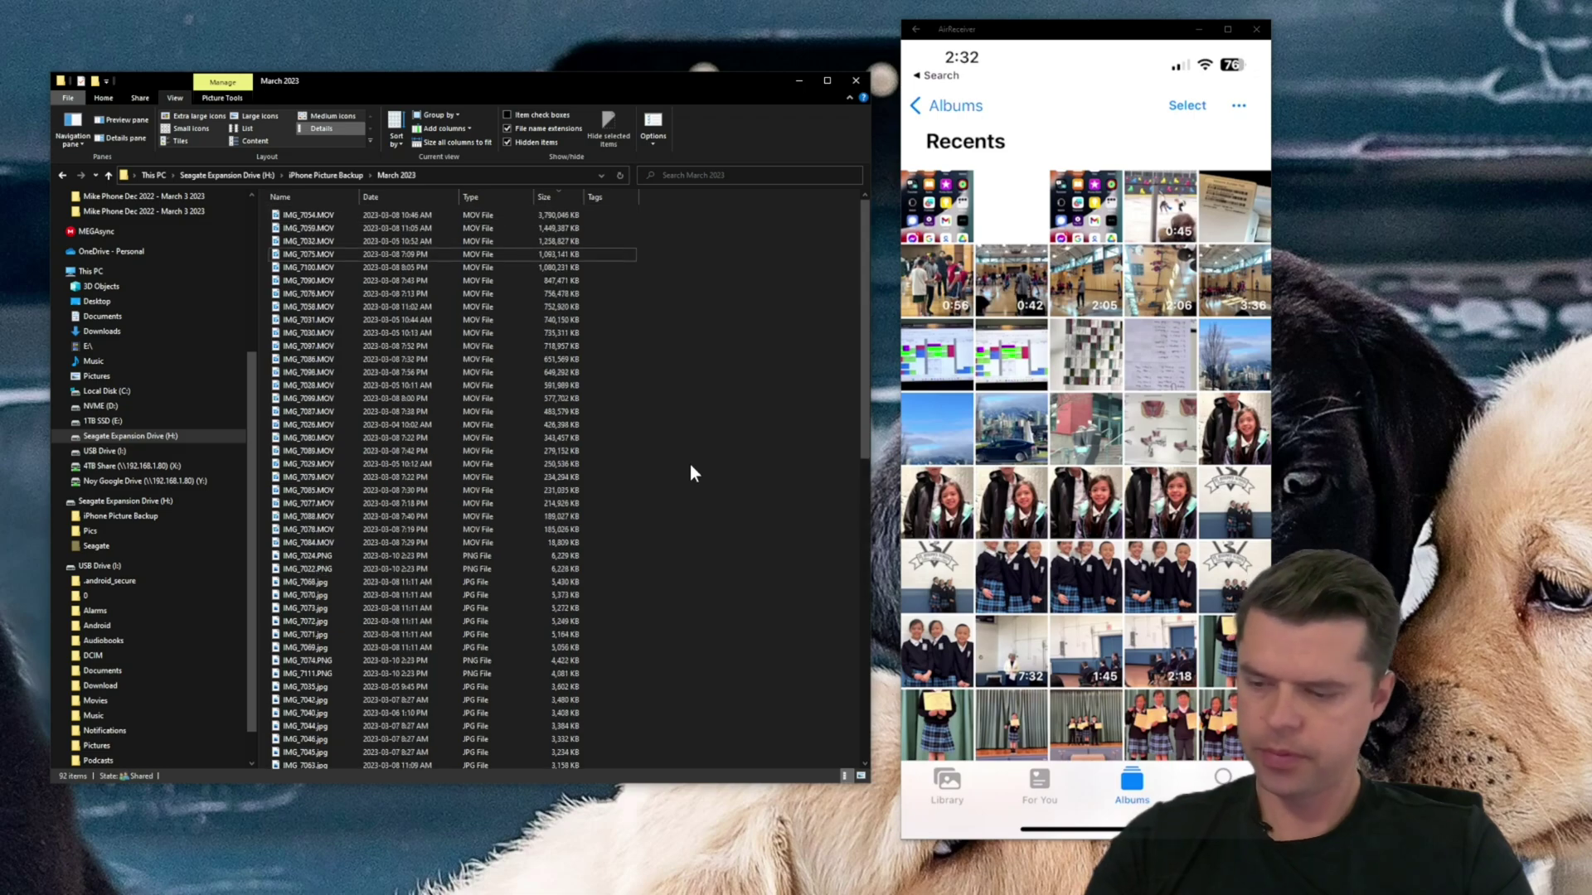
{"action": "key", "text": "ctrl+a"}
{"action": "right_click", "coordinate": [451, 467]}
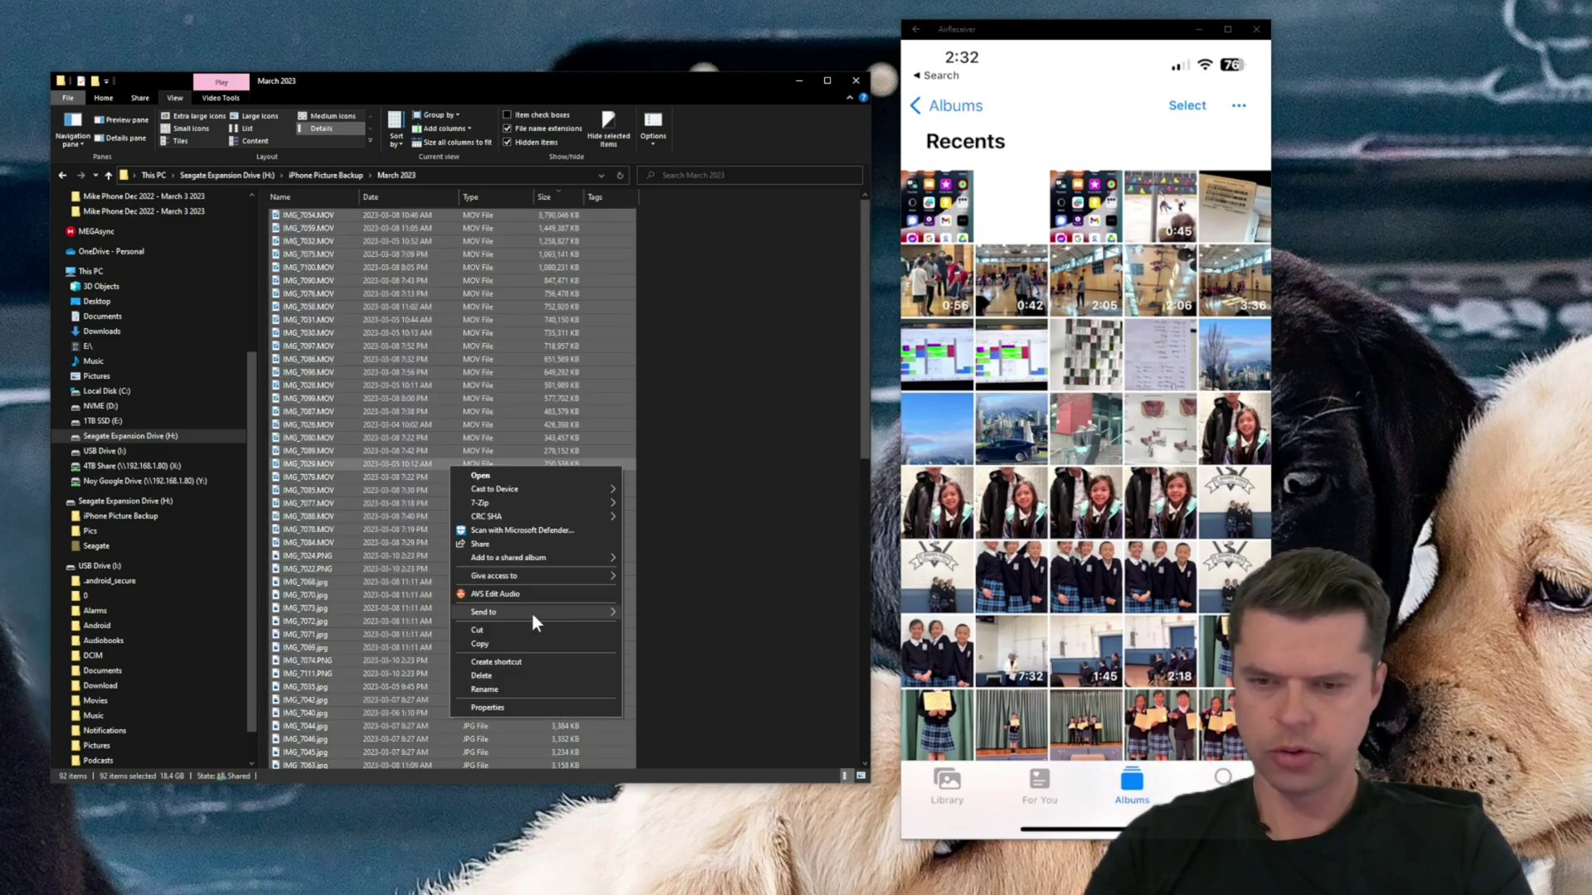
{"action": "left_click", "coordinate": [540, 708]}
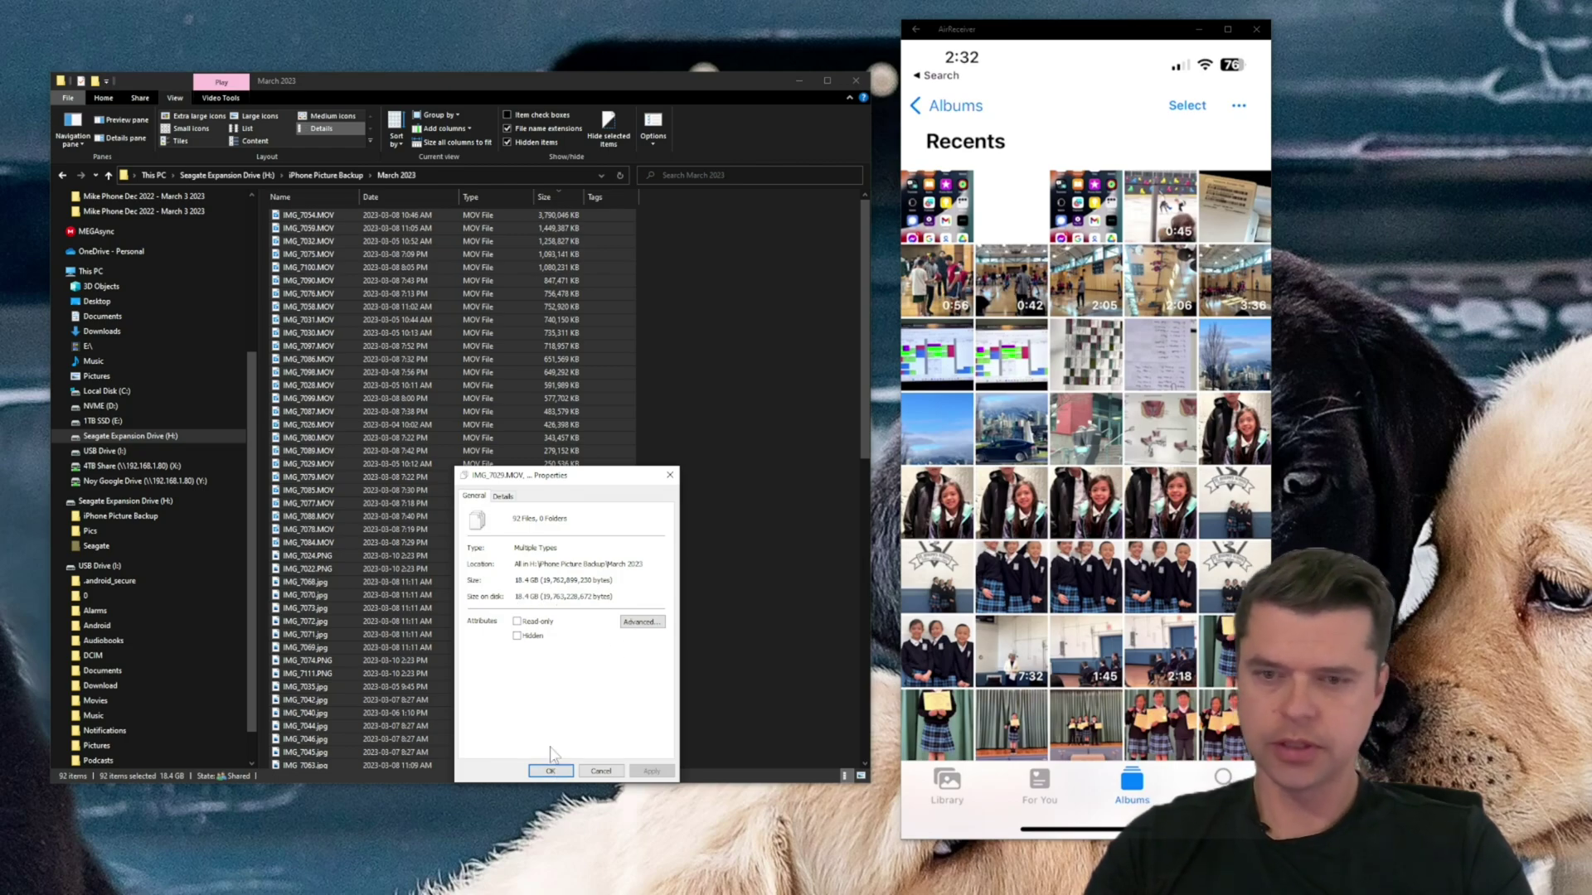
{"action": "left_click", "coordinate": [550, 771]}
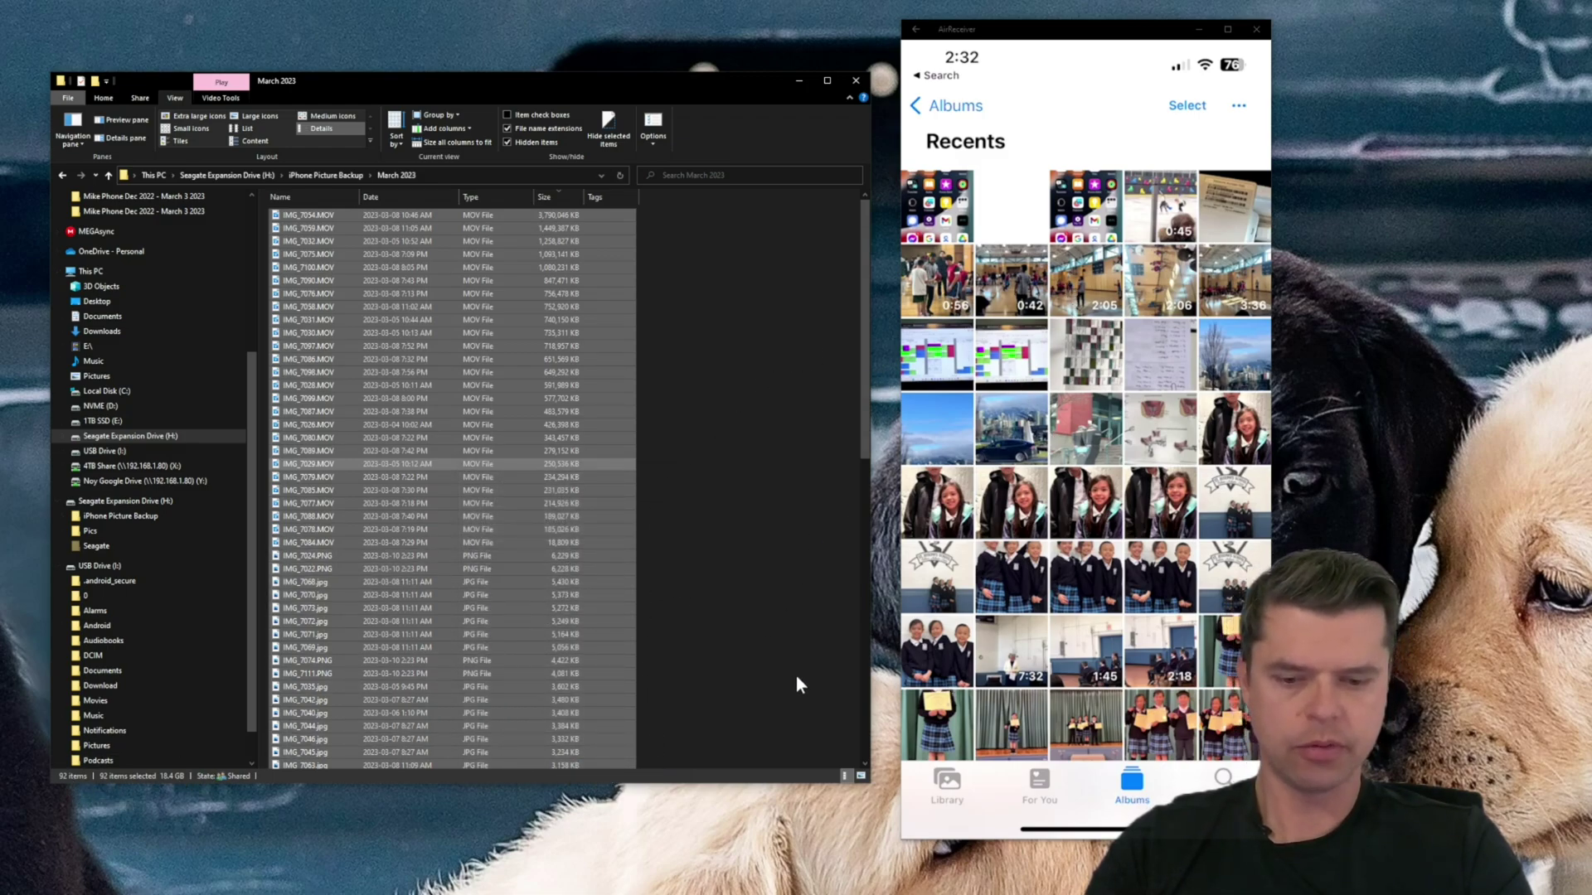
{"action": "left_click", "coordinate": [749, 334]}
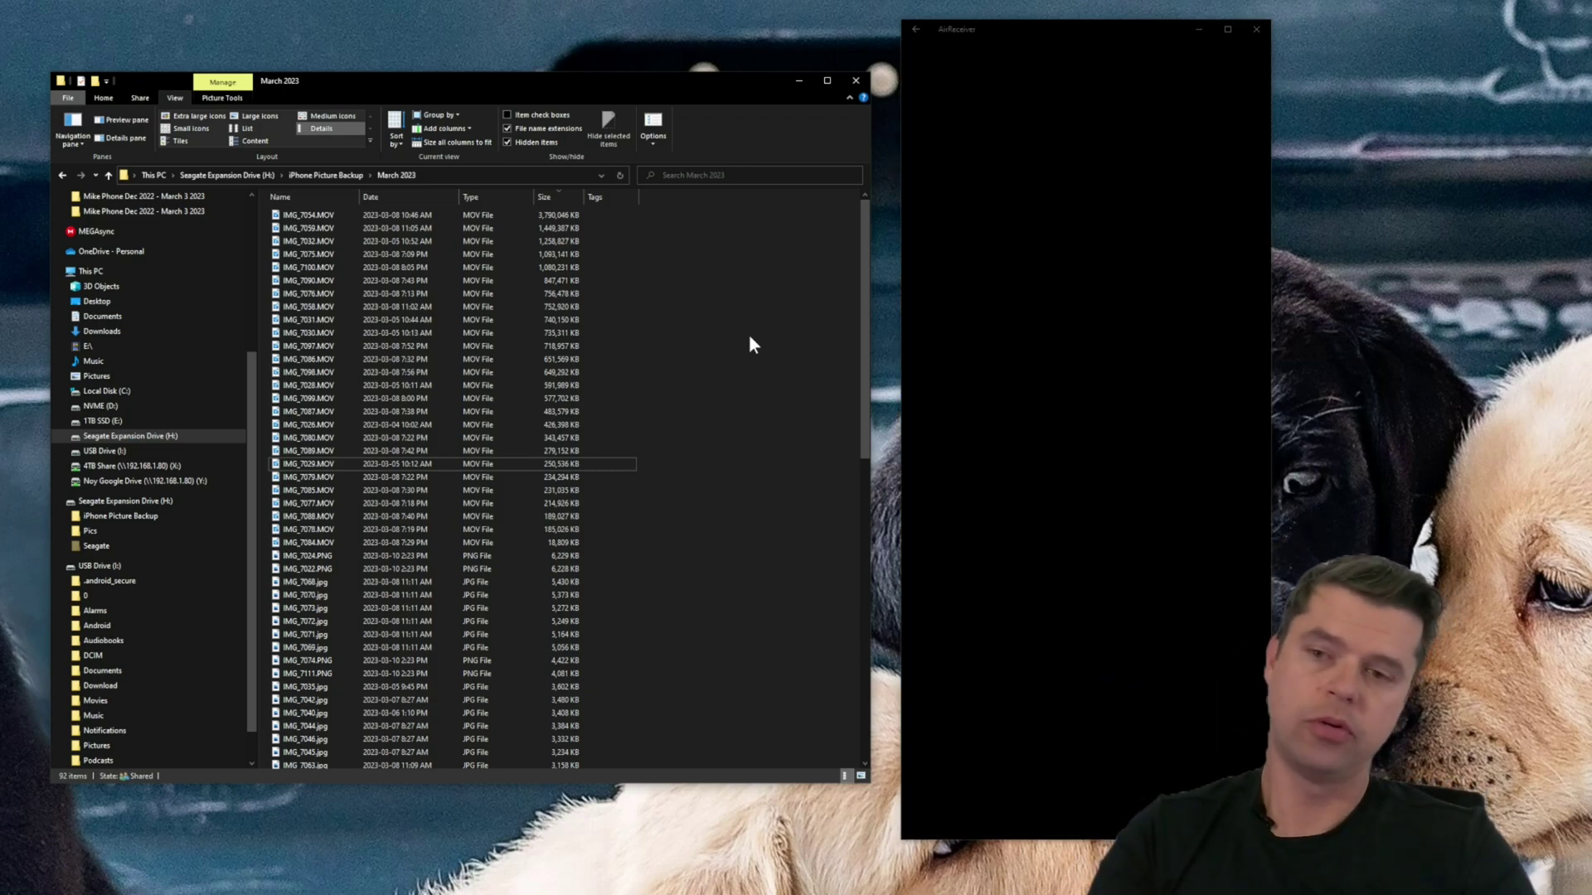
- Go back up to iPhone Picture Backup, showing the April 2023 and March 2023 folders
{"action": "left_click", "coordinate": [302, 171]}
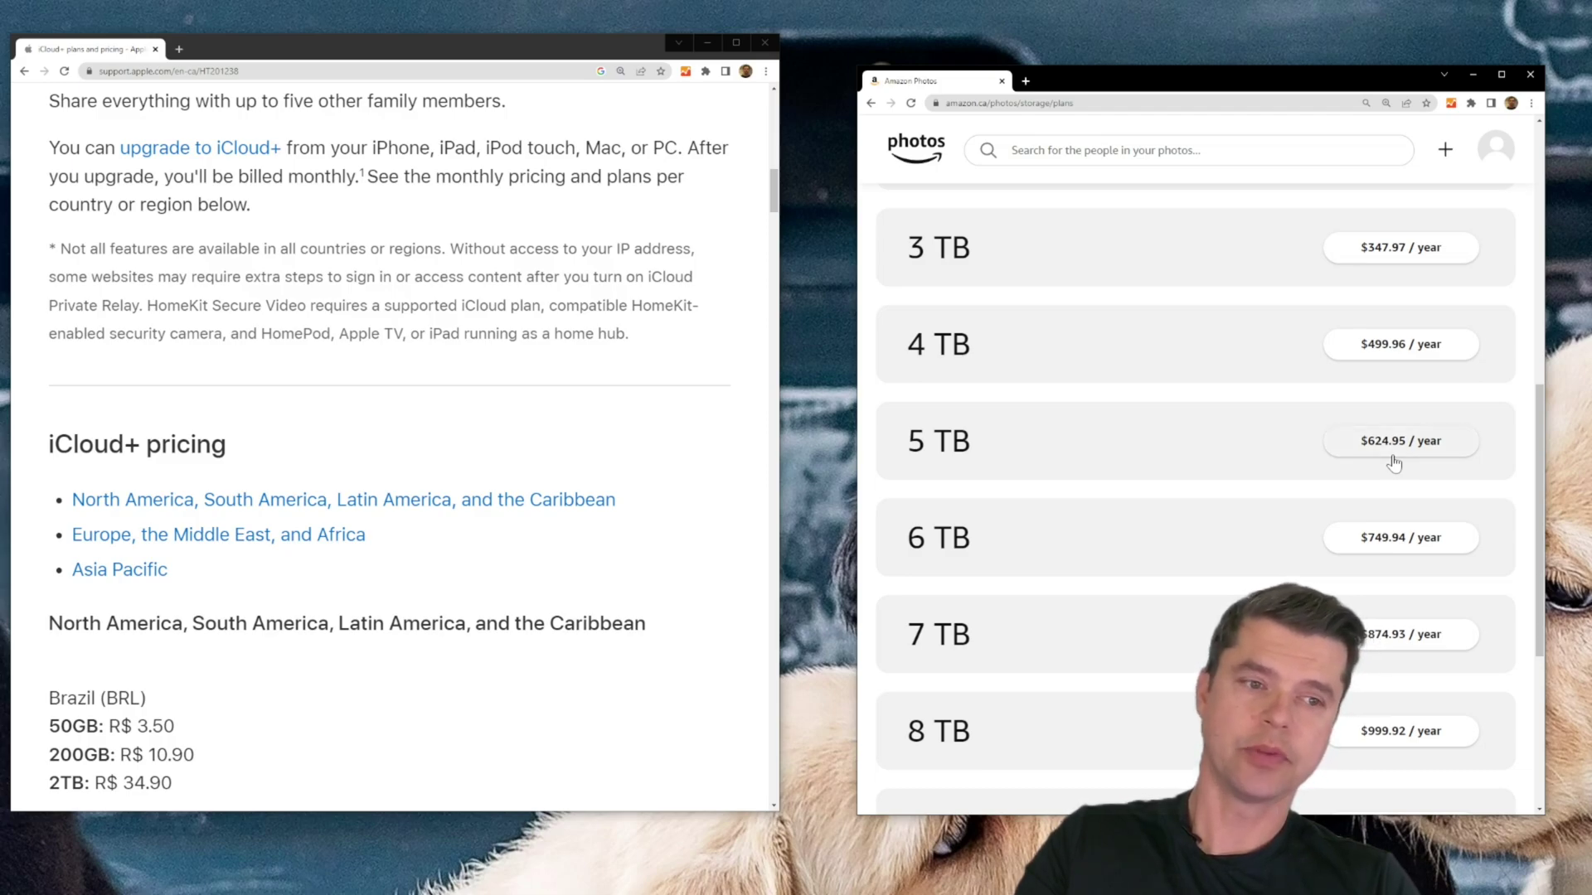
- Scroll the Apple iCloud+ pricing page down to the Canada (CAD) and Chile (CLP) prices
{"action": "scroll", "coordinate": [561, 569], "scroll_direction": "down", "scroll_amount": 4}
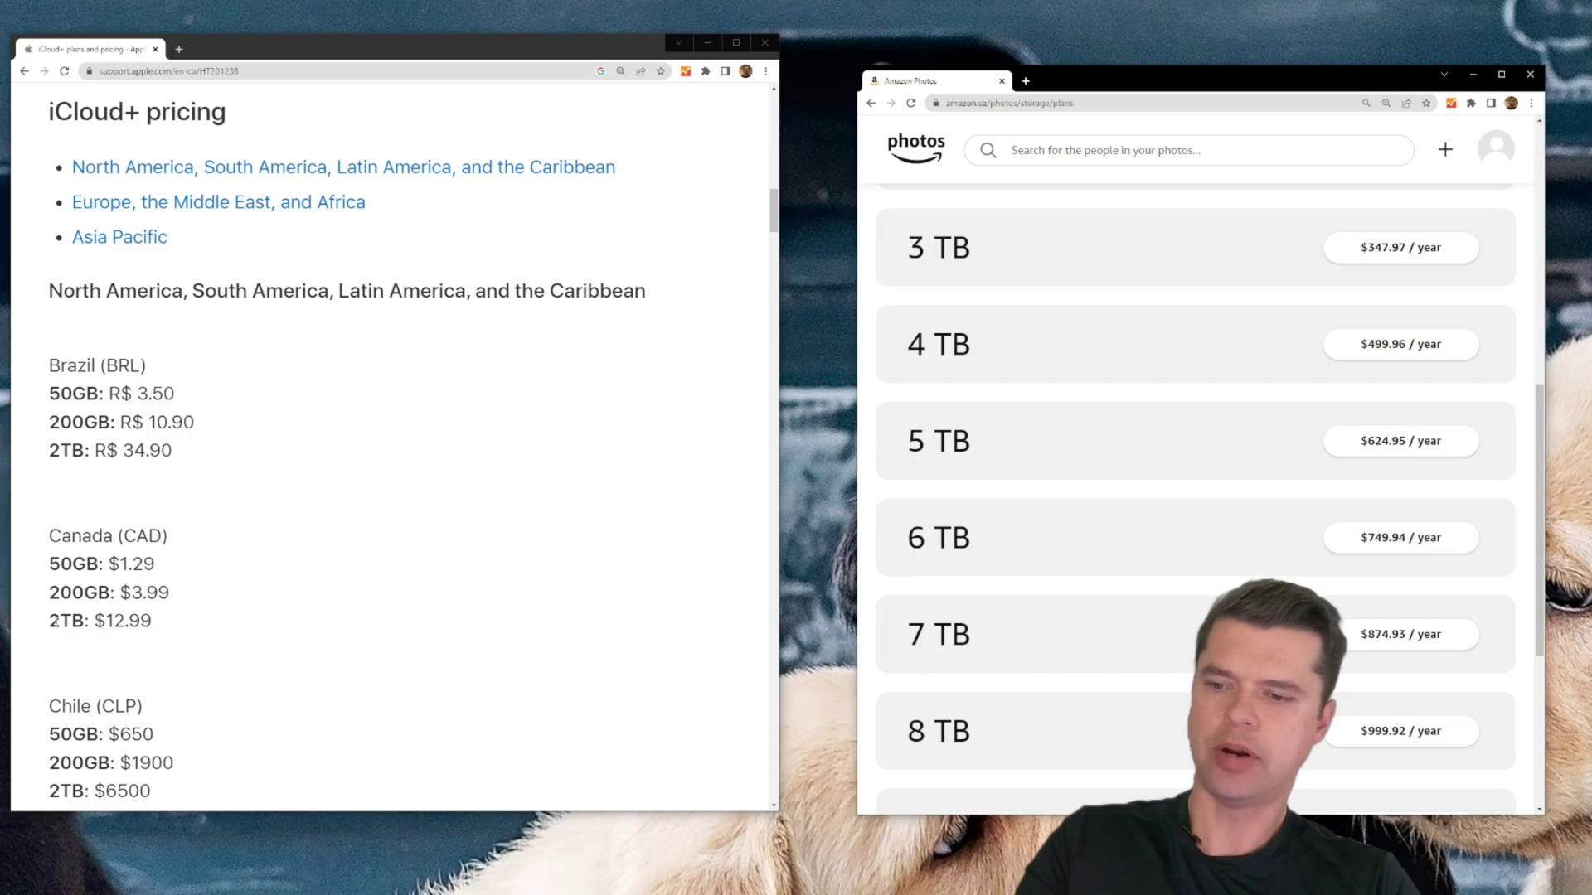
- Highlight the Canadian 2TB iCloud+ price of $12.99 and bring Amazon Photos' 2 TB $27.99/month plan into view
{"action": "left_click_drag", "start_coordinate": [149, 624], "coordinate": [106, 622]}
{"action": "left_click", "coordinate": [199, 626]}
{"action": "scroll", "coordinate": [1051, 437], "scroll_direction": "up", "scroll_amount": 2}
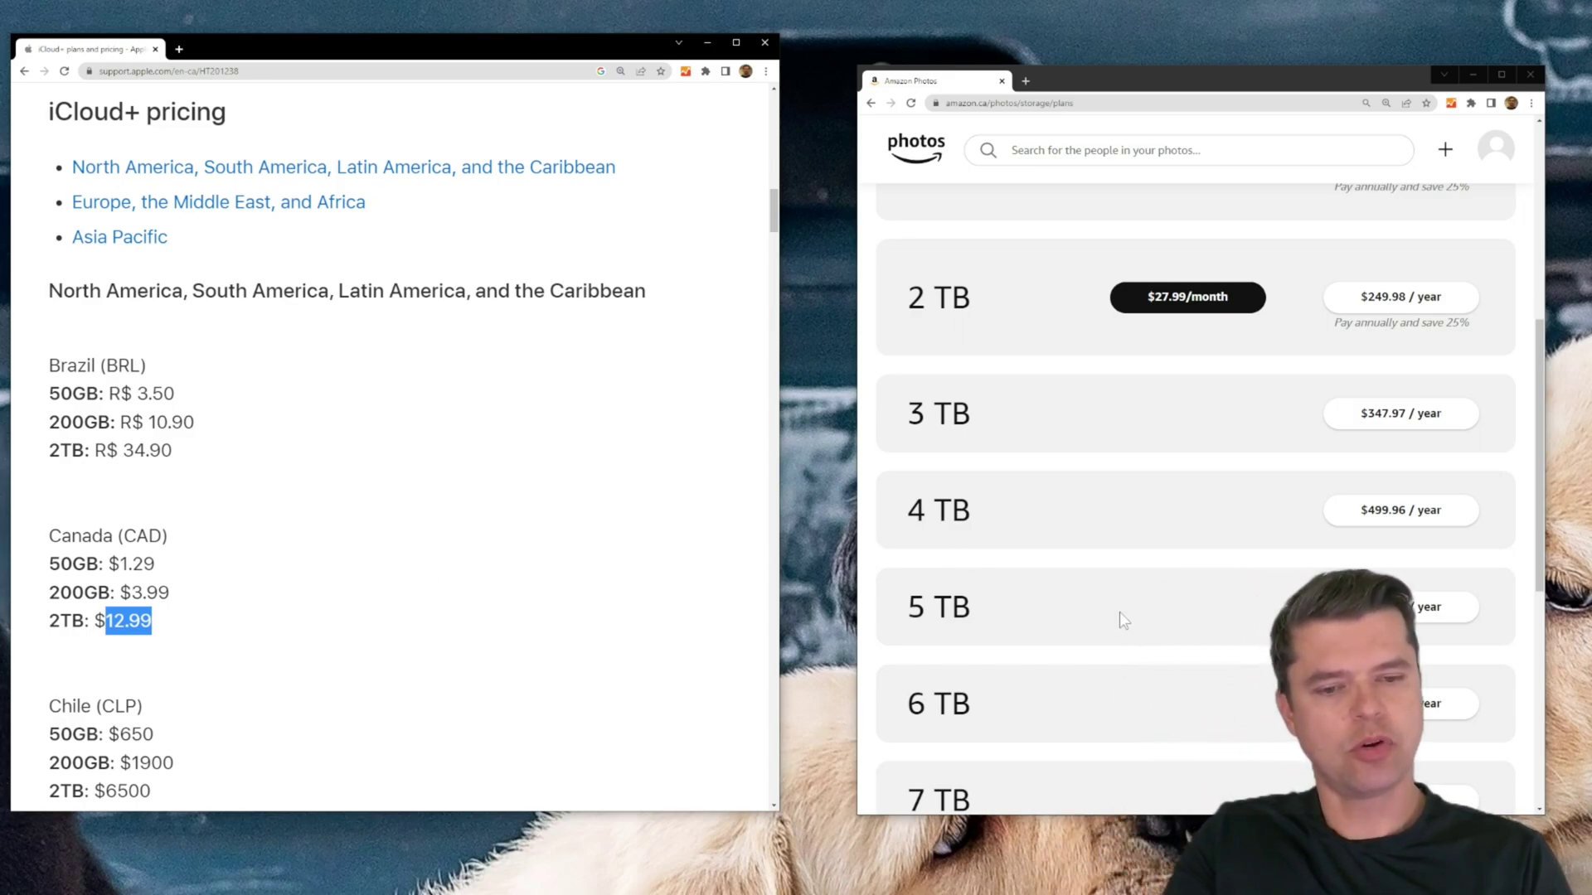
- Scroll Amazon Photos' plans up to the Best value 1 TB plan at $13.99/month
{"action": "scroll", "coordinate": [1121, 620], "scroll_direction": "down", "scroll_amount": 1}
{"action": "scroll", "coordinate": [1122, 626], "scroll_direction": "up", "scroll_amount": 1}
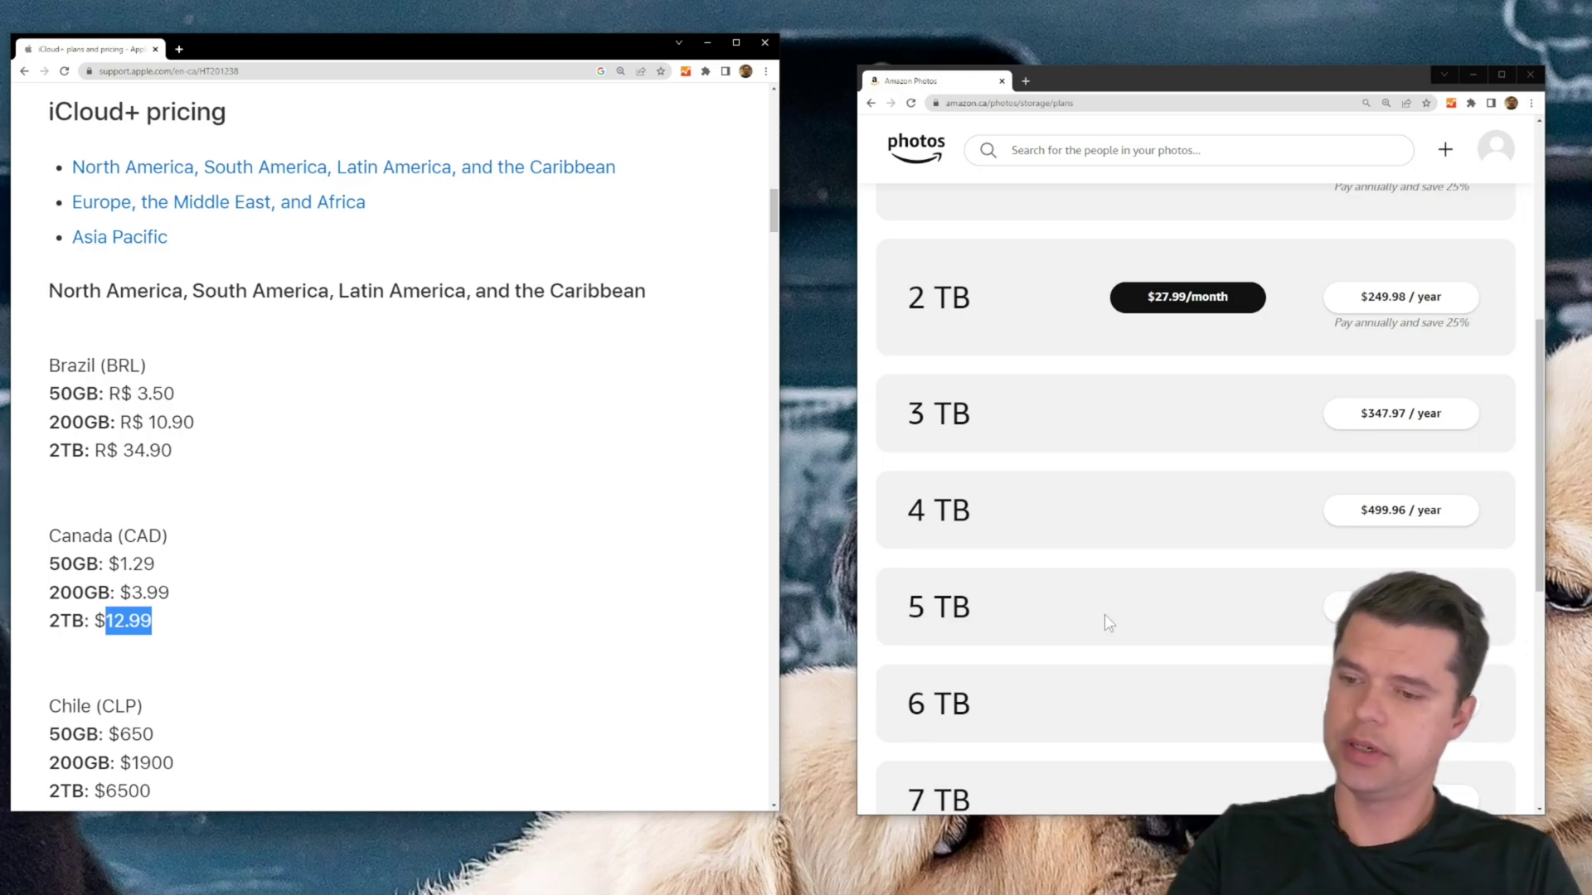
{"action": "scroll", "coordinate": [1109, 610], "scroll_direction": "up", "scroll_amount": 1}
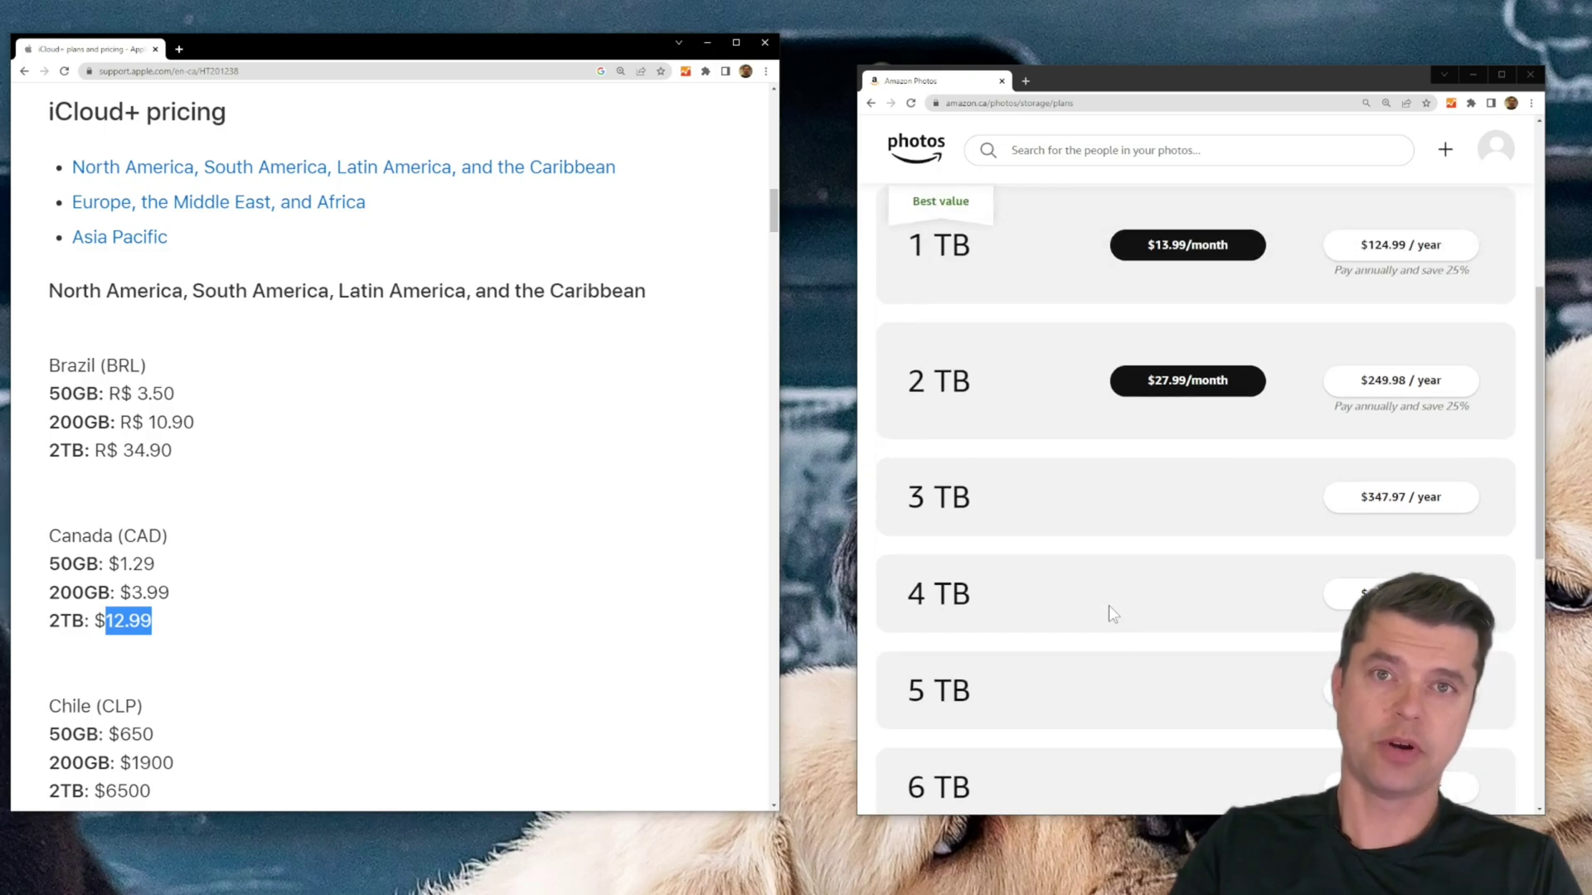